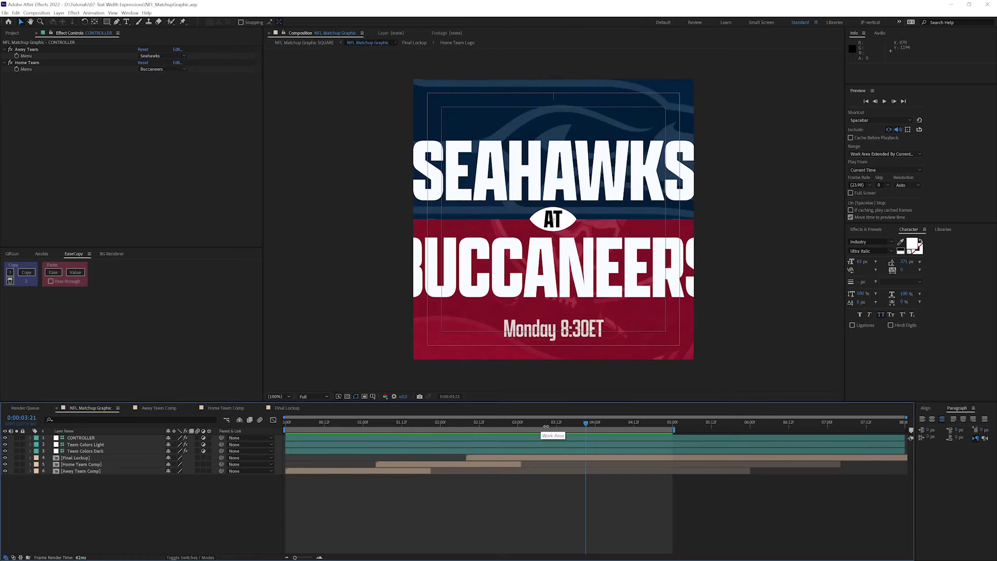
Step: In Final Lockup, duplicate the Away Team Nickname layer and move the copy to the top
{"action": "left_click_drag", "start_coordinate": [551, 422], "coordinate": [576, 419]}
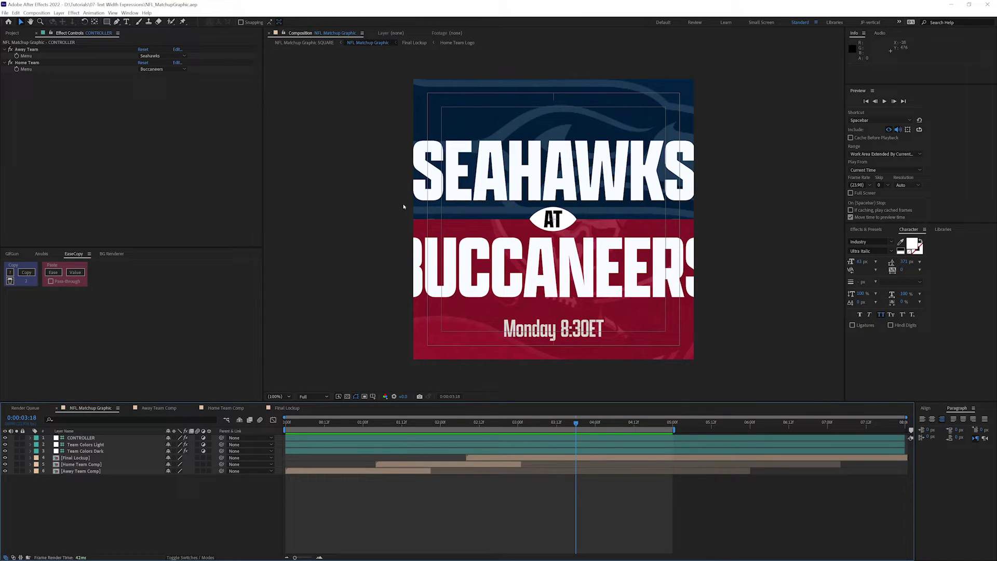
{"action": "left_click", "coordinate": [278, 410]}
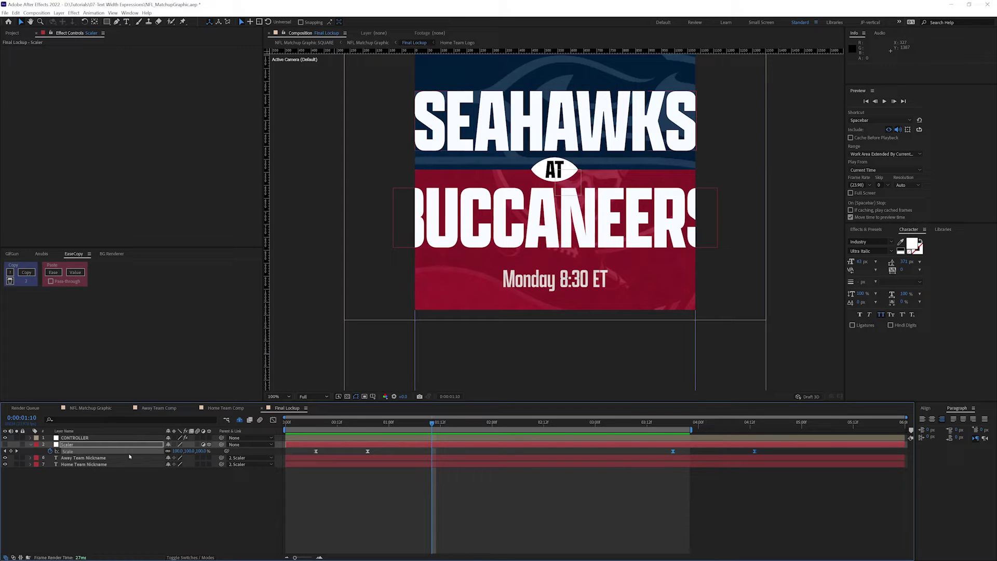
{"action": "left_click", "coordinate": [74, 458]}
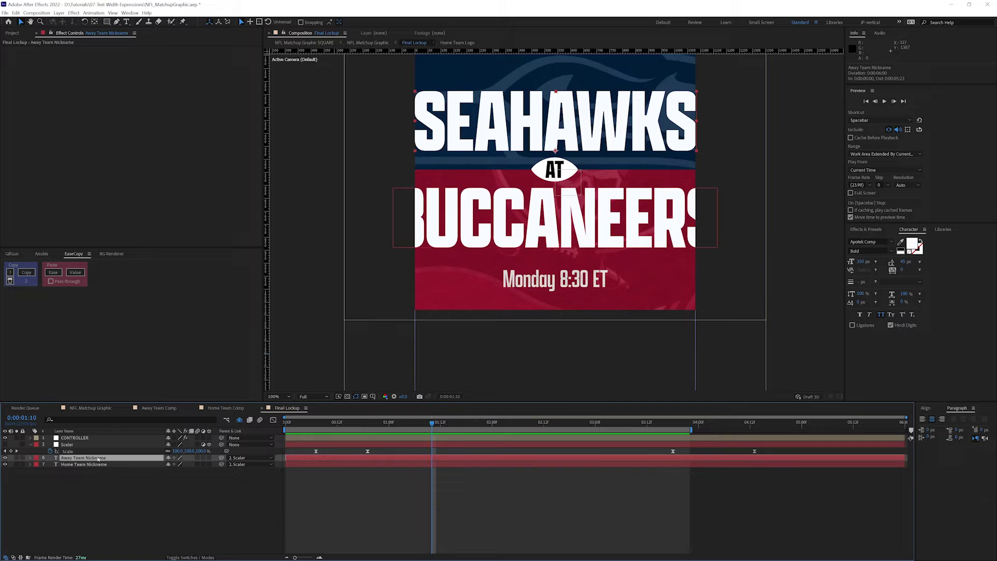
{"action": "key", "text": "ctrl+d"}
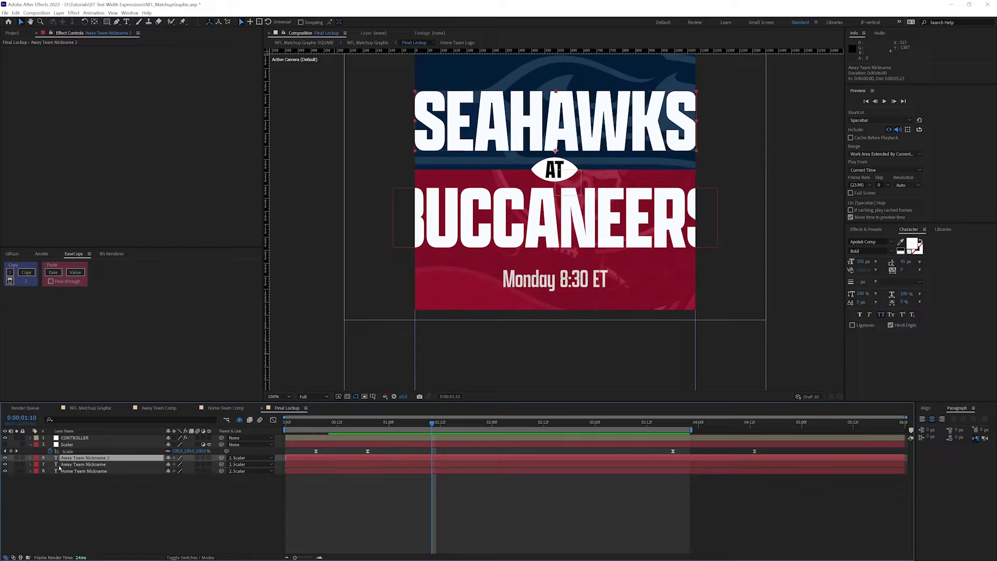
{"action": "left_click_drag", "start_coordinate": [88, 459], "coordinate": [68, 439]}
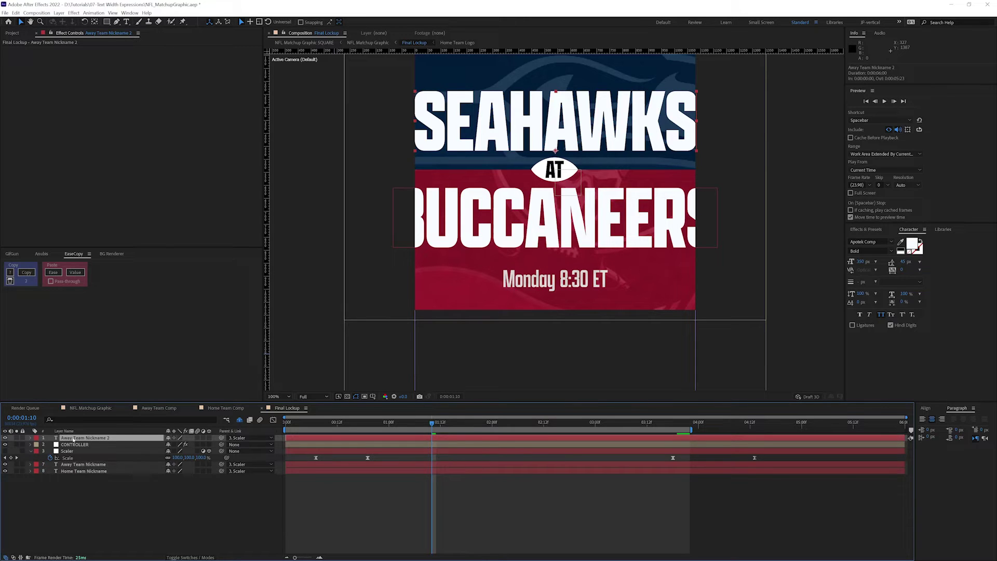
Step: Remove the copy's Source Text expression and hide the original Away Team Nickname layer
{"action": "key", "text": "e"}
{"action": "key", "text": "e"}
{"action": "left_click", "coordinate": [51, 446], "text": "alt"}
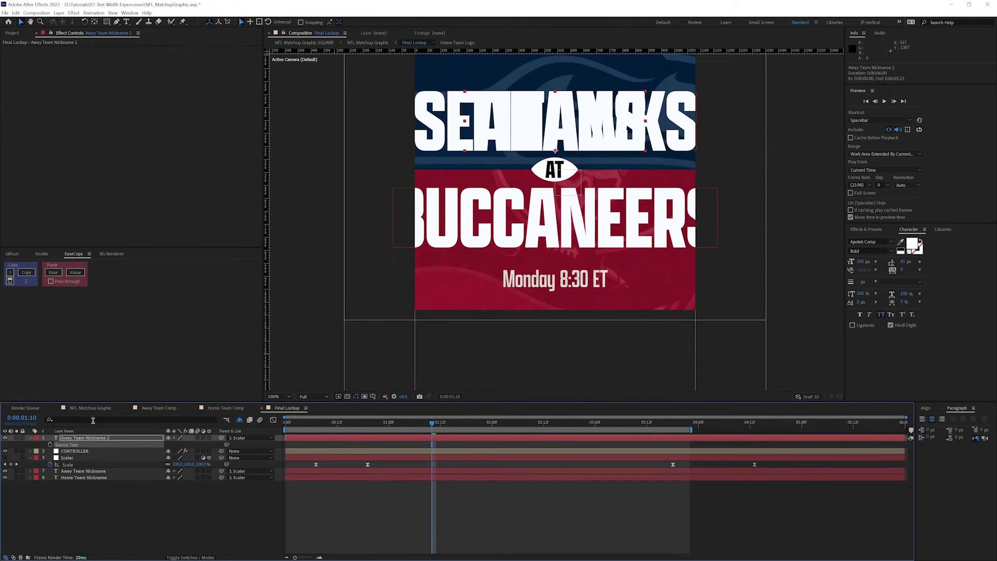
{"action": "left_click", "coordinate": [5, 471]}
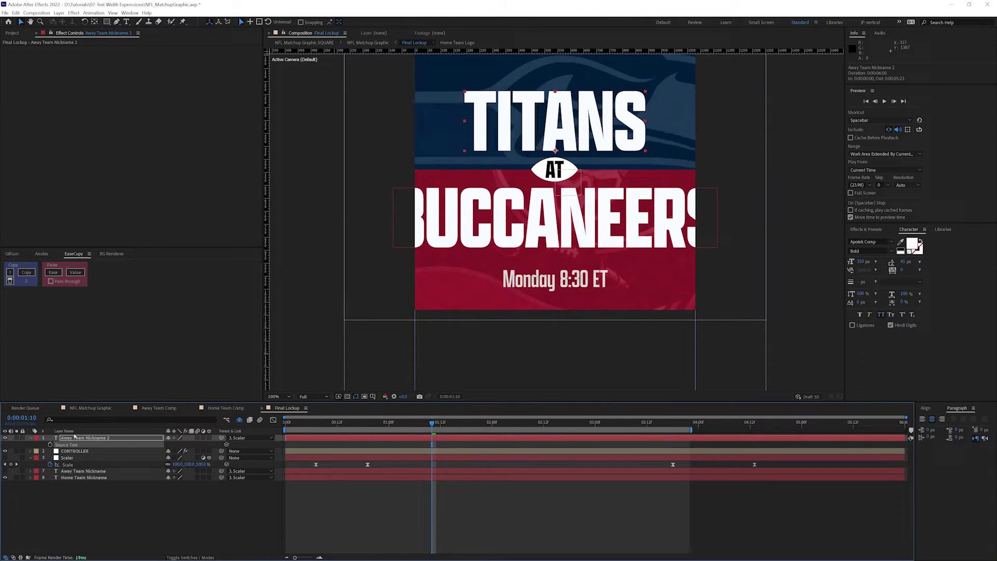
Step: Review the CONTROLLER's away team choices in NFL Matchup Graphic without changing them
{"action": "left_click", "coordinate": [91, 408]}
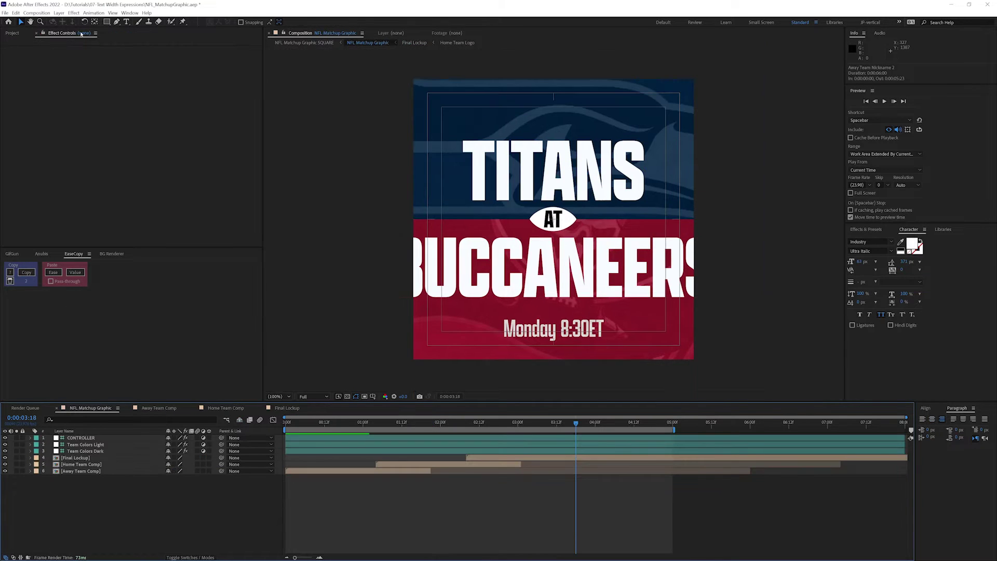
{"action": "left_click", "coordinate": [80, 438]}
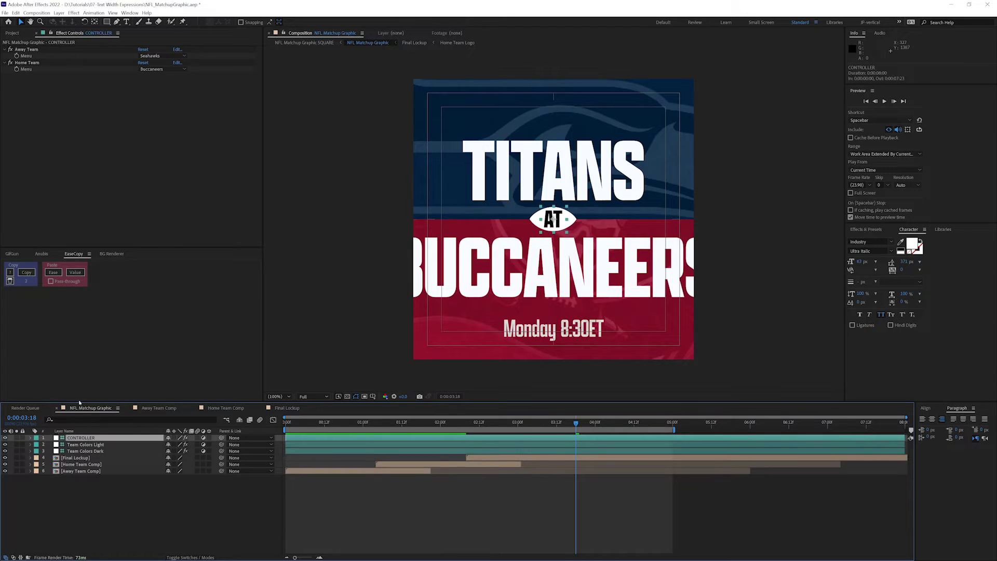
{"action": "left_click", "coordinate": [160, 55]}
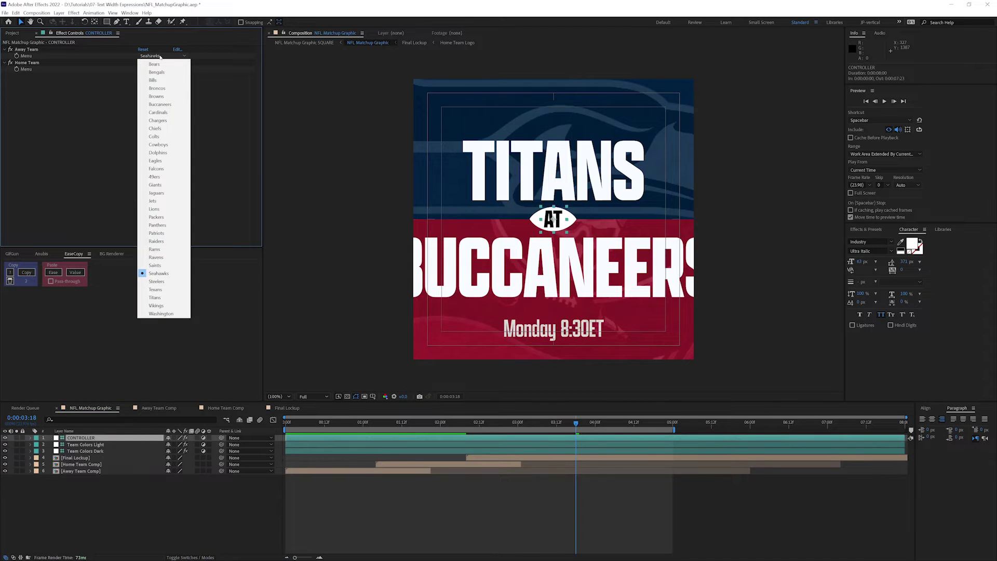
{"action": "left_click", "coordinate": [60, 154]}
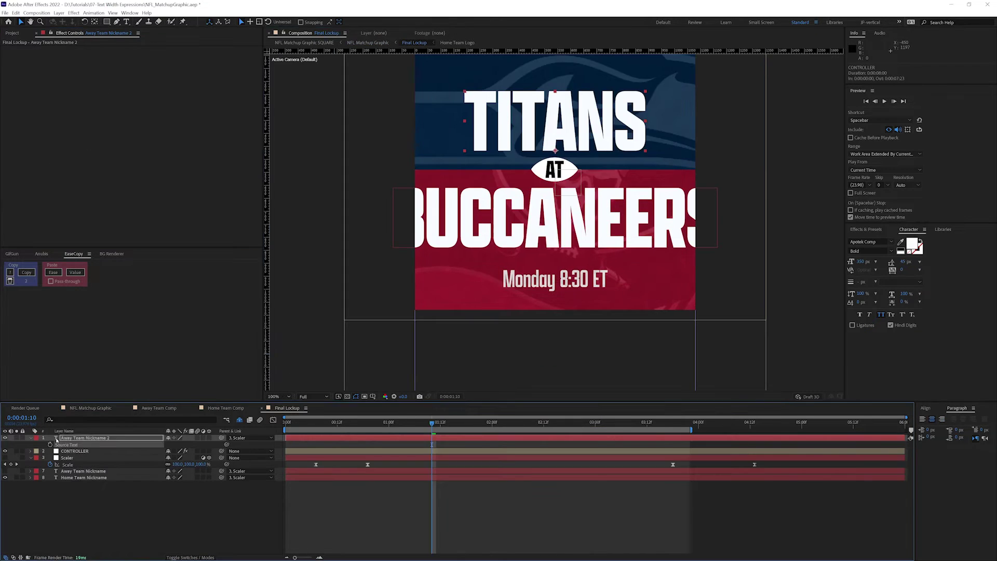
{"action": "left_click", "coordinate": [56, 441]}
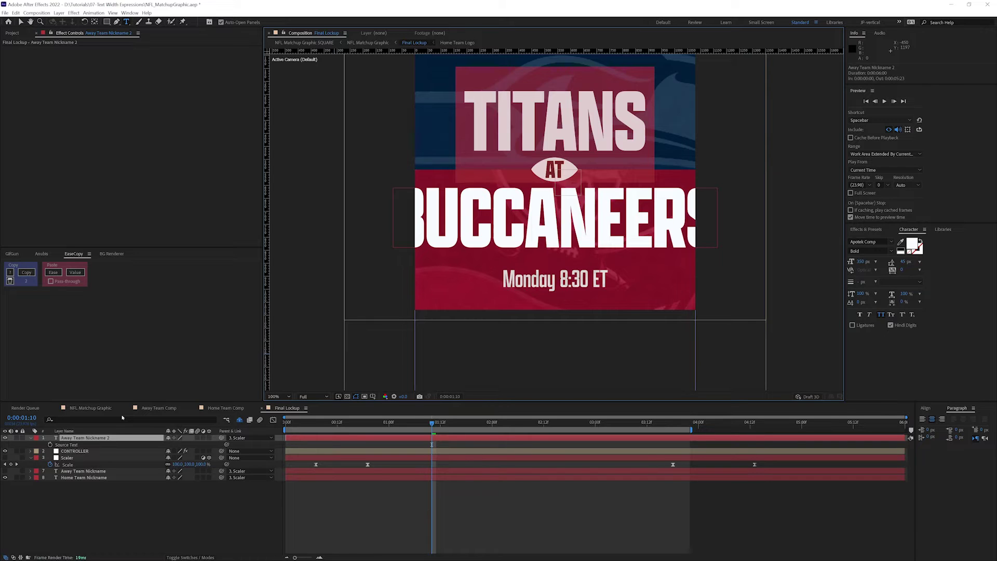
Step: Retype the copied headline as SEAHAWKS after undoing a test entry, then hide that layer
{"action": "type", "text": "l;kjasdfl;kjasdfl"}
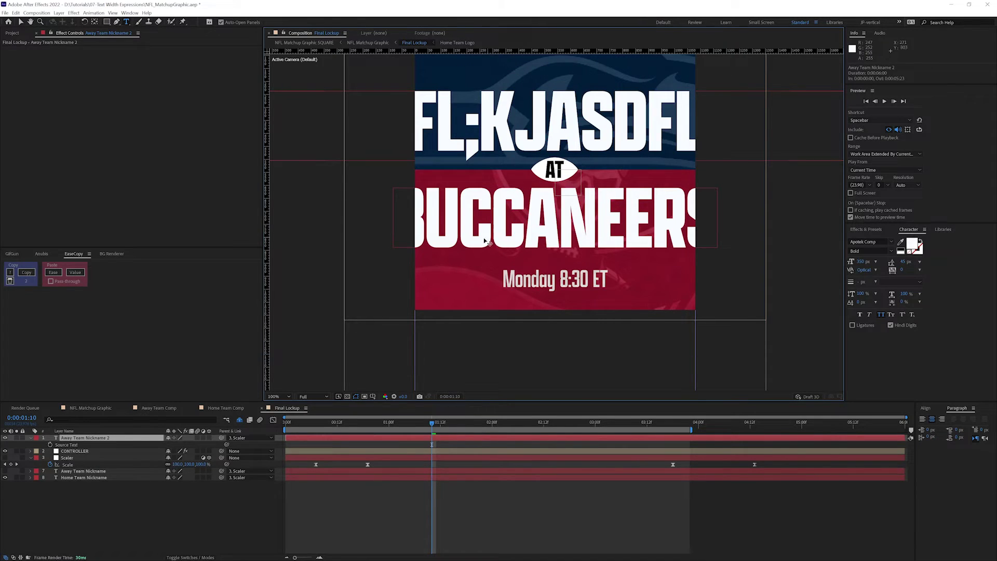
{"action": "key", "text": "ctrl+z"}
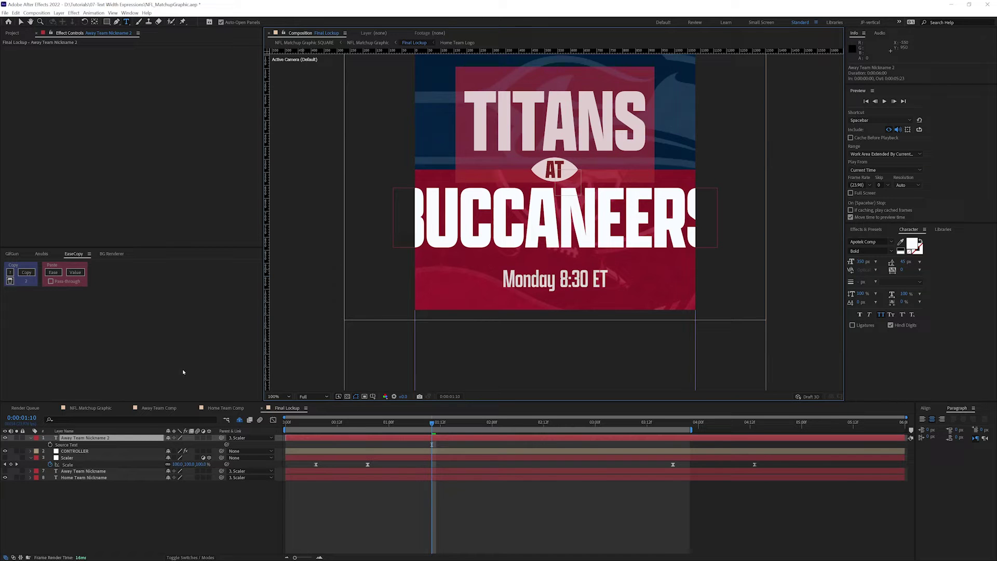
{"action": "type", "text": "seahawks"}
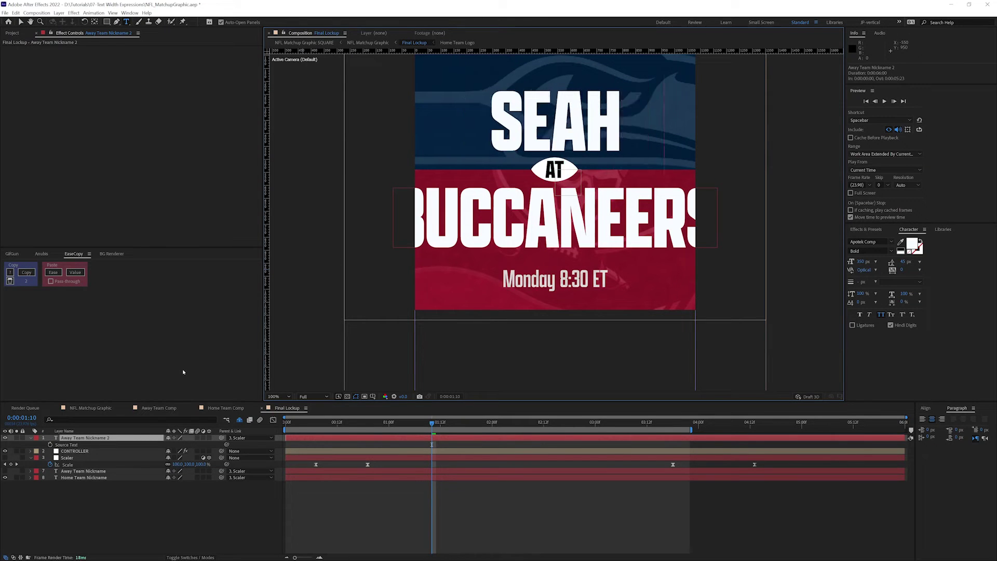
{"action": "left_click", "coordinate": [93, 508]}
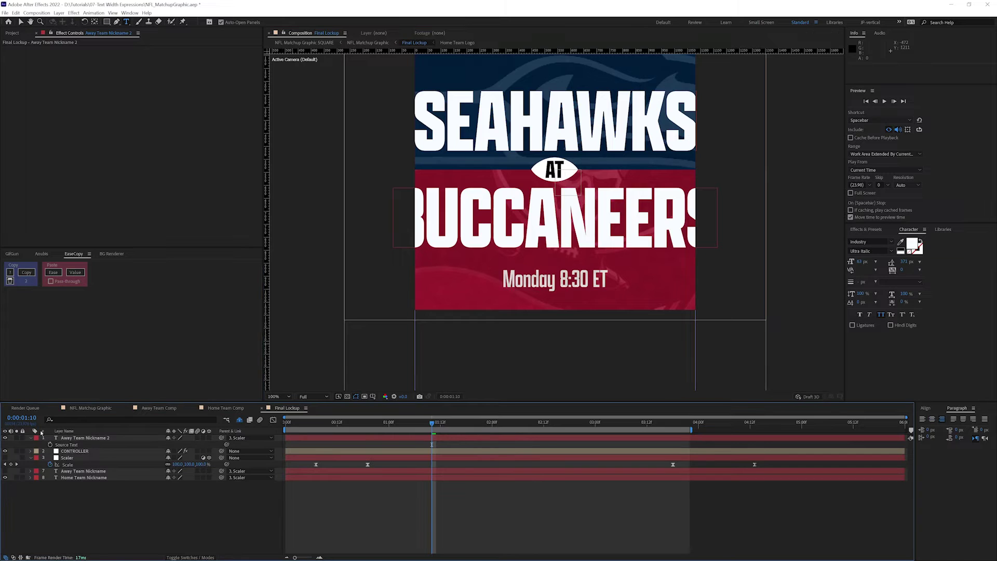
{"action": "left_click", "coordinate": [6, 438]}
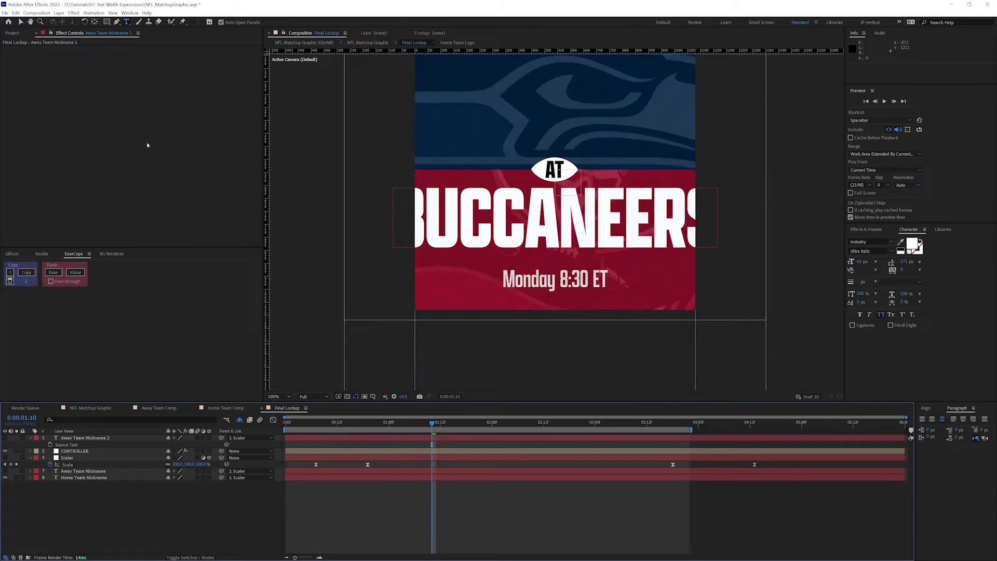
{"action": "left_click", "coordinate": [107, 21]}
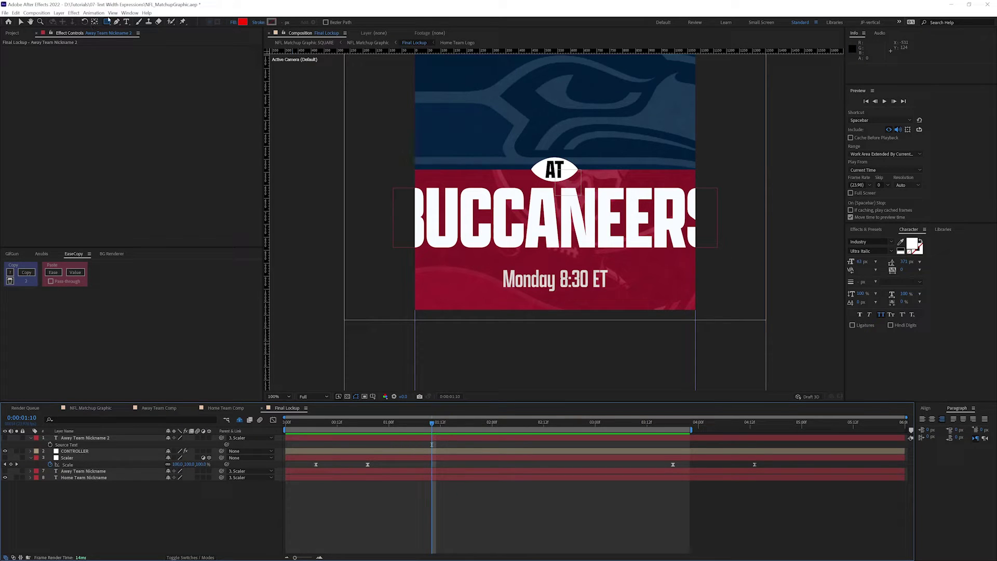
Step: Add a full-comp rectangle shape and set its Rectangle Path size to 1000 × 250
{"action": "double_click", "coordinate": [106, 22]}
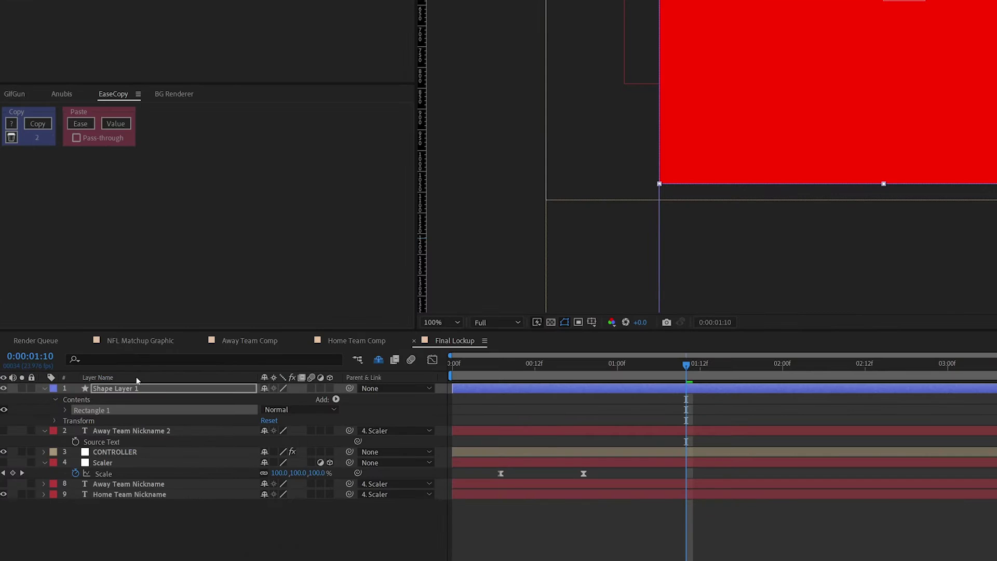
{"action": "left_click", "coordinate": [64, 409]}
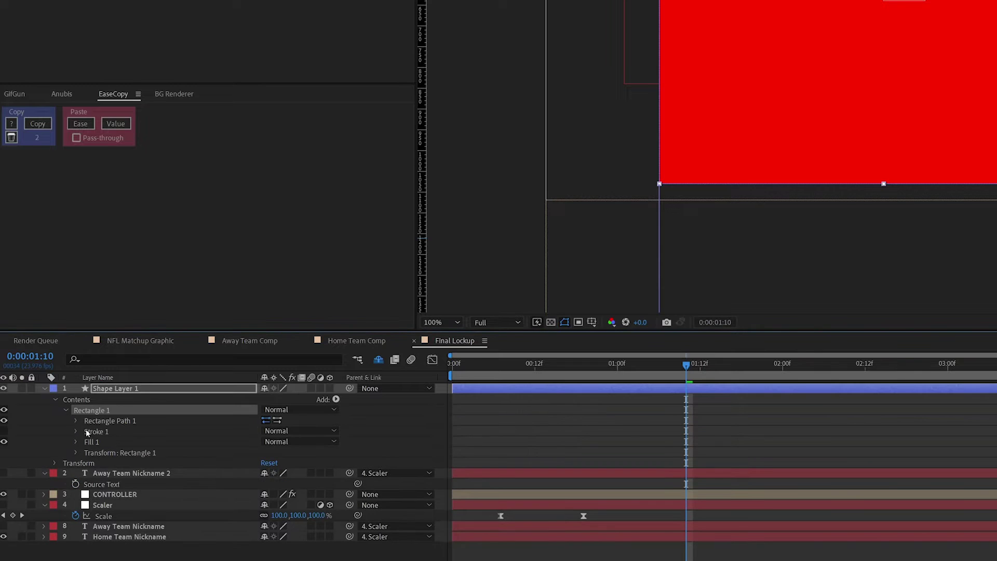
{"action": "left_click", "coordinate": [74, 420]}
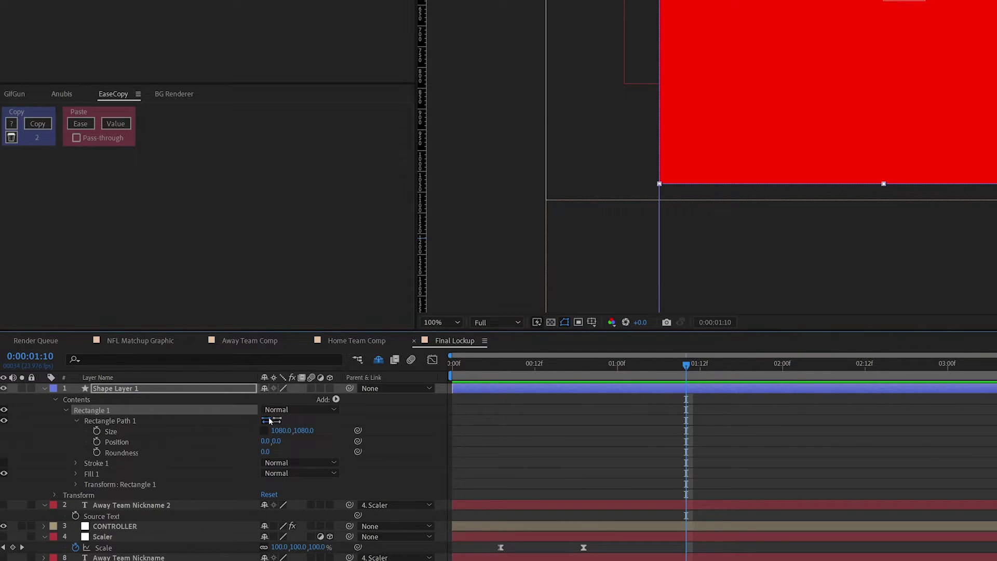
{"action": "left_click", "coordinate": [280, 431]}
{"action": "type", "text": "100"}
{"action": "type", "text": "0"}
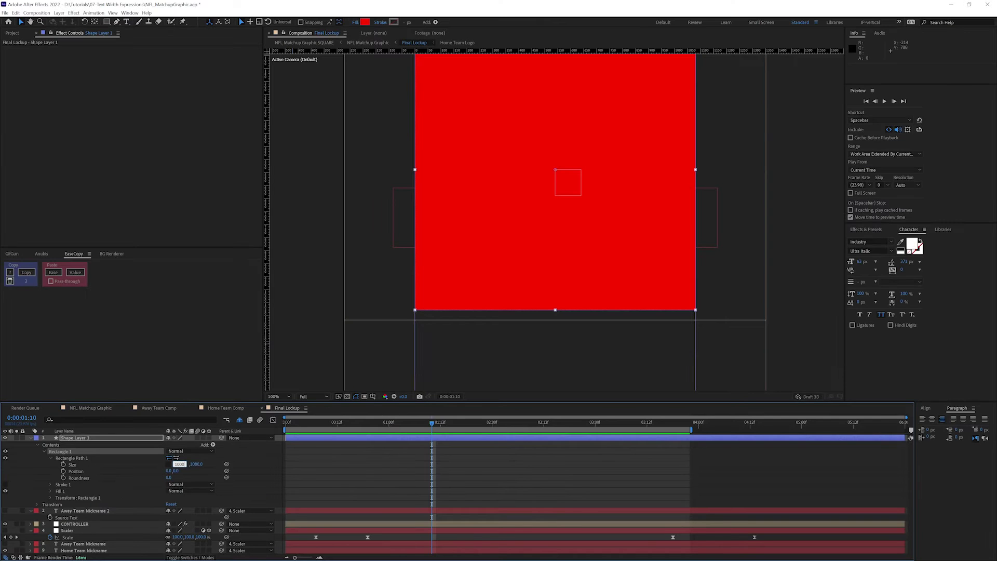
{"action": "key", "text": "Tab"}
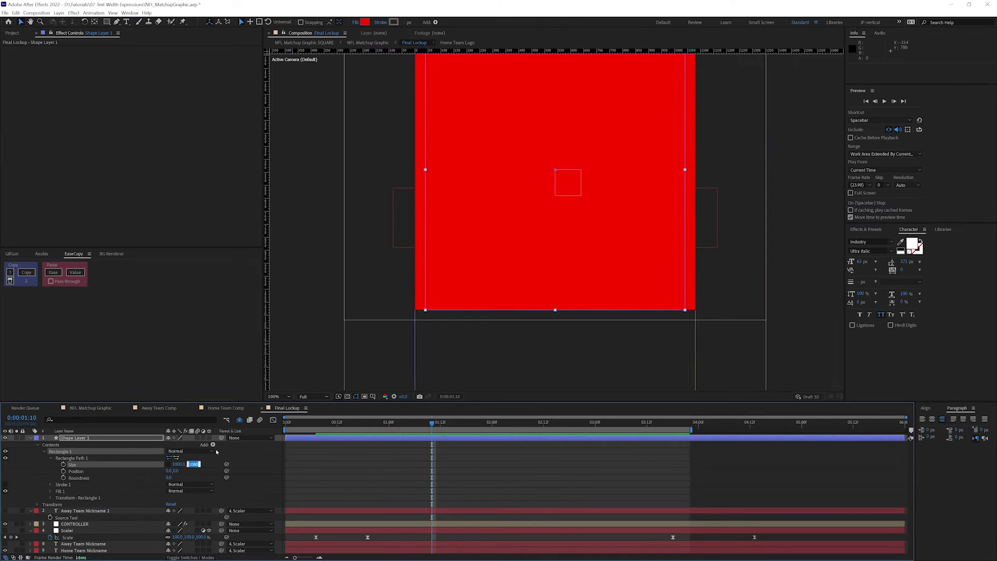
{"action": "type", "text": "250"}
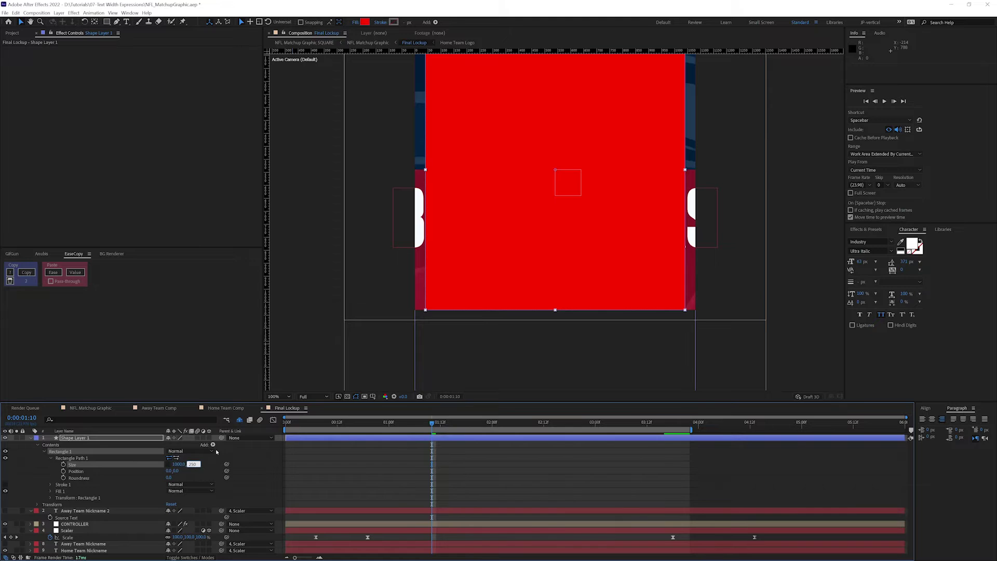
{"action": "key", "text": "Return"}
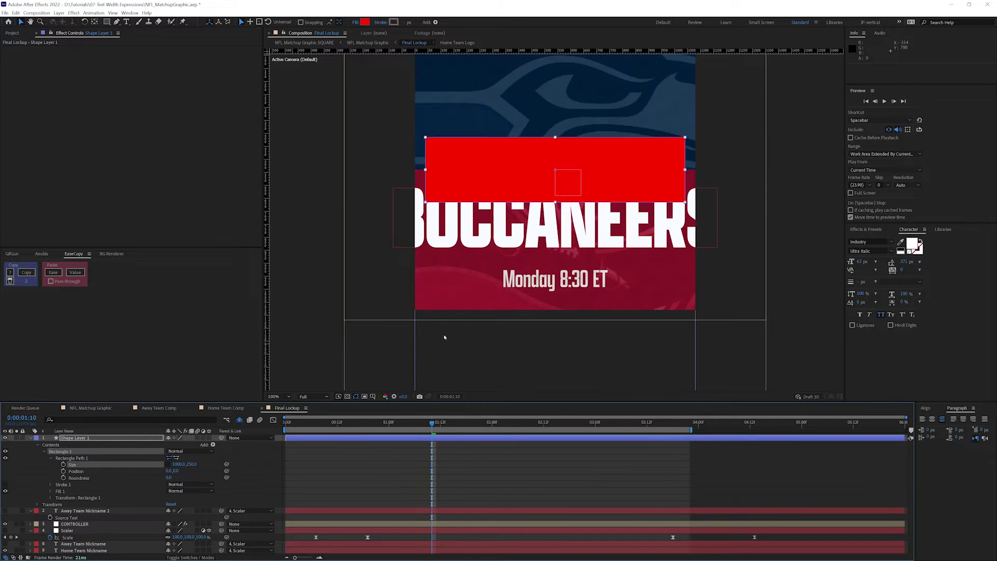
{"action": "left_click", "coordinate": [191, 464]}
{"action": "key", "text": "Return"}
Step: Move the red rectangle up over the empty nickname area
{"action": "left_click", "coordinate": [21, 477]}
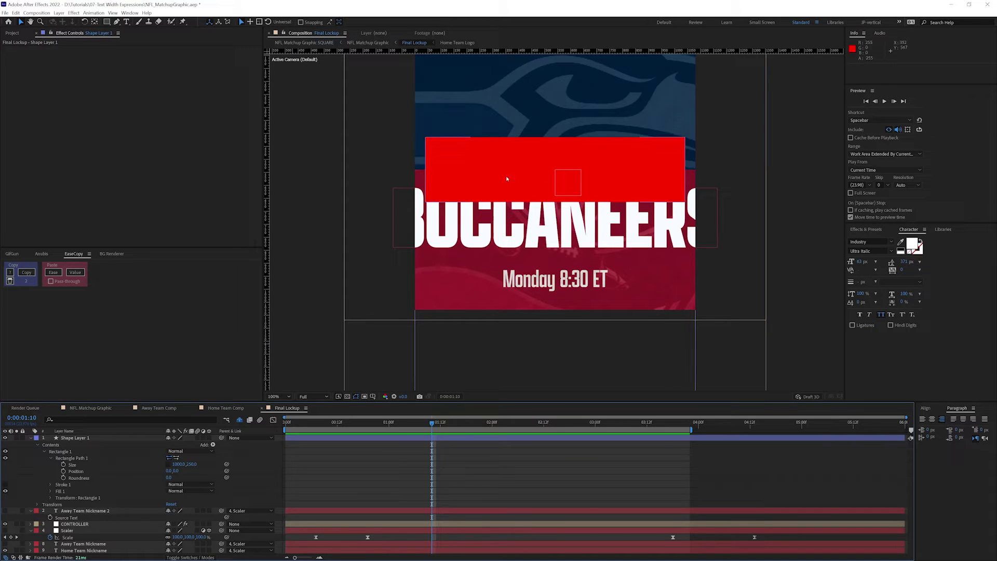
{"action": "left_click", "coordinate": [532, 163]}
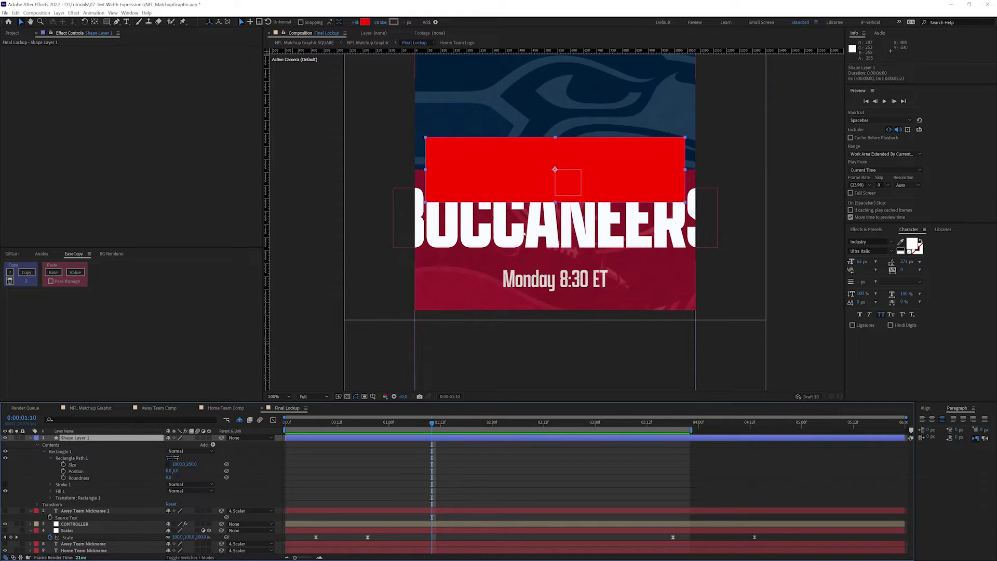
{"action": "left_click_drag", "start_coordinate": [532, 163], "coordinate": [530, 112]}
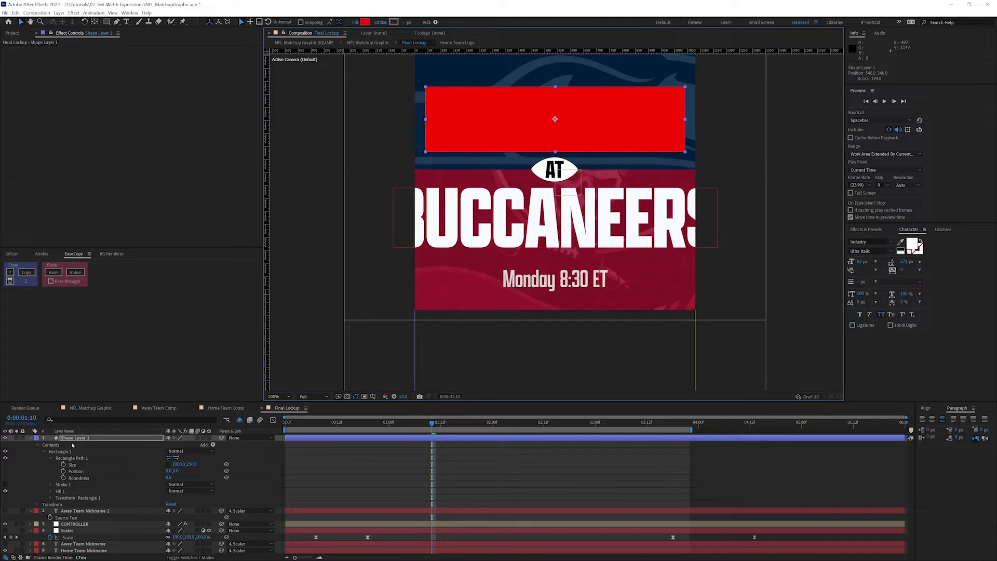
Step: Put the rectangle beneath the SEAHAWKS copy, show it again, and retype it as LIONS
{"action": "left_click_drag", "start_coordinate": [94, 440], "coordinate": [75, 521]}
{"action": "left_click", "coordinate": [5, 438]}
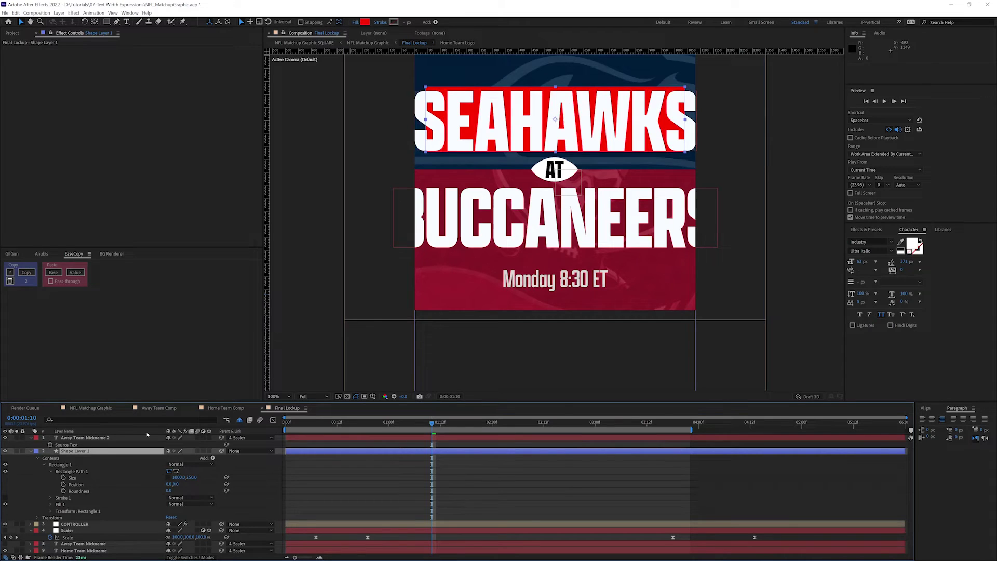
{"action": "double_click", "coordinate": [55, 438]}
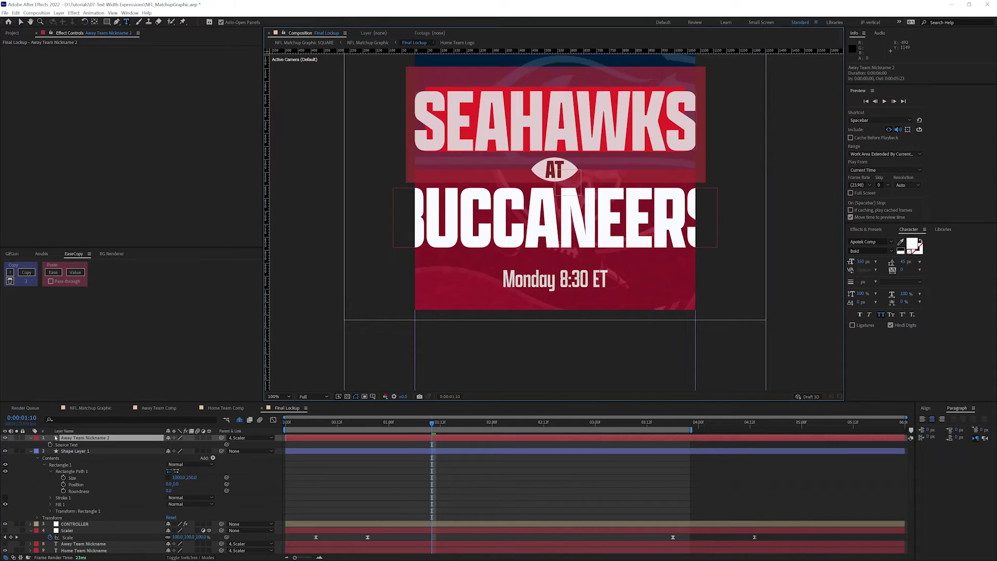
{"action": "type", "text": "LIONS"}
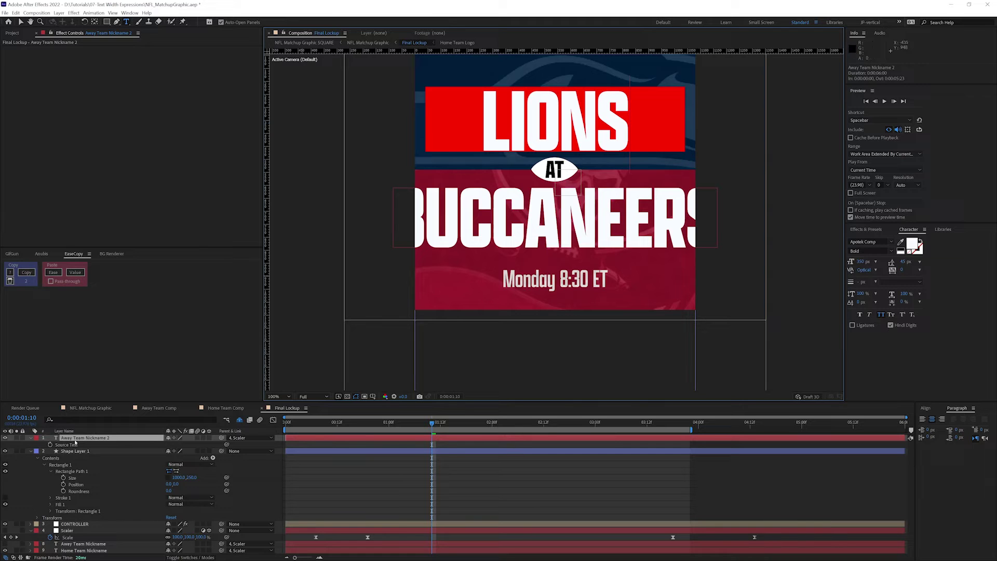
Step: Try enlarging the LIONS font size, then undo it to keep the original size
{"action": "double_click", "coordinate": [56, 439]}
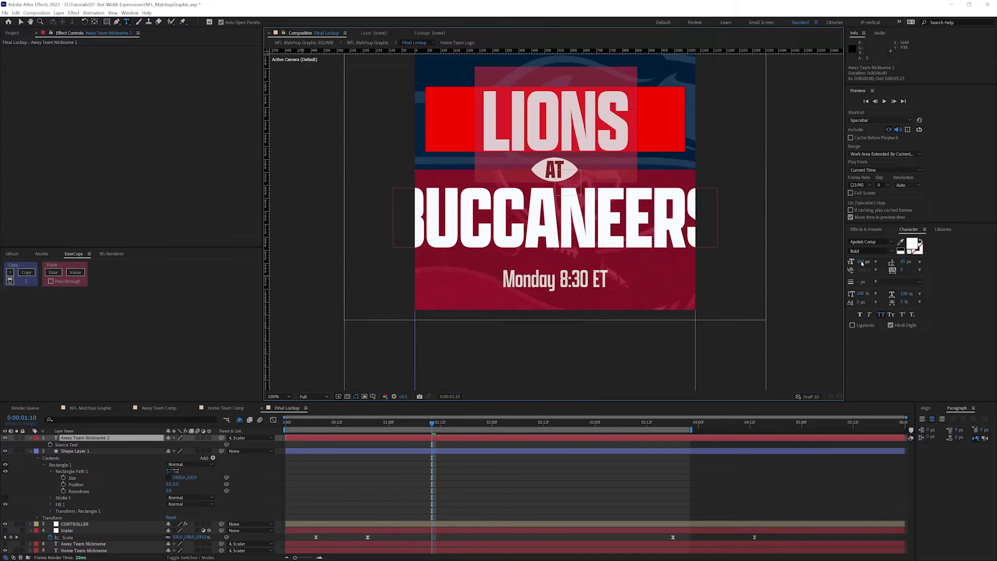
{"action": "left_click_drag", "start_coordinate": [861, 262], "coordinate": [930, 262]}
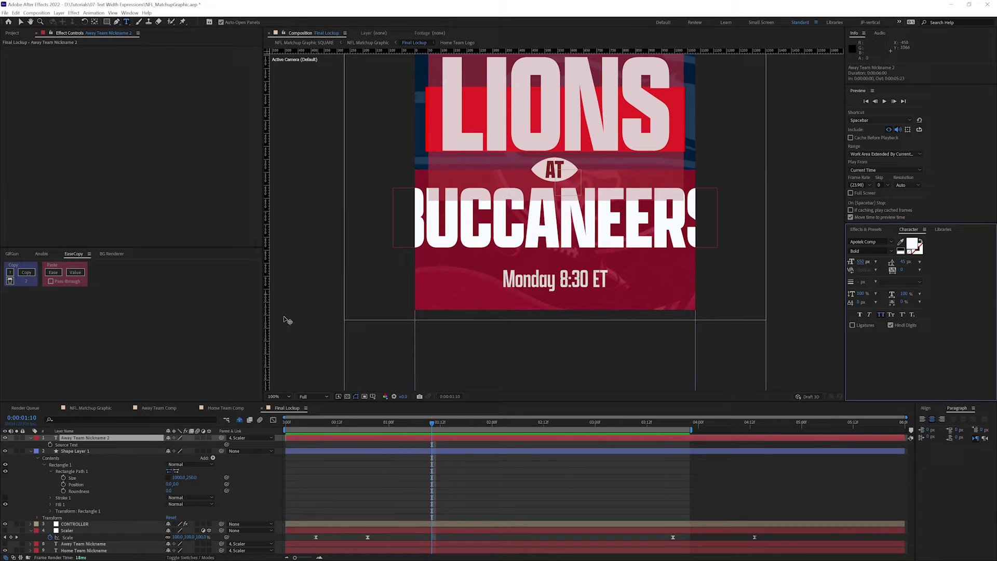
{"action": "left_click", "coordinate": [48, 468]}
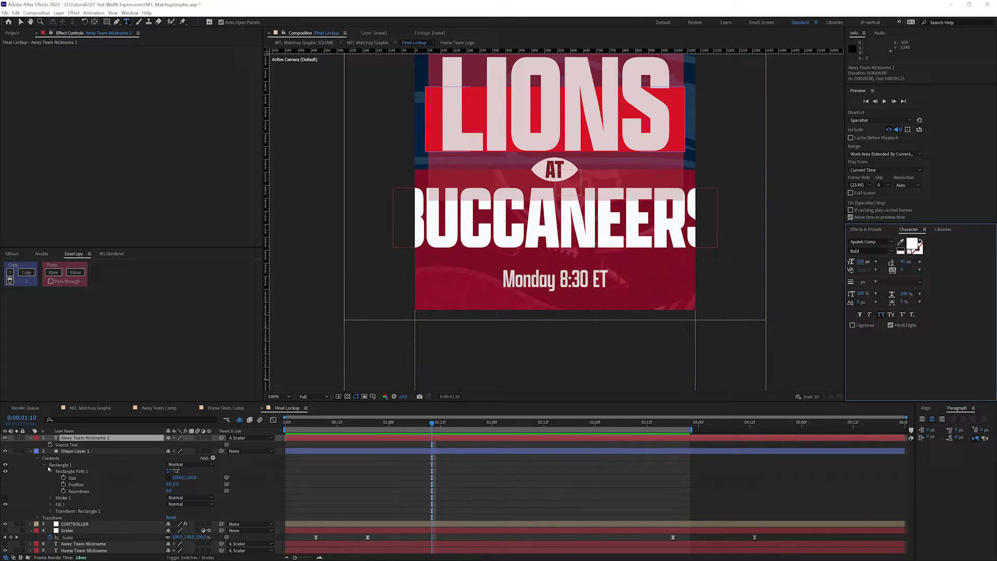
{"action": "key", "text": "ctrl+z"}
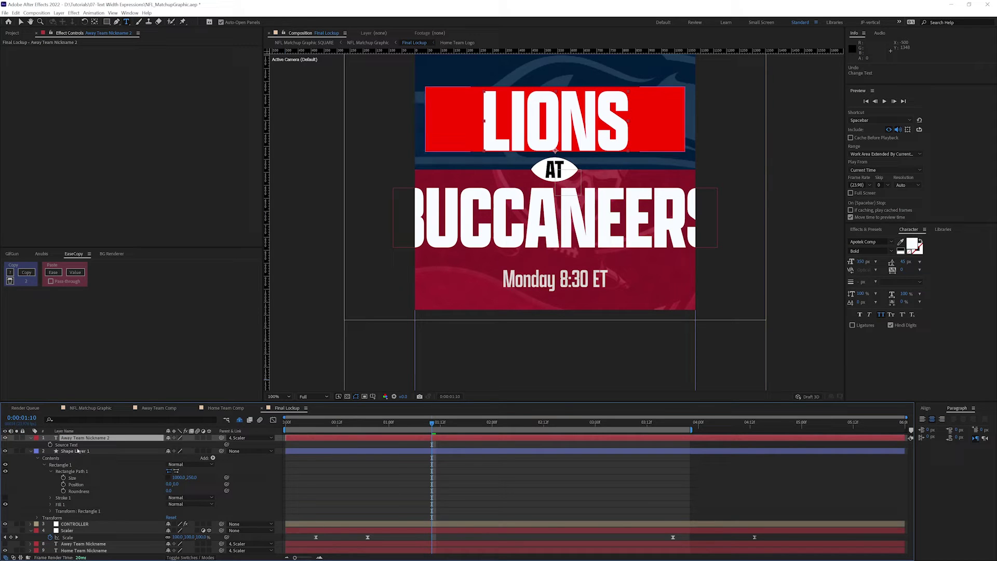
Step: Hide the LIONS copy and move the visible original nickname layer to the top, revealing Scale
{"action": "left_click", "coordinate": [5, 438]}
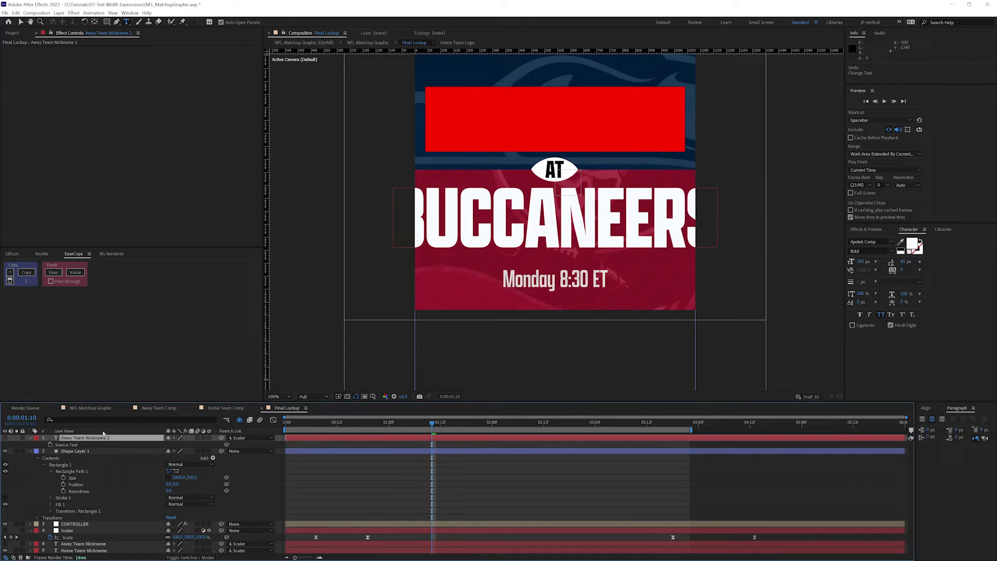
{"action": "left_click", "coordinate": [73, 450]}
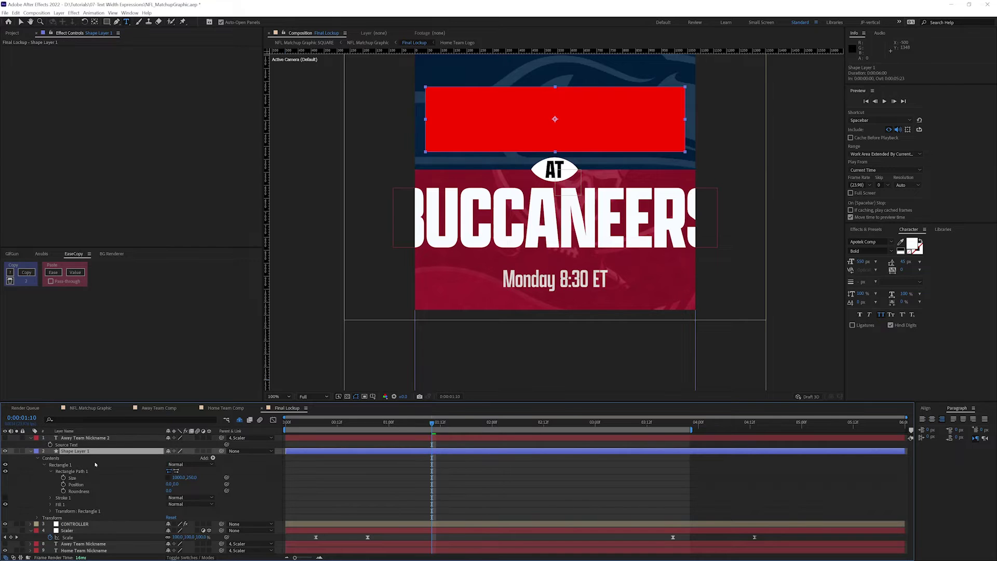
{"action": "left_click", "coordinate": [5, 543]}
{"action": "left_click_drag", "start_coordinate": [83, 544], "coordinate": [96, 438]}
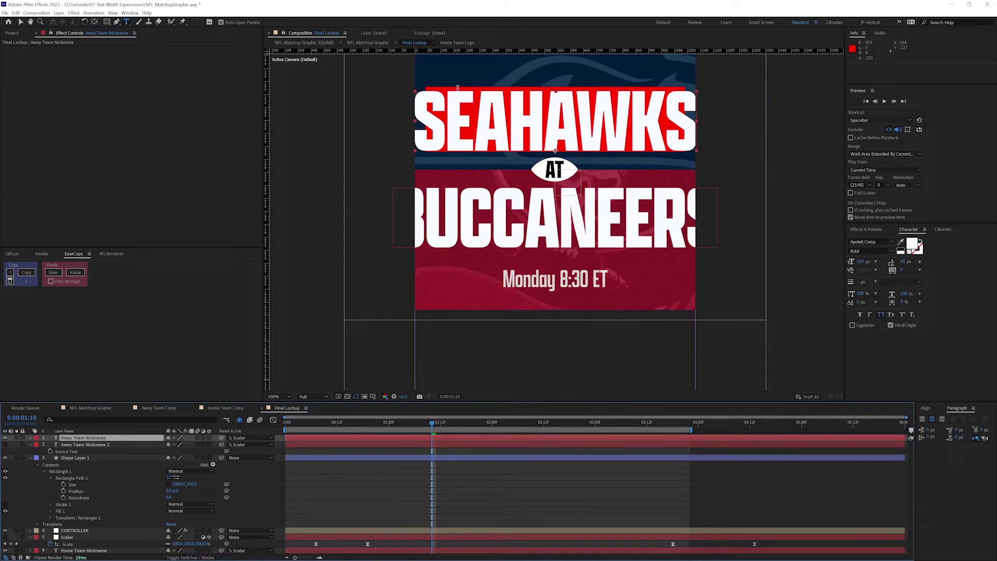
{"action": "left_click", "coordinate": [69, 439]}
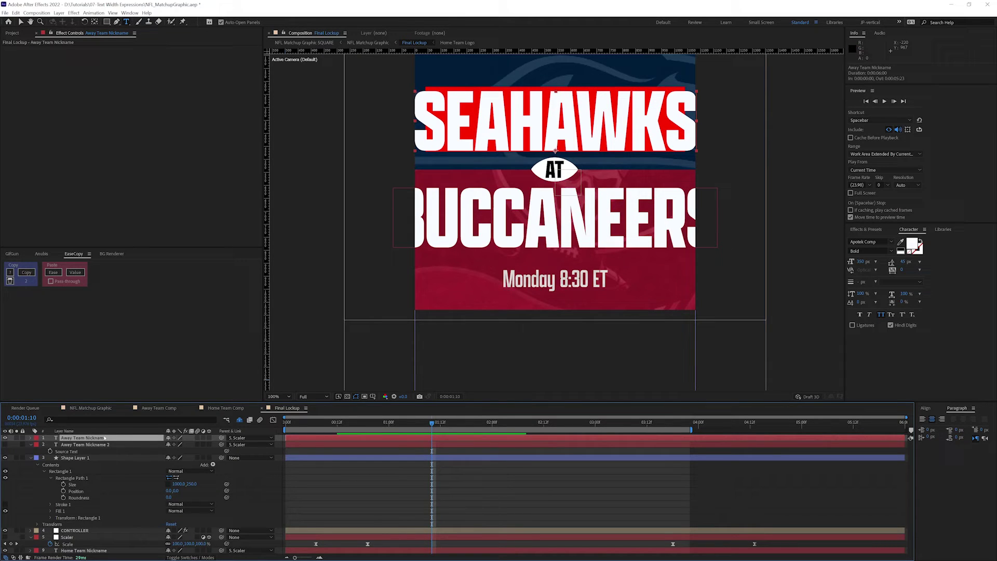
{"action": "key", "text": "s"}
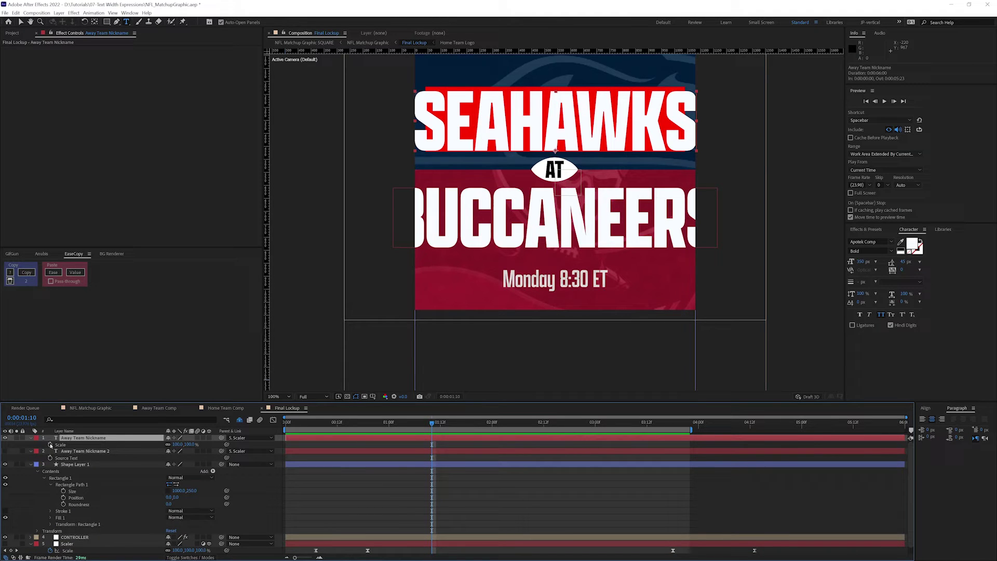
Step: Add a default transform.scale expression to the nickname's Scale and switch the layer back to 2D
{"action": "left_click", "coordinate": [51, 446], "text": "alt"}
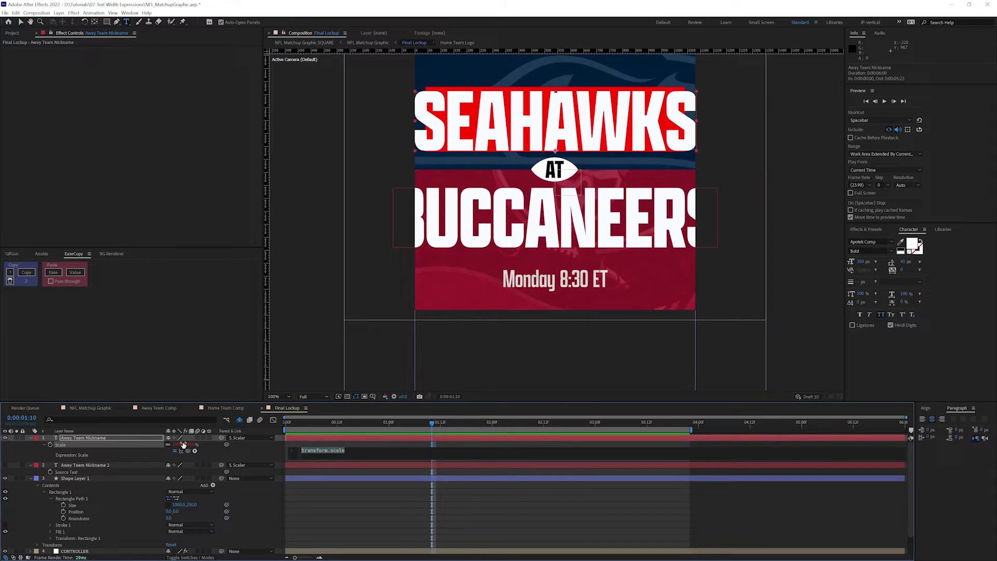
{"action": "left_click", "coordinate": [208, 438]}
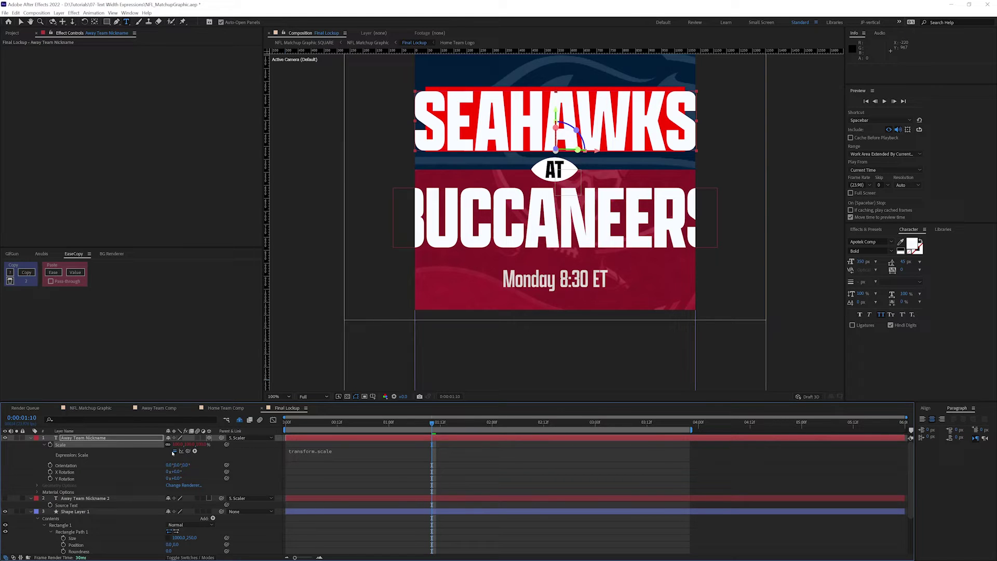
{"action": "left_click", "coordinate": [209, 438]}
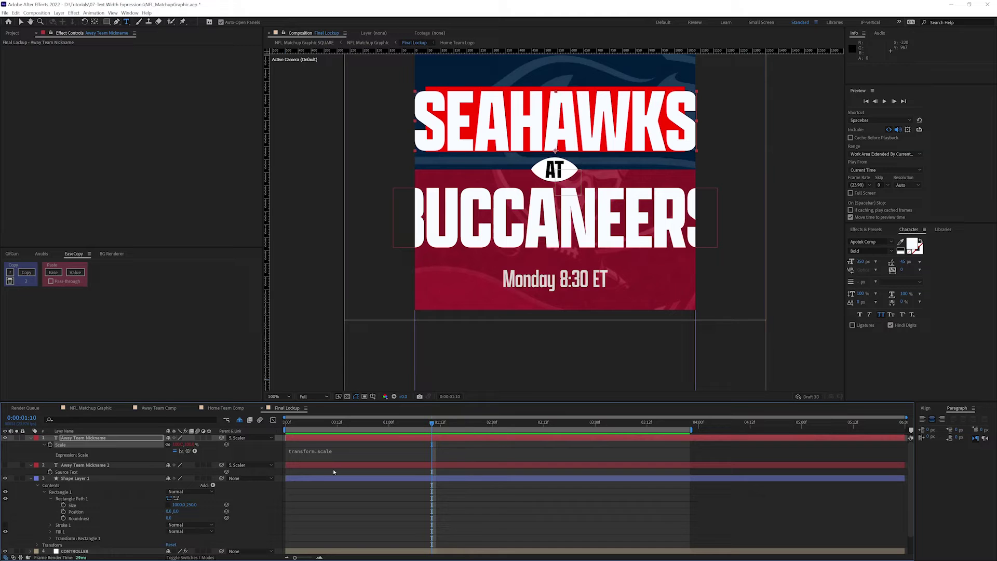
Step: Replace the Scale expression with var xWidth = pick-whipped to Rectangle Path 1's Size width
{"action": "left_click", "coordinate": [329, 453]}
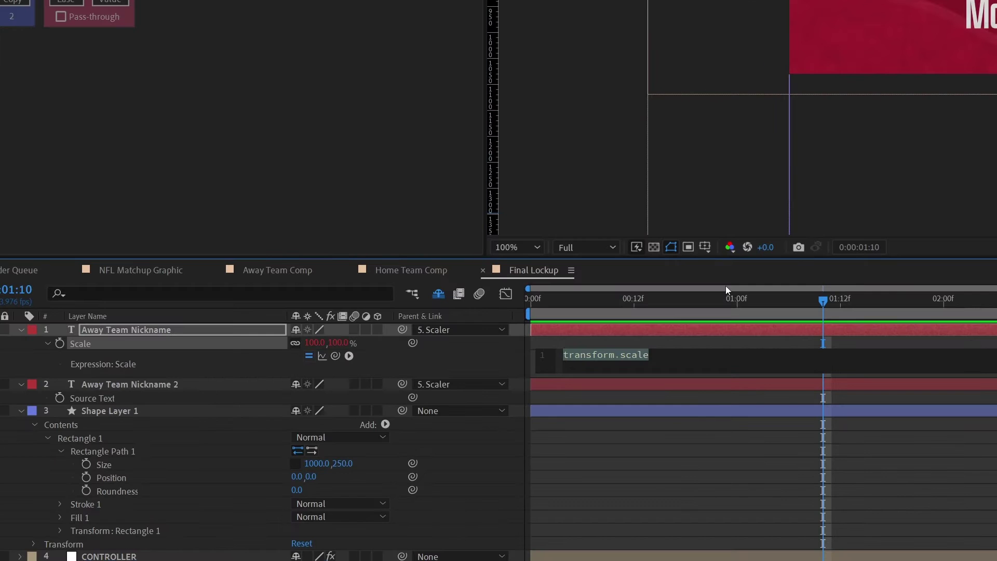
{"action": "type", "text": "var"}
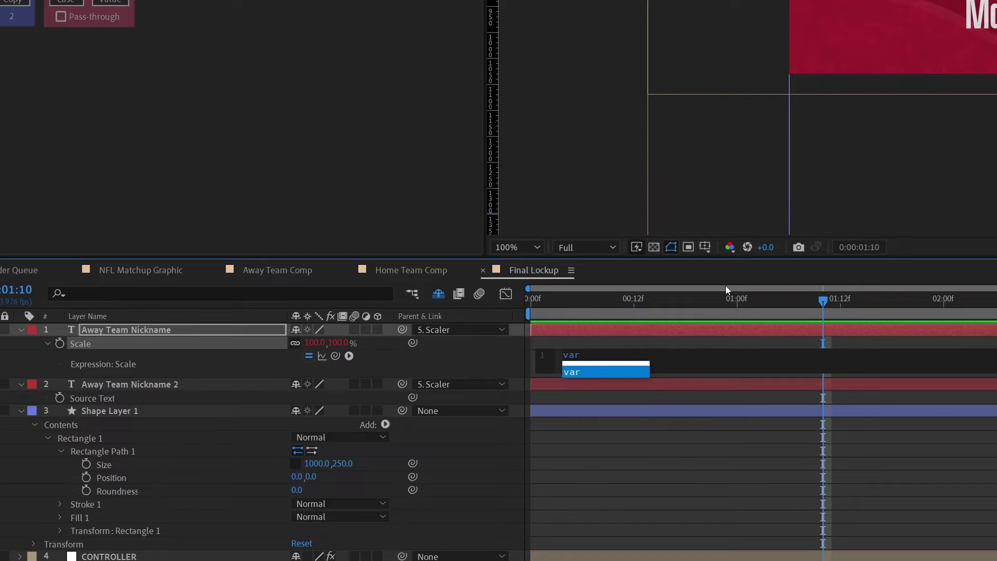
{"action": "type", "text": " x"}
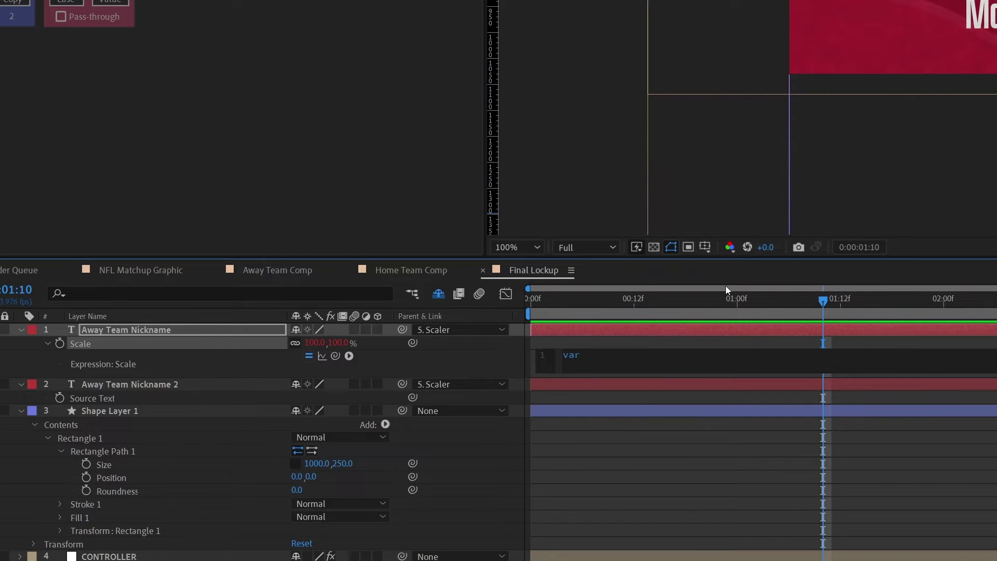
{"action": "type", "text": "Width ="}
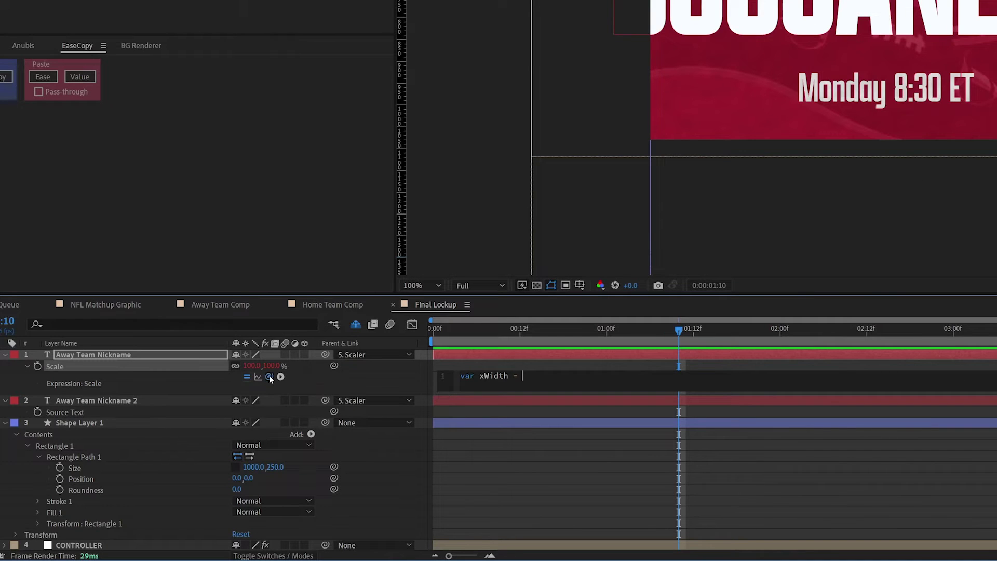
{"action": "left_click_drag", "start_coordinate": [269, 376], "coordinate": [260, 469]}
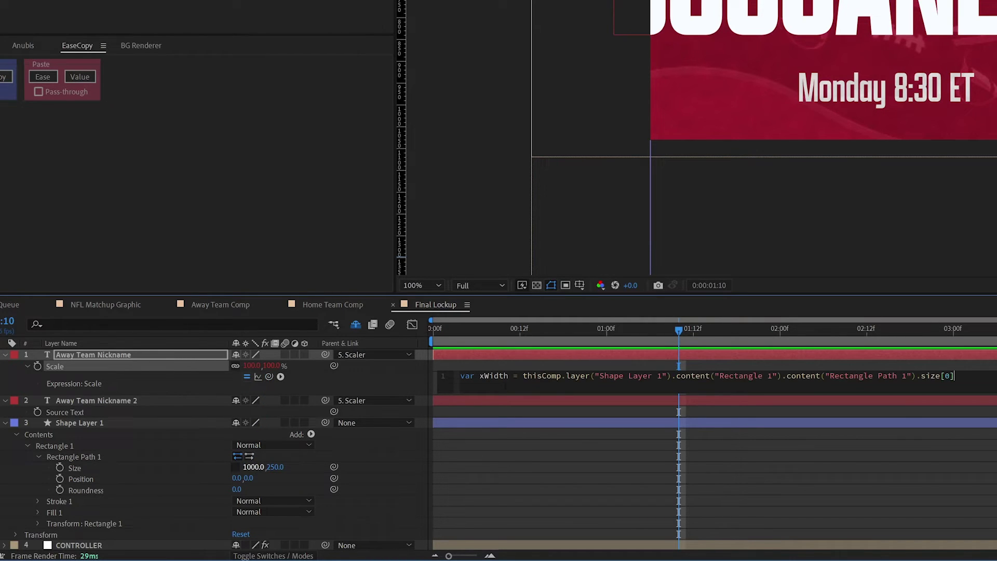
{"action": "left_click_drag", "start_coordinate": [524, 375], "coordinate": [916, 375]}
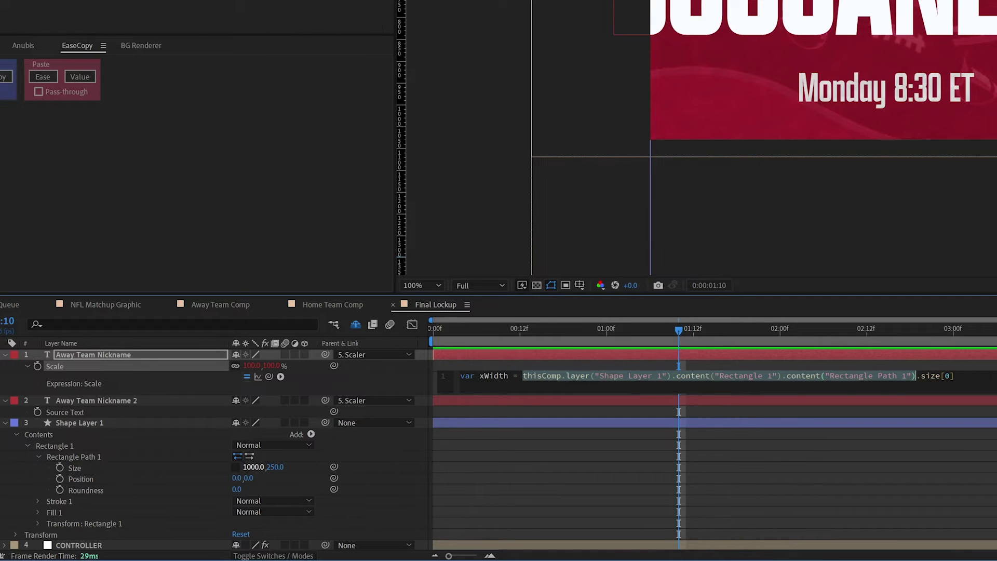
{"action": "key", "text": "Left"}
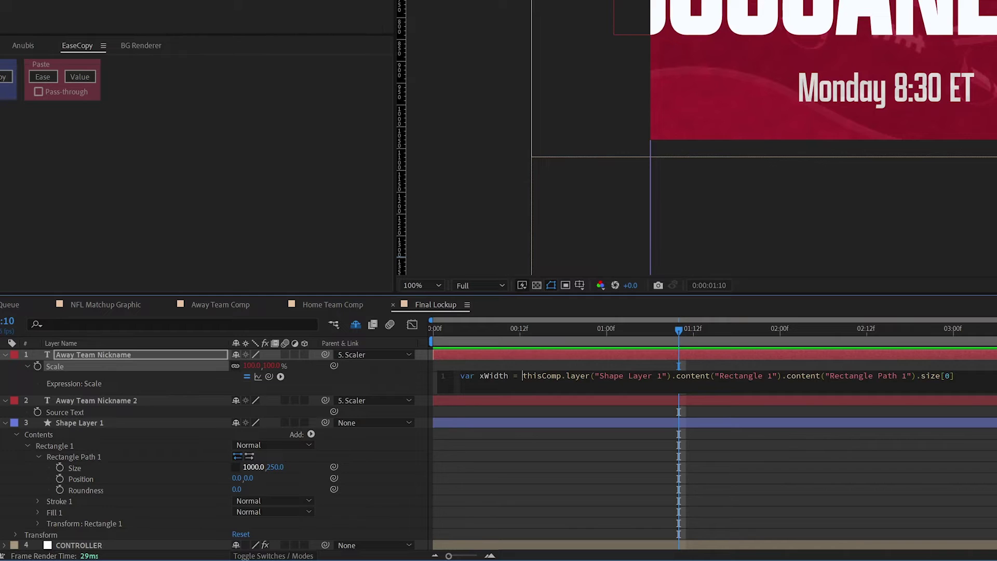
Step: Highlight each part of the rectangle reference, from thisComp through Rectangle Path 1 to size[0]
{"action": "key", "text": "ctrl+shift+Right"}
{"action": "key", "text": "shift+Right"}
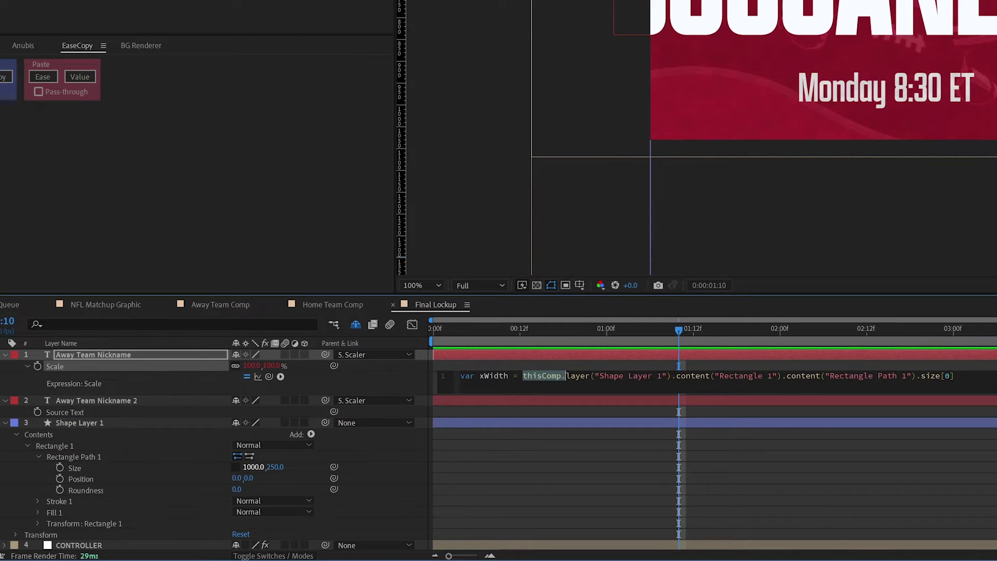
{"action": "left_click_drag", "start_coordinate": [566, 375], "coordinate": [668, 376]}
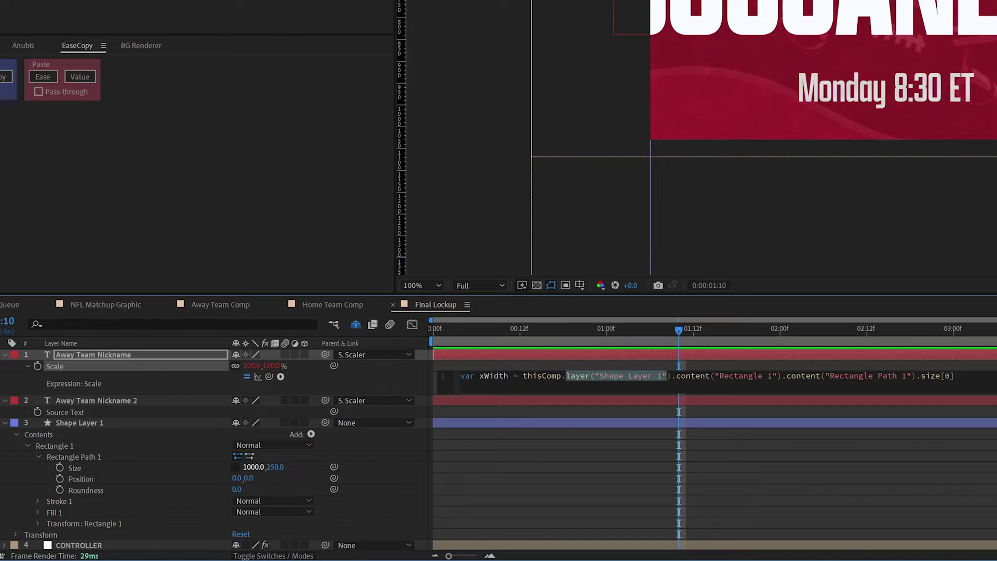
{"action": "left_click_drag", "start_coordinate": [676, 375], "coordinate": [781, 375]}
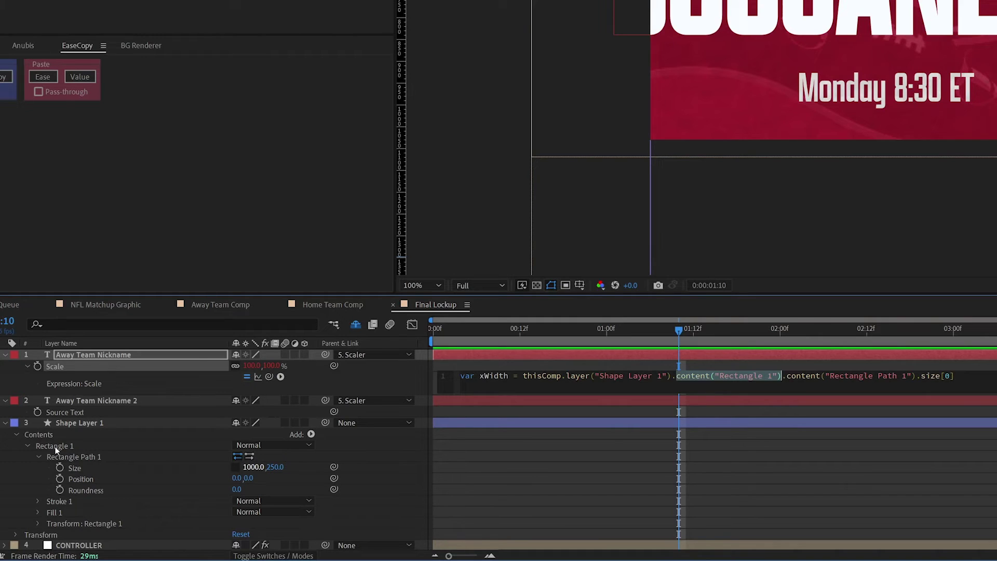
{"action": "left_click_drag", "start_coordinate": [787, 376], "coordinate": [911, 376]}
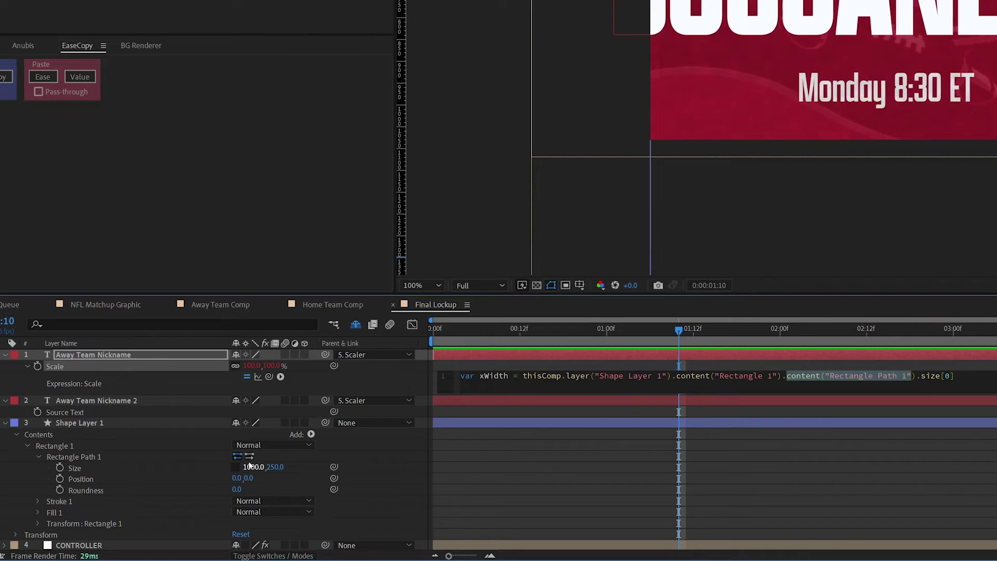
{"action": "left_click_drag", "start_coordinate": [922, 375], "coordinate": [938, 375]}
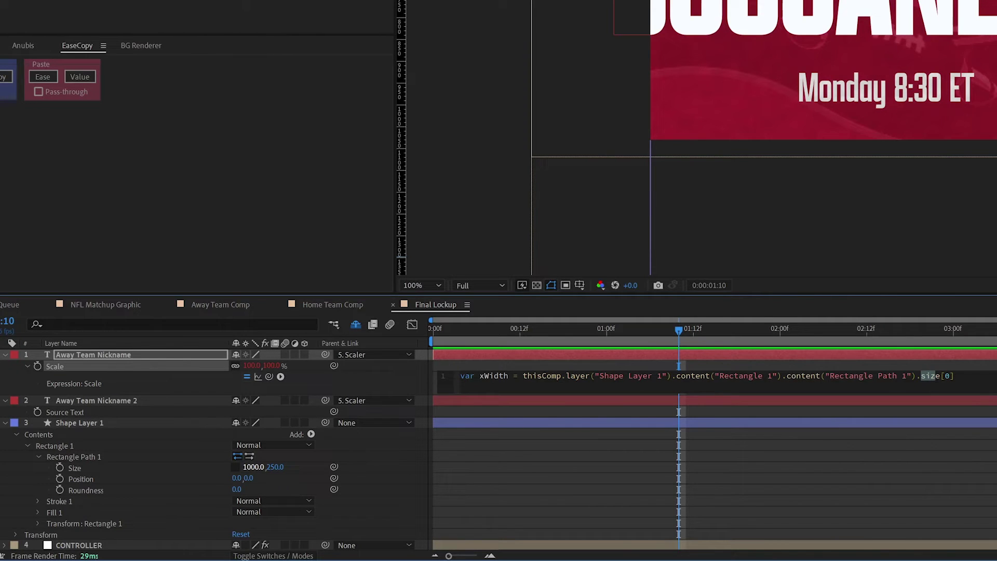
{"action": "double_click", "coordinate": [944, 375]}
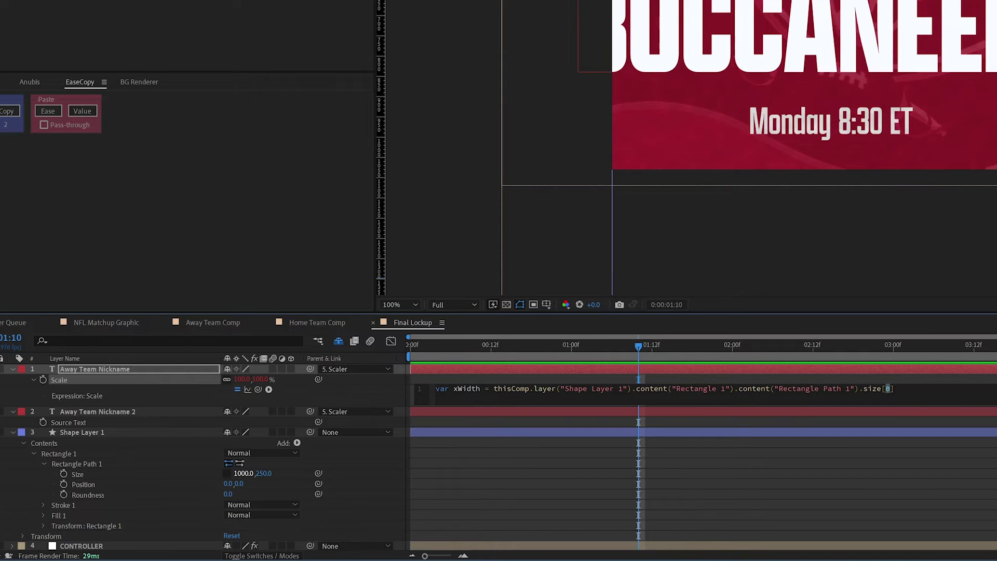
{"action": "key", "text": "End"}
{"action": "key", "text": "shift+Right"}
{"action": "key", "text": "End"}
Step: End the xWidth line with a semicolon and start a new expression line
{"action": "type", "text": ";"}
{"action": "left_click_drag", "start_coordinate": [899, 389], "coordinate": [435, 388]}
{"action": "key", "text": "ctrl+c"}
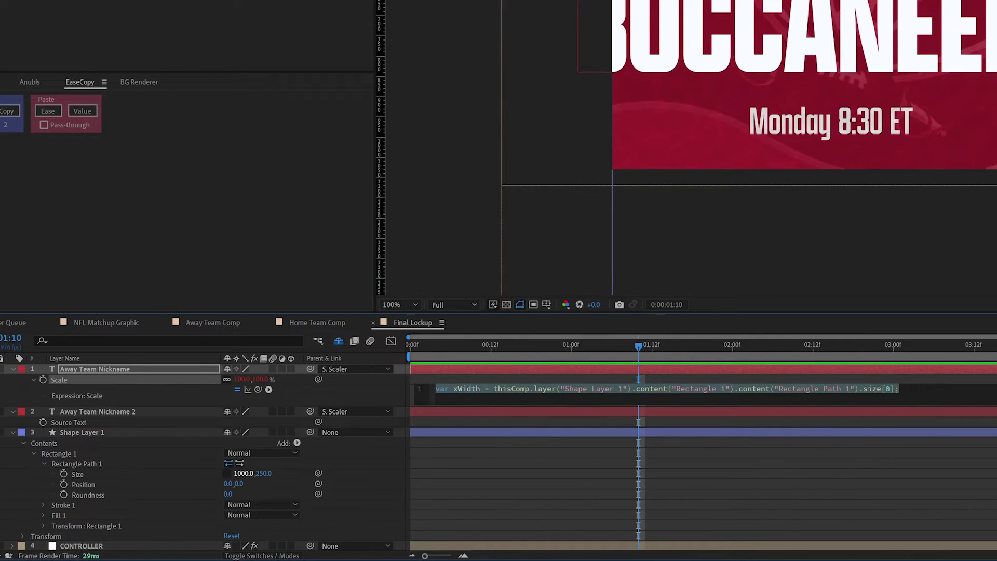
{"action": "left_click", "coordinate": [899, 388]}
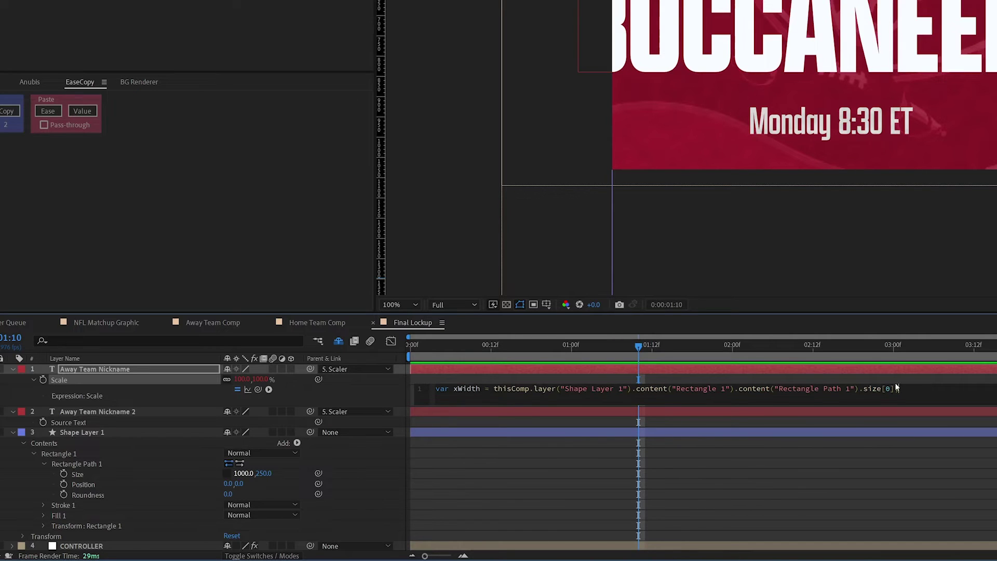
{"action": "key", "text": "Return"}
Step: Write var yHeight = using the pasted rectangle reference changed to size[1]
{"action": "type", "text": "var"}
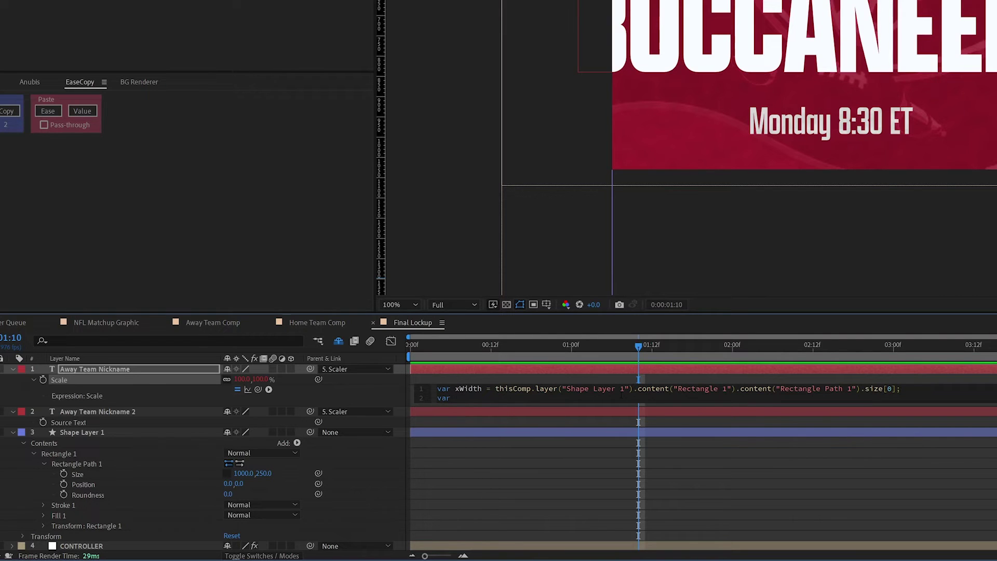
{"action": "type", "text": " yHeight ="}
{"action": "key", "text": "ctrl+v"}
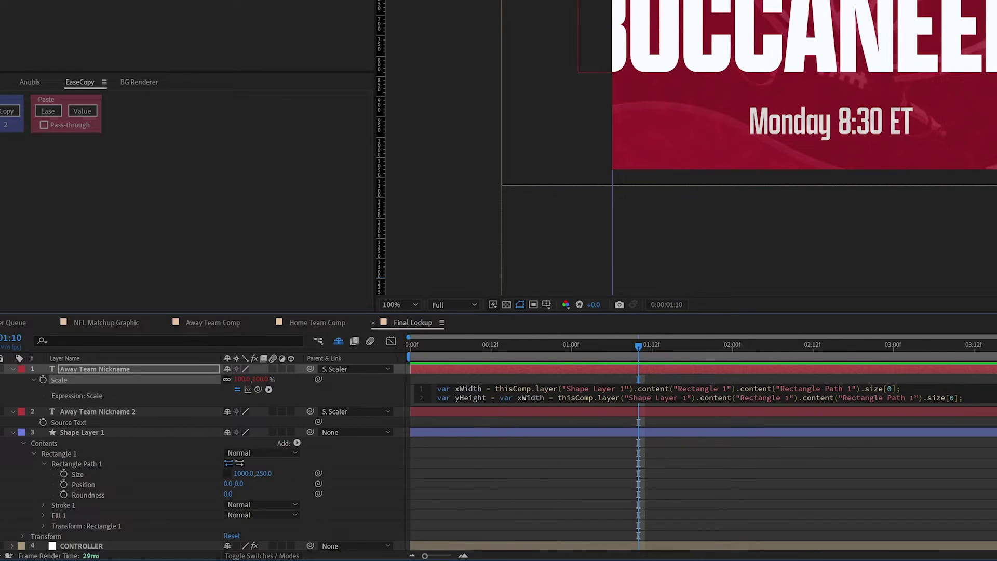
{"action": "double_click", "coordinate": [952, 398]}
{"action": "type", "text": "1"}
{"action": "left_click_drag", "start_coordinate": [497, 398], "coordinate": [561, 398]}
{"action": "key", "text": "BackSpace"}
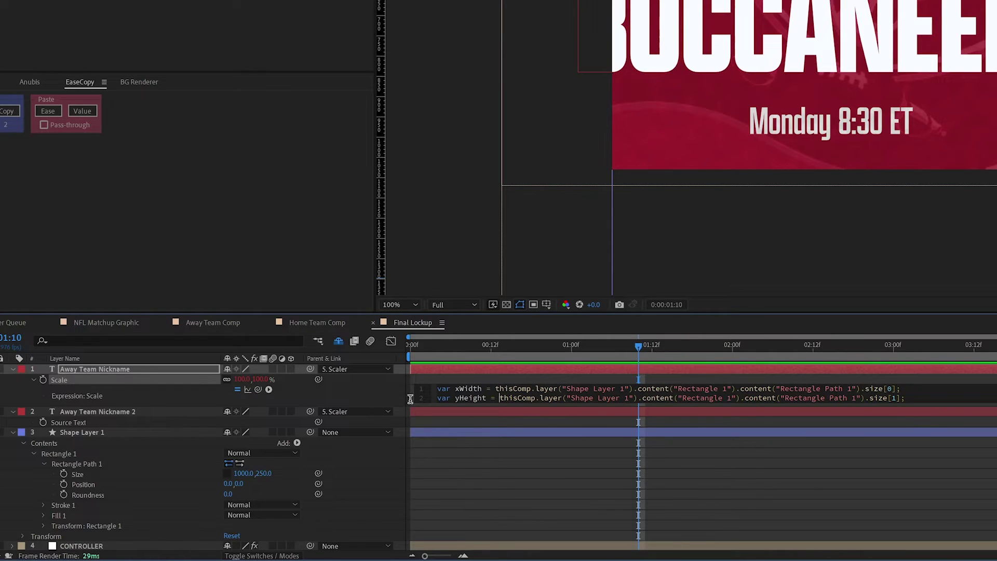
{"action": "left_click_drag", "start_coordinate": [257, 388], "coordinate": [266, 476]}
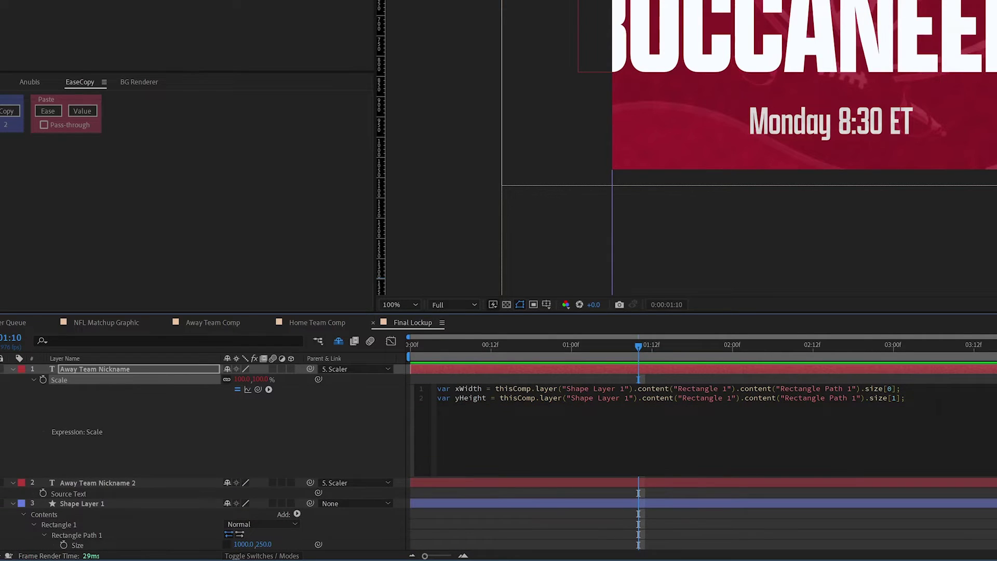
Step: Add the line var x = xWidth / sourceRectAtTime().width; for the width ratio
{"action": "key", "text": "Return"}
{"action": "key", "text": "Return"}
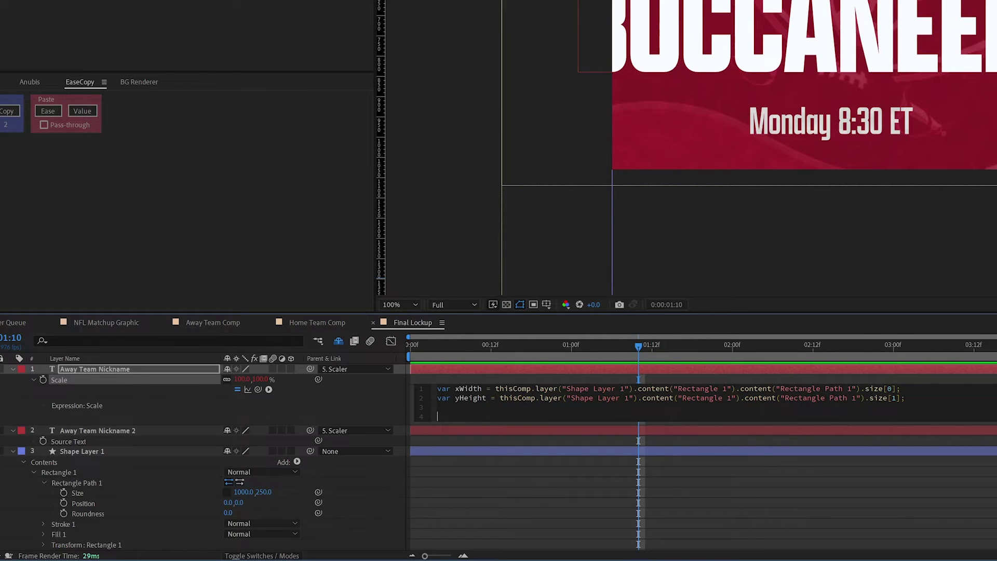
{"action": "type", "text": "var x = xWidth / sourc"}
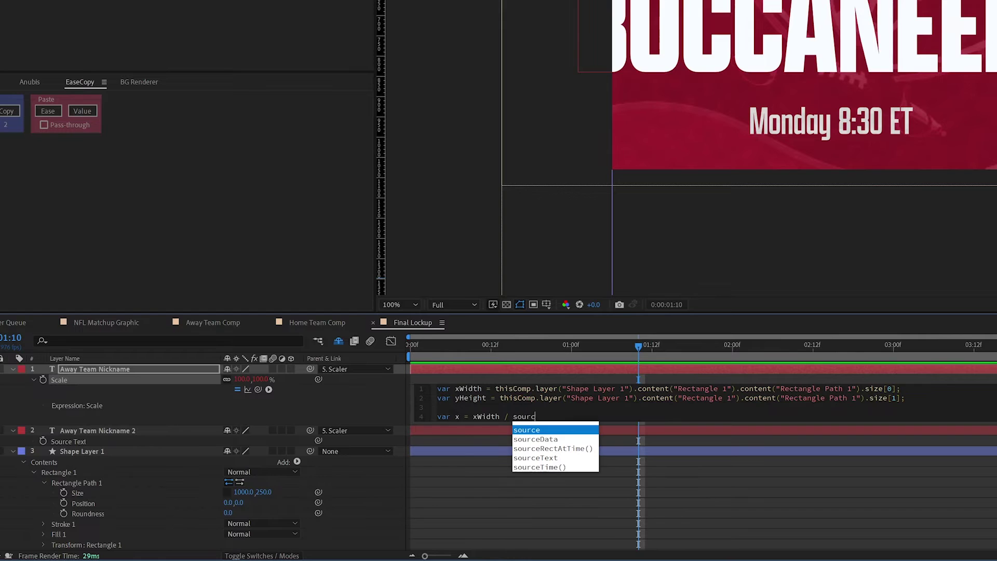
{"action": "key", "text": "Down"}
{"action": "key", "text": "Down"}
{"action": "key", "text": "Return"}
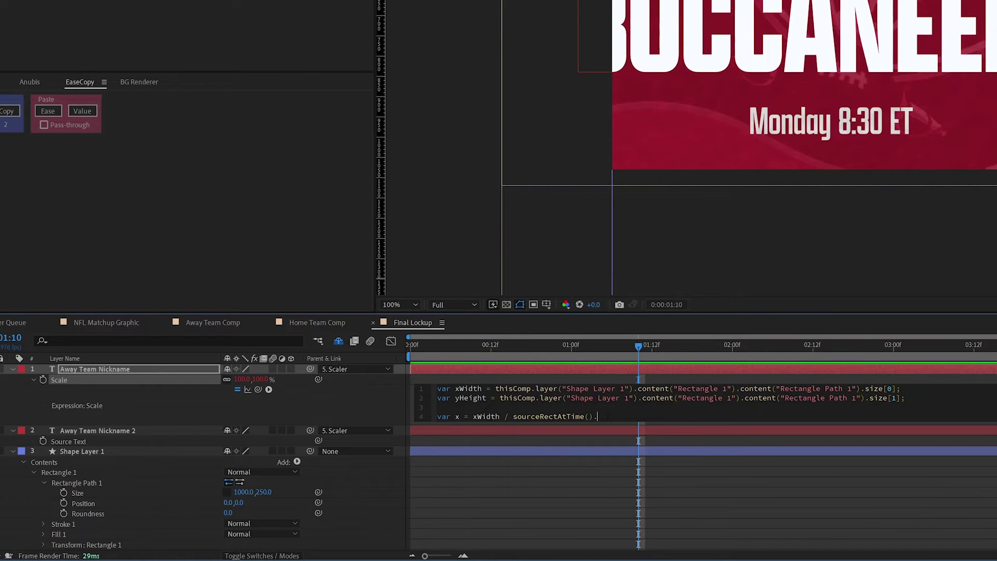
{"action": "type", "text": ".width"}
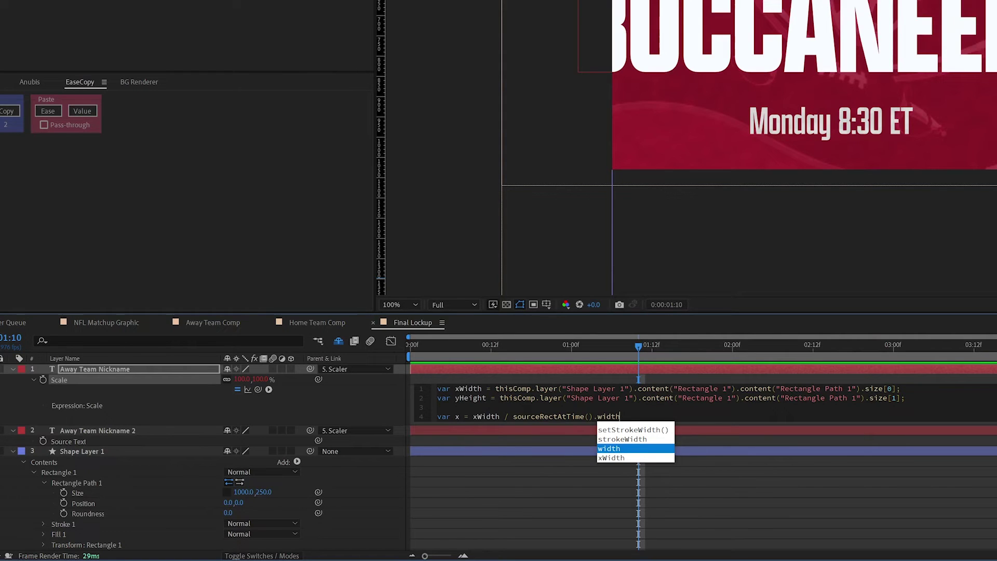
{"action": "type", "text": "*"}
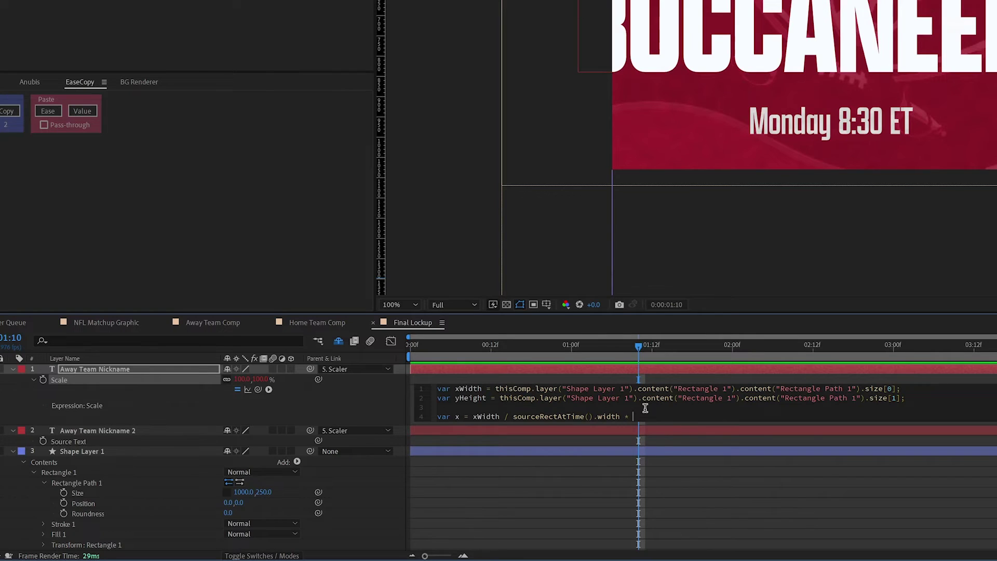
{"action": "key", "text": "BackSpace"}
{"action": "key", "text": "BackSpace"}
{"action": "type", "text": ";"}
Step: Add the line var y = yHeight / sourceRectAtTime().height; for the height ratio
{"action": "key", "text": "Return"}
{"action": "type", "text": "var"}
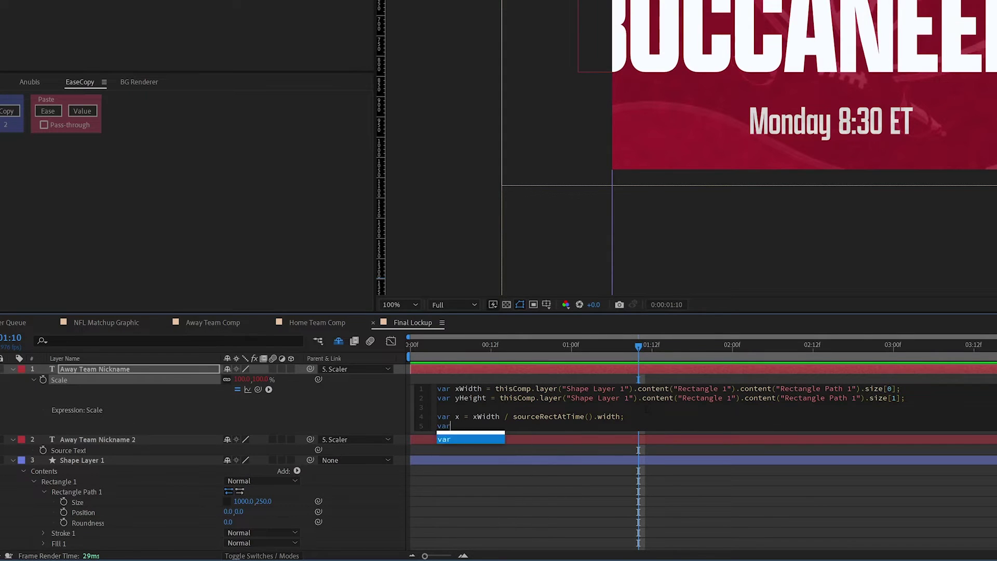
{"action": "type", "text": " y = "}
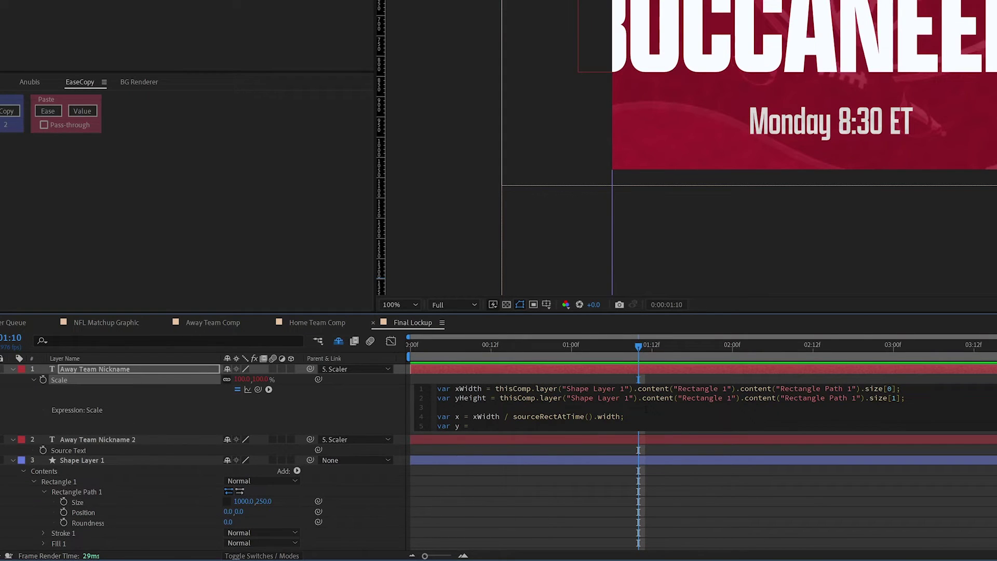
{"action": "type", "text": "yHeight / sour"}
{"action": "key", "text": "Down"}
{"action": "key", "text": "Down"}
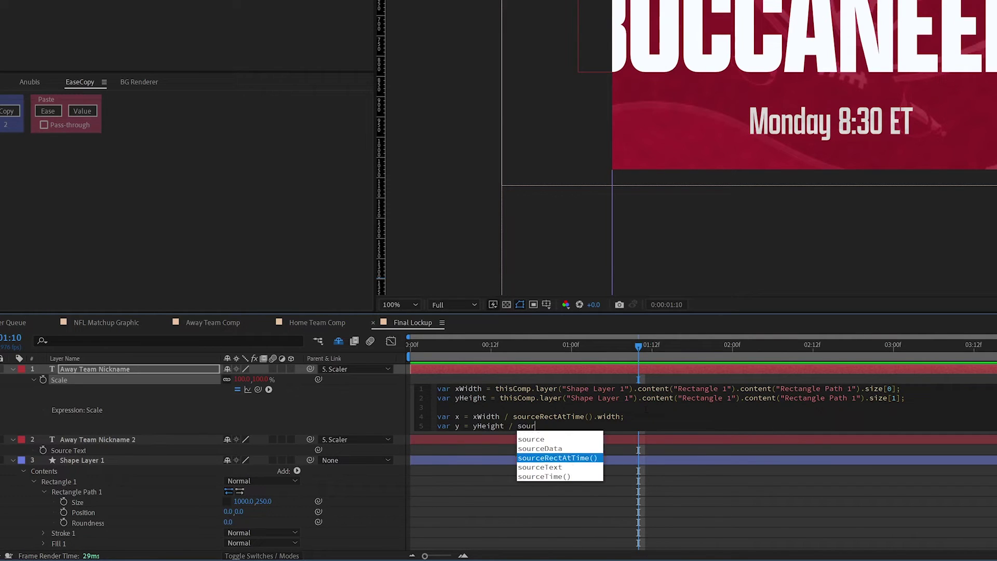
{"action": "key", "text": "Return"}
{"action": "type", "text": "."}
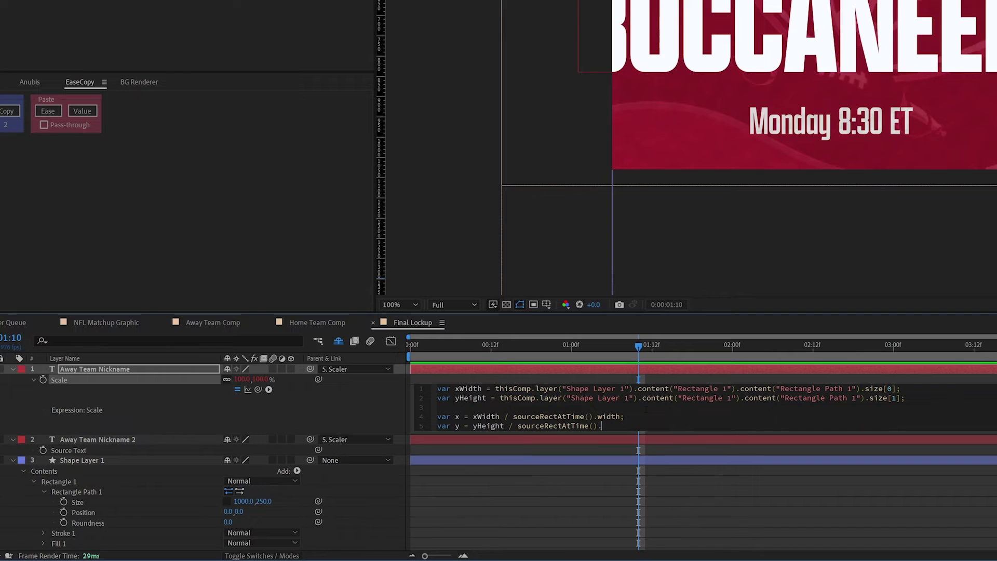
{"action": "type", "text": "height;"}
Step: Highlight xWidth and the text width term to explain the ratio, then add blank lines below
{"action": "left_click_drag", "start_coordinate": [473, 417], "coordinate": [496, 424]}
{"action": "left_click_drag", "start_coordinate": [514, 417], "coordinate": [619, 416]}
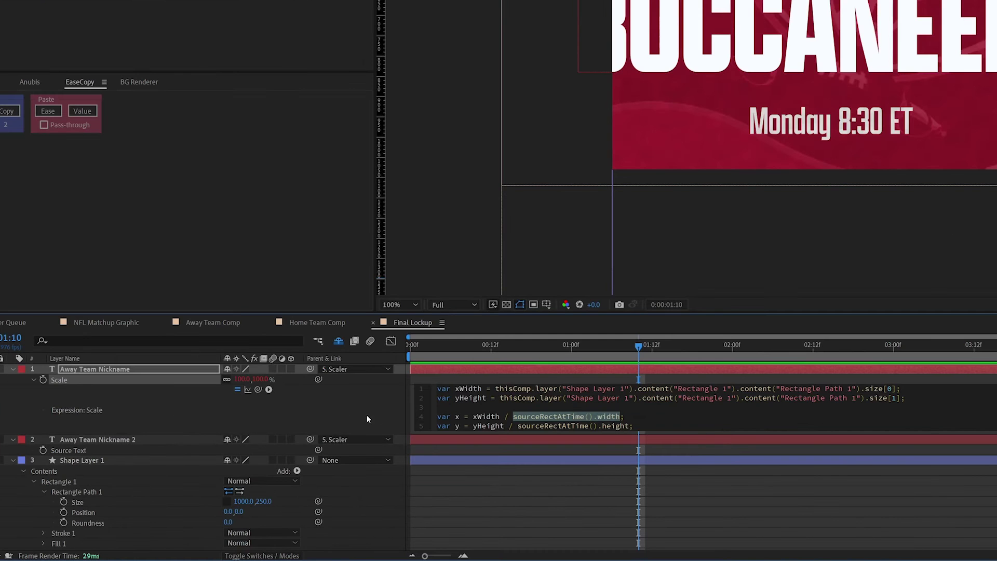
{"action": "left_click", "coordinate": [663, 429]}
{"action": "key", "text": "Return"}
{"action": "key", "text": "Return"}
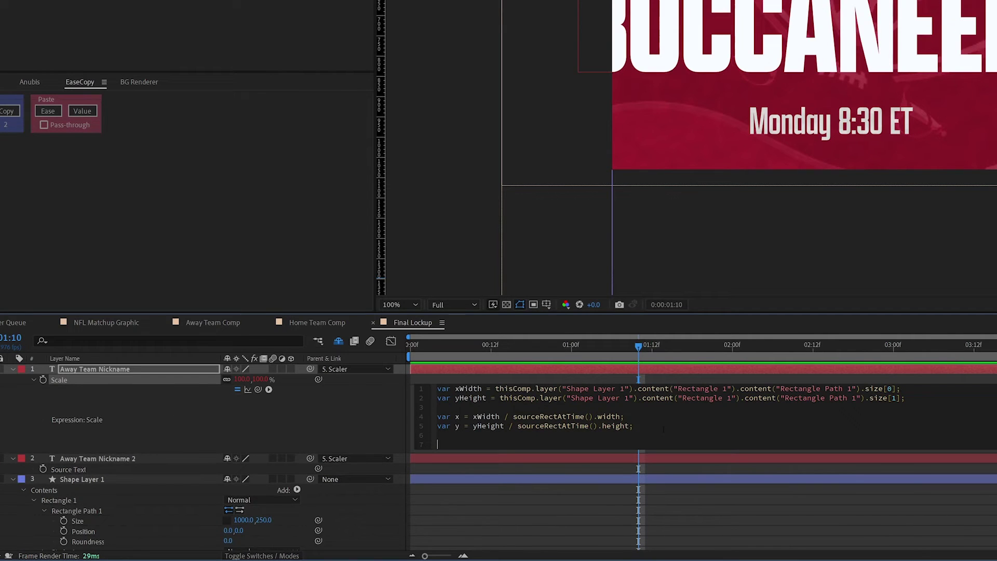
Step: End the Scale expression with [x,y], apply it, and inspect the tiny SEAHAWKS text in the viewer
{"action": "type", "text": "[x,y"}
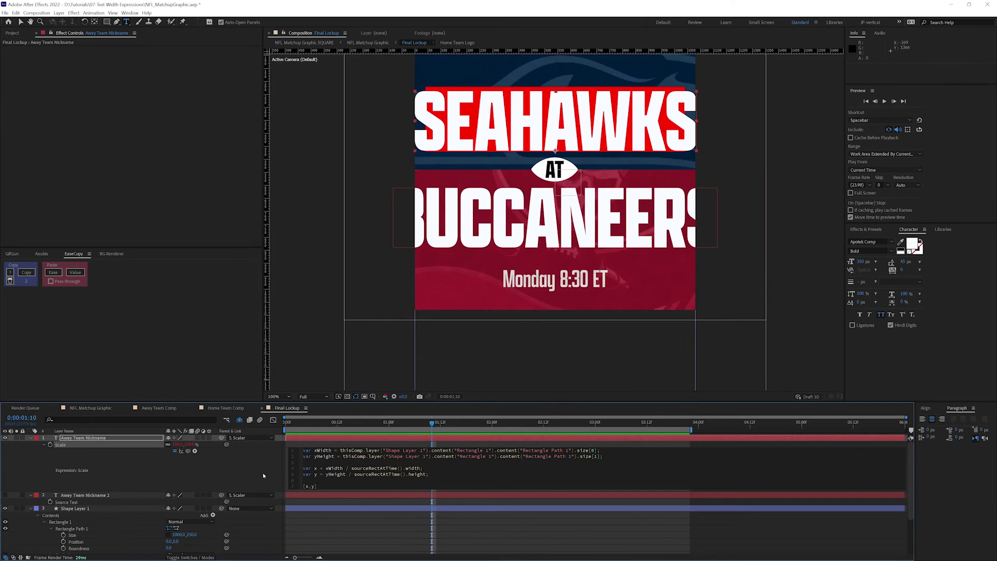
{"action": "left_click", "coordinate": [263, 475]}
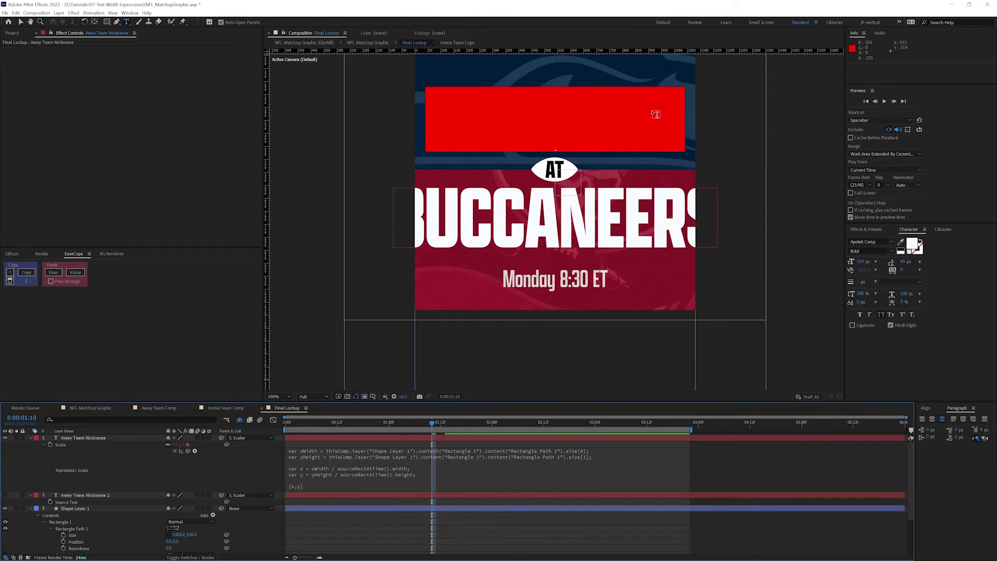
{"action": "scroll", "coordinate": [558, 153], "scroll_direction": "up", "scroll_amount": 5}
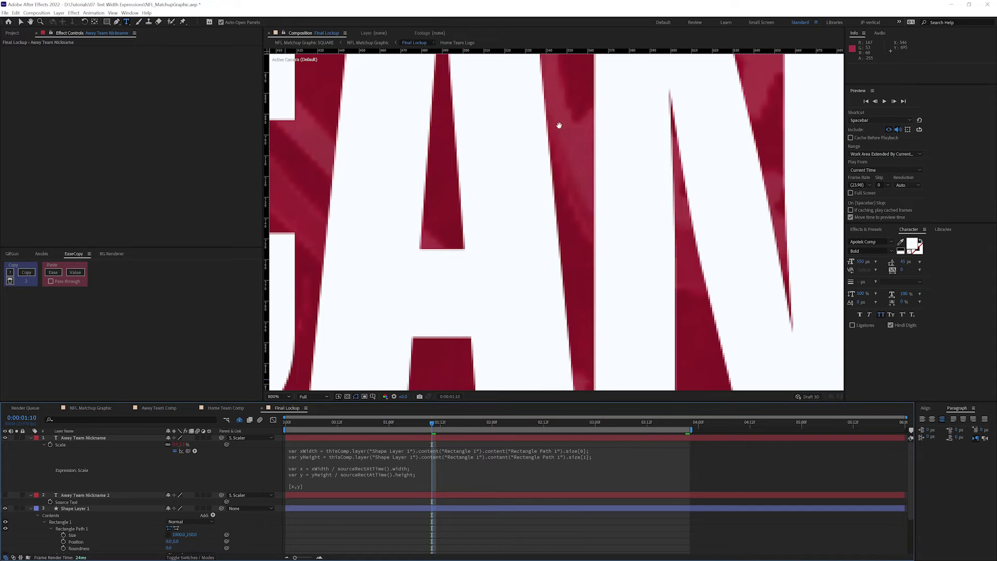
{"action": "key", "text": "h"}
{"action": "left_click_drag", "start_coordinate": [556, 126], "coordinate": [559, 462]}
{"action": "scroll", "coordinate": [541, 233], "scroll_direction": "down", "scroll_amount": 7}
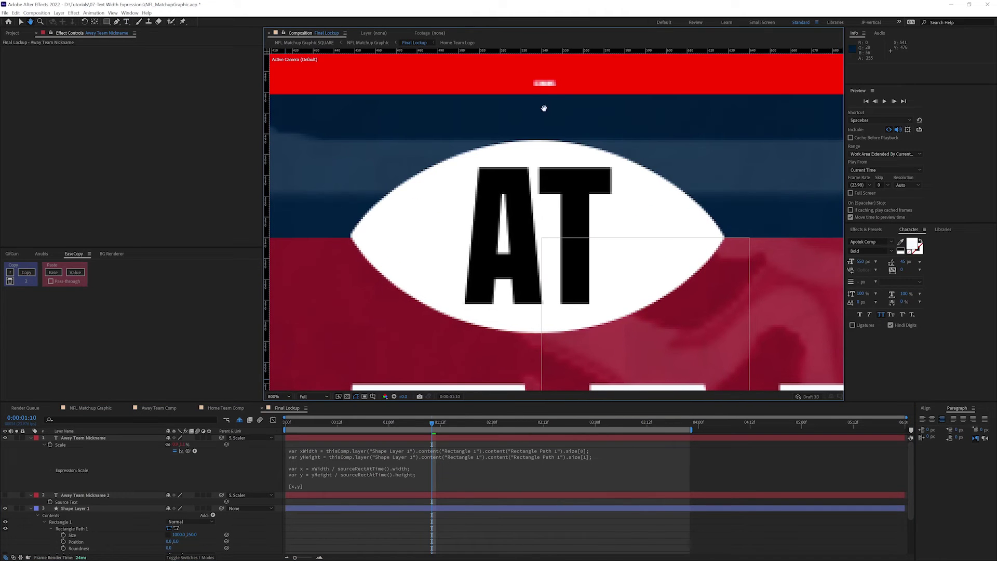
{"action": "scroll", "coordinate": [545, 213], "scroll_direction": "up", "scroll_amount": 7}
{"action": "key", "text": "ctrl+t"}
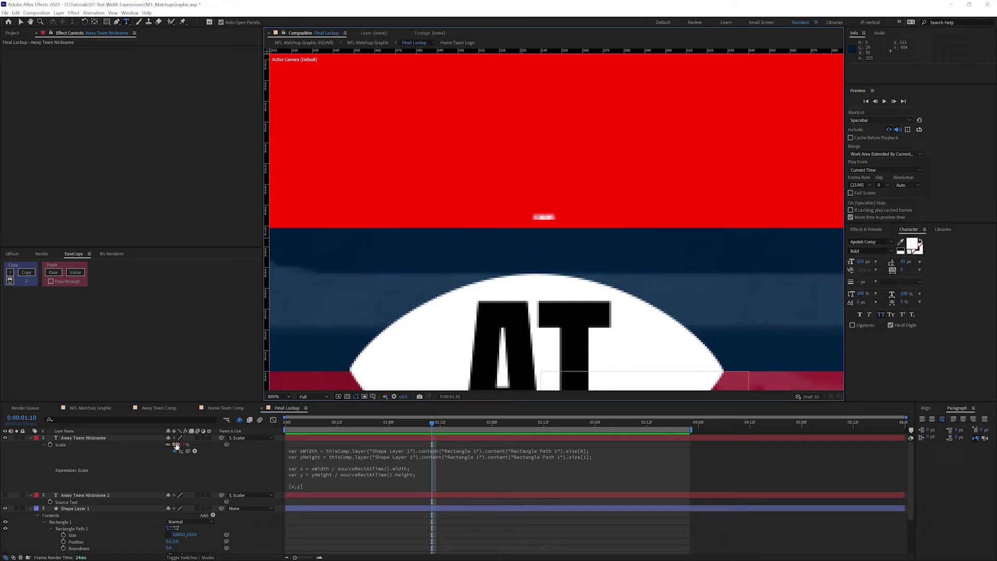
Step: Append '* 100' to the width and height ratios, then view the graphic at 100% magnification
{"action": "left_click", "coordinate": [405, 469]}
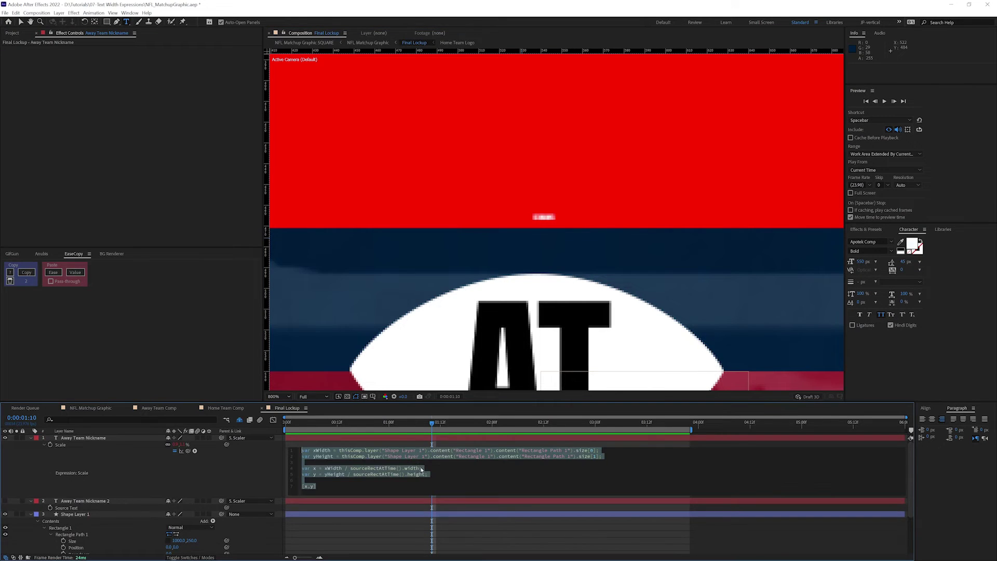
{"action": "left_click", "coordinate": [420, 468]}
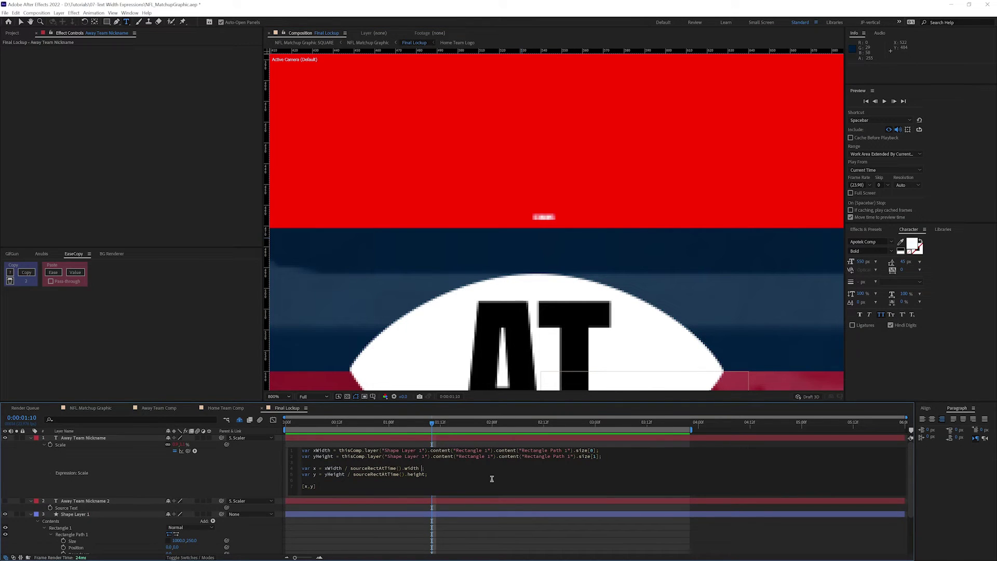
{"action": "type", "text": "* 100;"}
{"action": "left_click", "coordinate": [490, 476]}
{"action": "key", "text": "Left"}
{"action": "type", "text": "* 100"}
{"action": "left_click", "coordinate": [249, 474]}
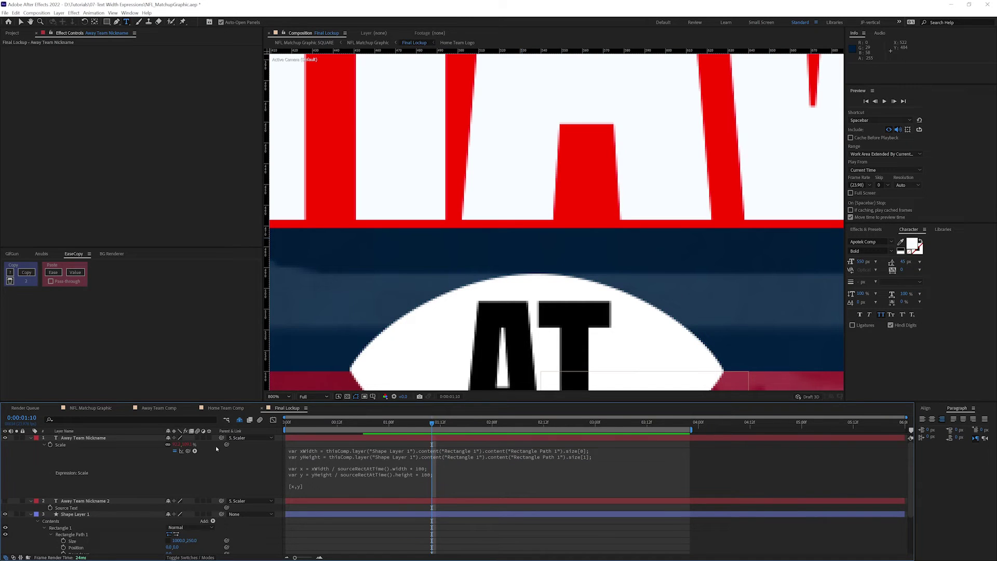
{"action": "left_click", "coordinate": [286, 397]}
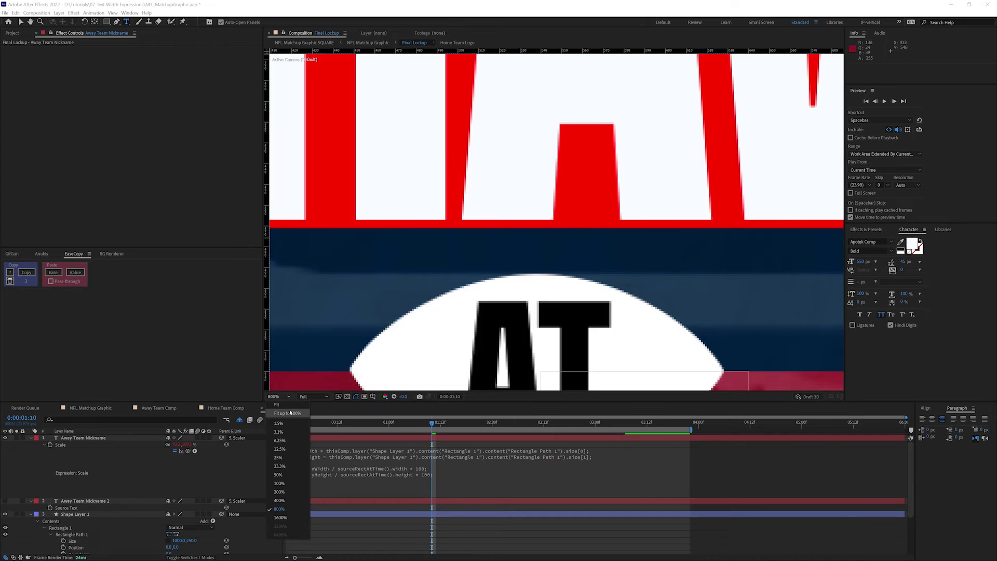
{"action": "left_click", "coordinate": [285, 413]}
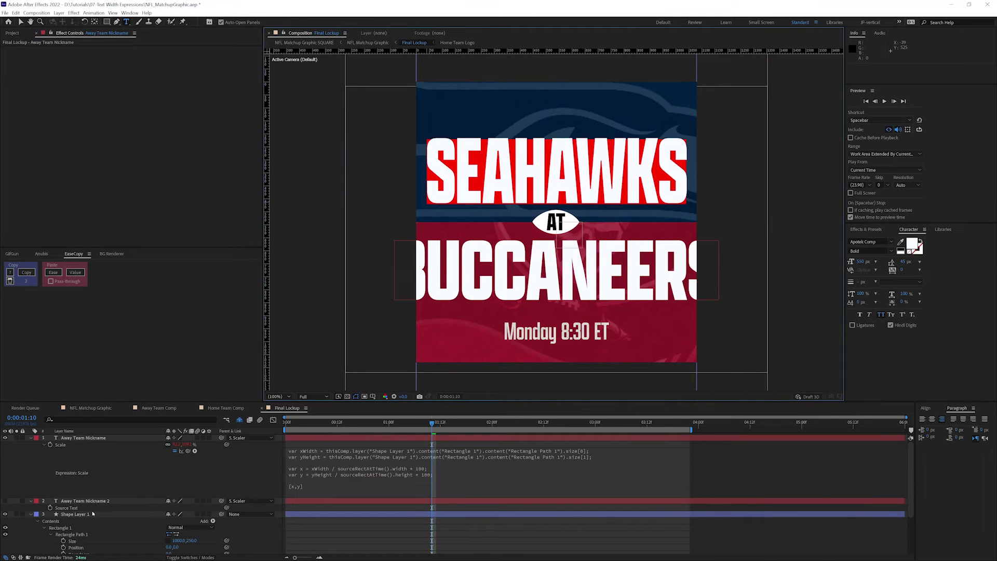
Step: Nudge the SEAHAWKS guide box (Shape Layer 1) up one pixel, checking at 200% zoom
{"action": "left_click", "coordinate": [73, 514]}
{"action": "key", "text": "v"}
{"action": "key", "text": "period"}
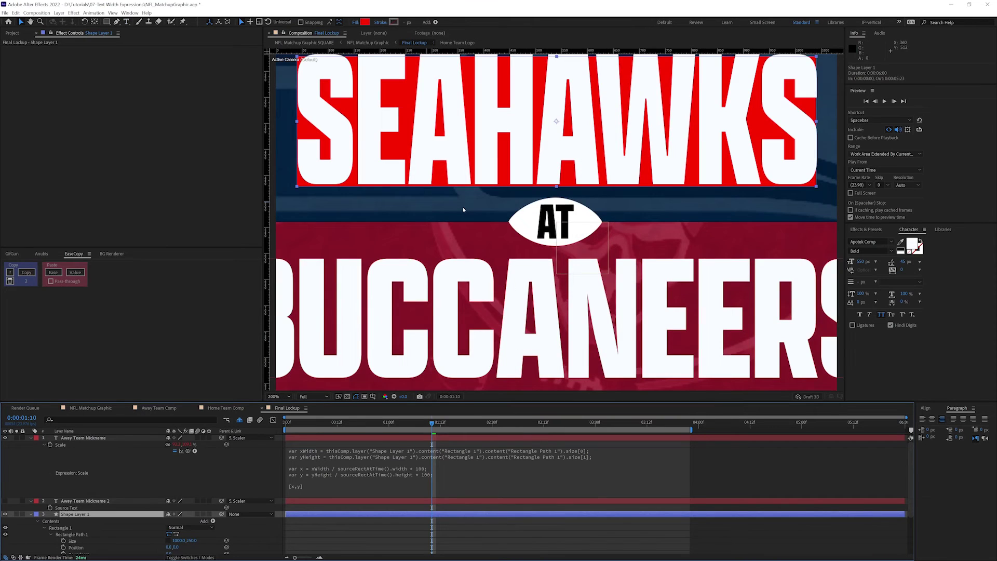
{"action": "key", "text": "Up"}
{"action": "key", "text": "Up"}
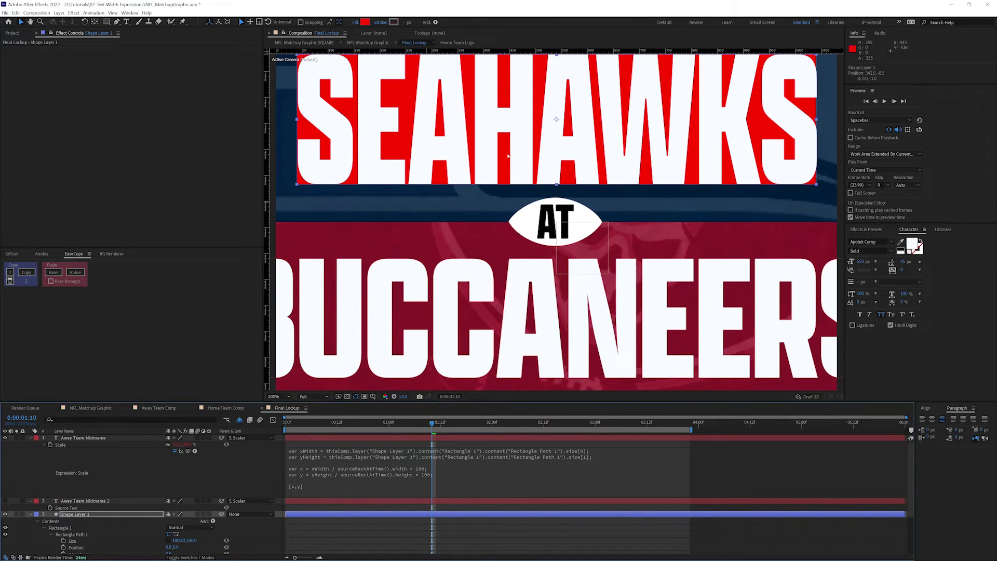
{"action": "key", "text": "comma"}
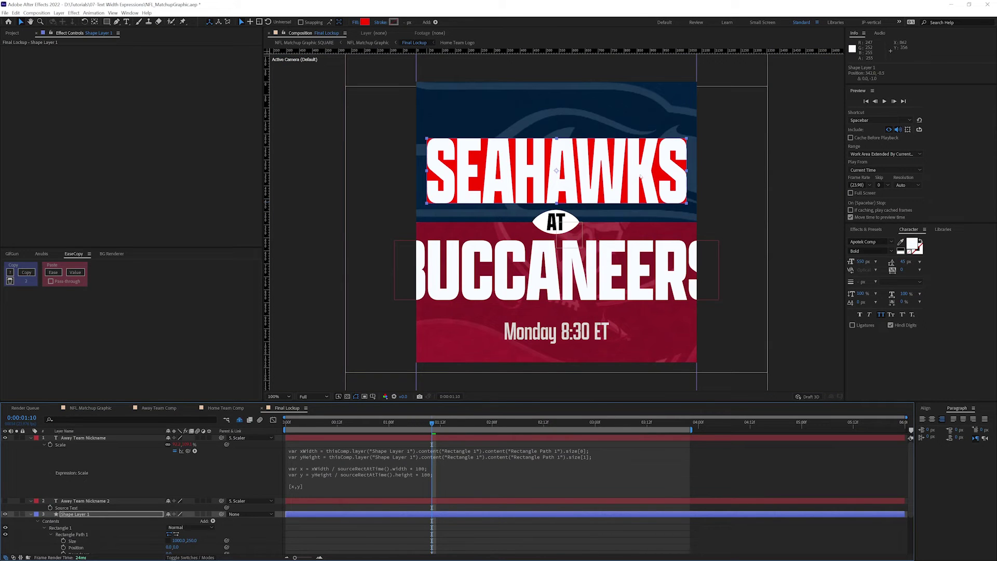
{"action": "key", "text": "period"}
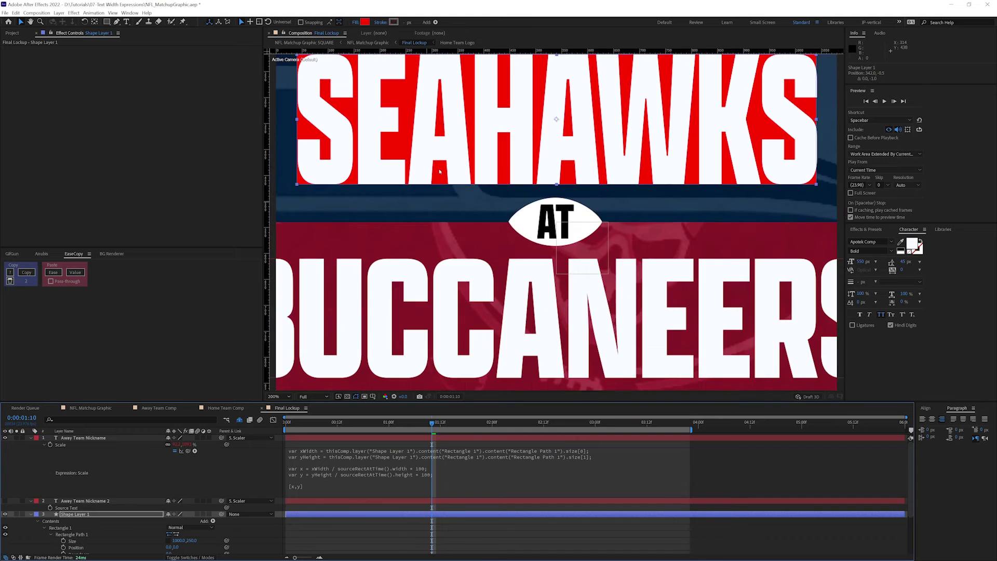
Step: Nudge the guide box slightly right, zoom out to check, and reopen the Scale expression
{"action": "key", "text": "Right"}
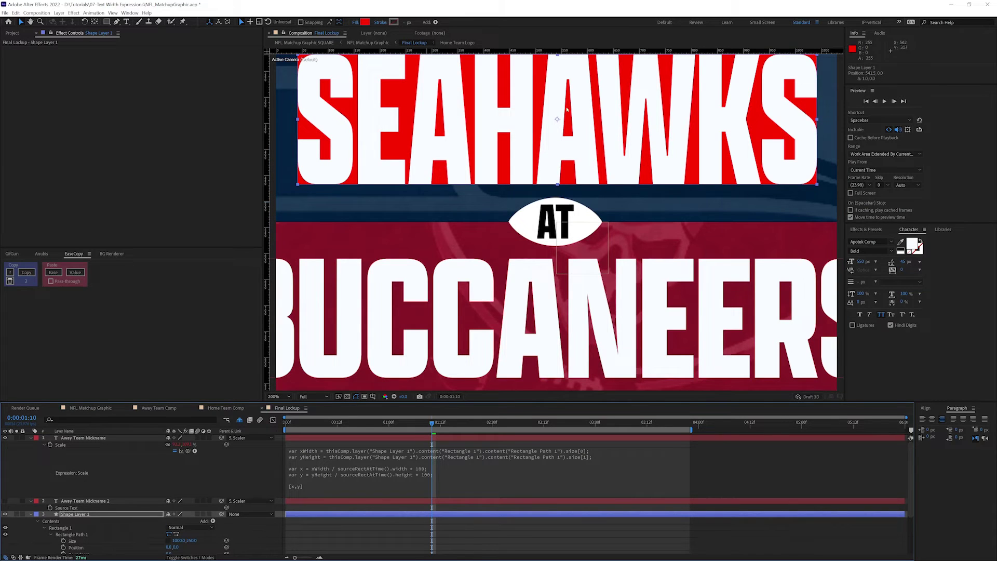
{"action": "key", "text": "comma"}
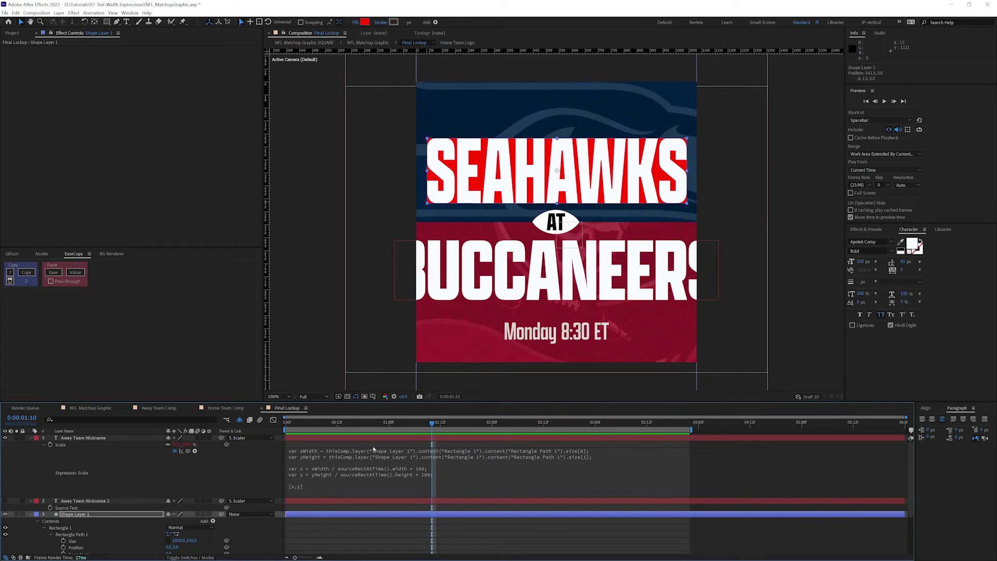
{"action": "left_click", "coordinate": [438, 478]}
Step: Add 'var minValue = Math.min(x,y);' as line 7 of the Scale expression
{"action": "left_click", "coordinate": [438, 476]}
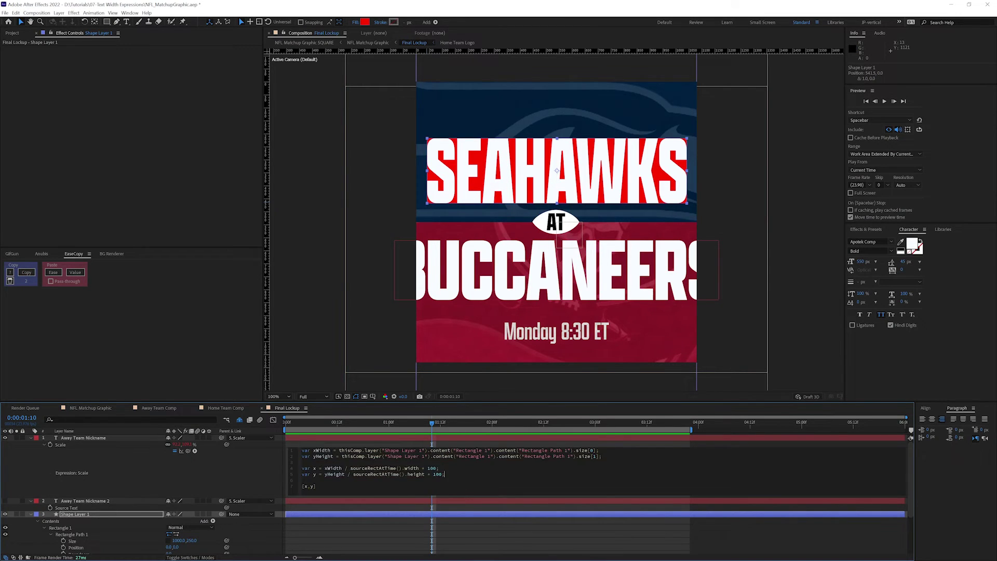
{"action": "key", "text": "Return"}
{"action": "key", "text": "Return"}
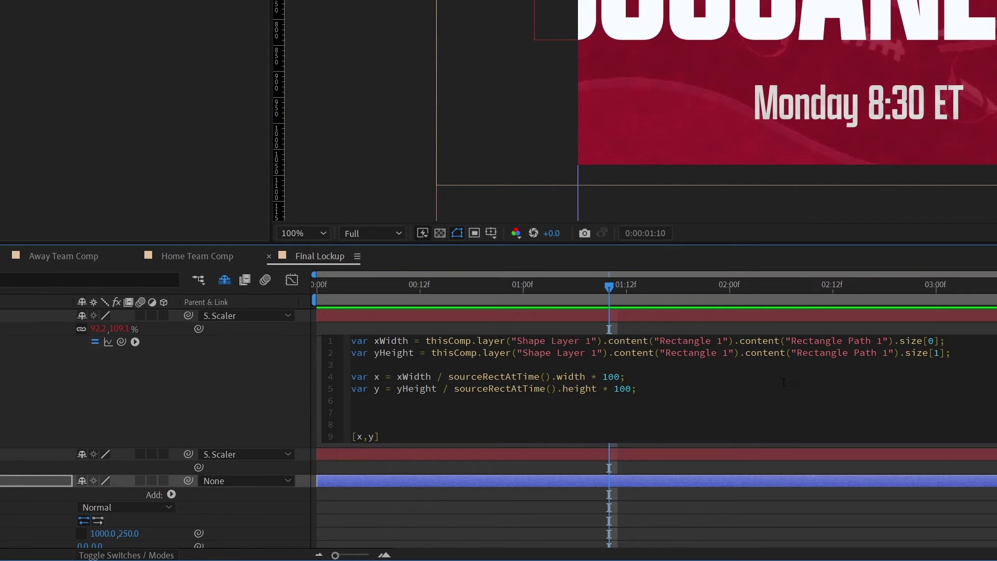
{"action": "type", "text": "var "}
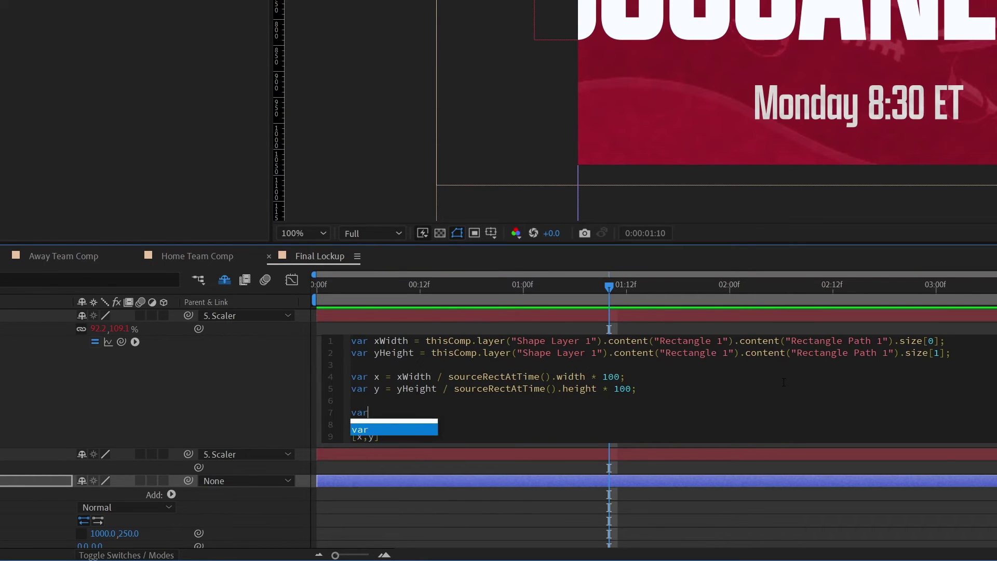
{"action": "type", "text": "m"}
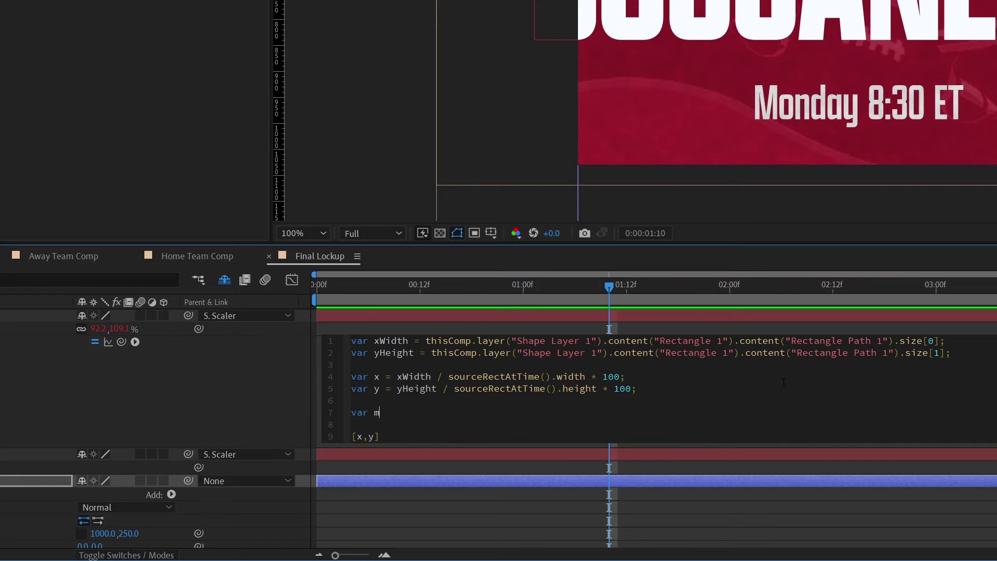
{"action": "type", "text": "inValue ="}
{"action": "left_click_drag", "start_coordinate": [397, 377], "coordinate": [440, 389]}
{"action": "left_click", "coordinate": [453, 411]}
{"action": "type", "text": "Math.min"}
{"action": "key", "text": "Return"}
{"action": "type", "text": "x,y"}
{"action": "key", "text": "End"}
{"action": "type", "text": ";"}
{"action": "double_click", "coordinate": [378, 412]}
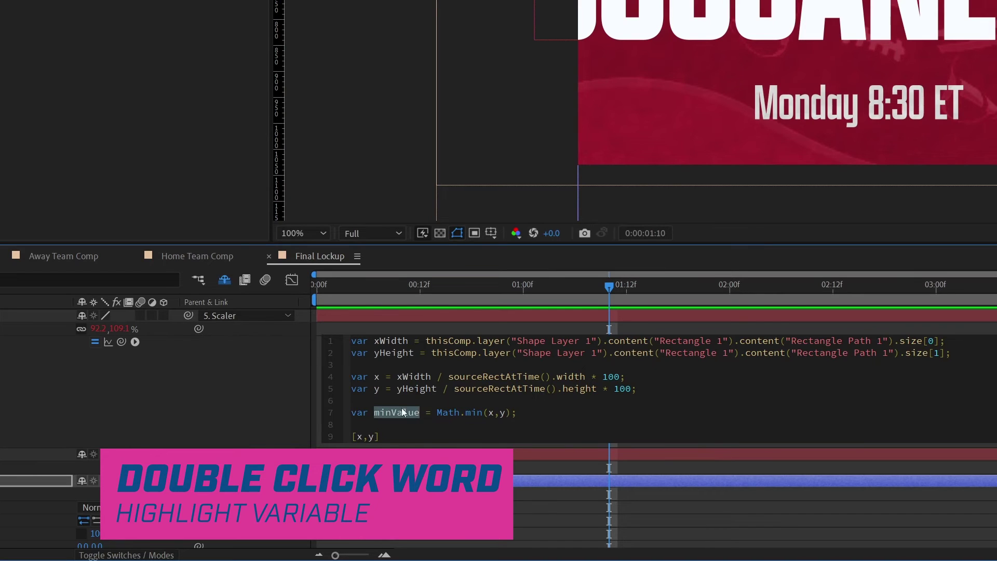
Step: Replace x and y in the result with minValue so the expression returns [minValue,minValue]
{"action": "key", "text": "ctrl+c"}
{"action": "double_click", "coordinate": [360, 436]}
{"action": "key", "text": "ctrl+v"}
{"action": "double_click", "coordinate": [411, 436]}
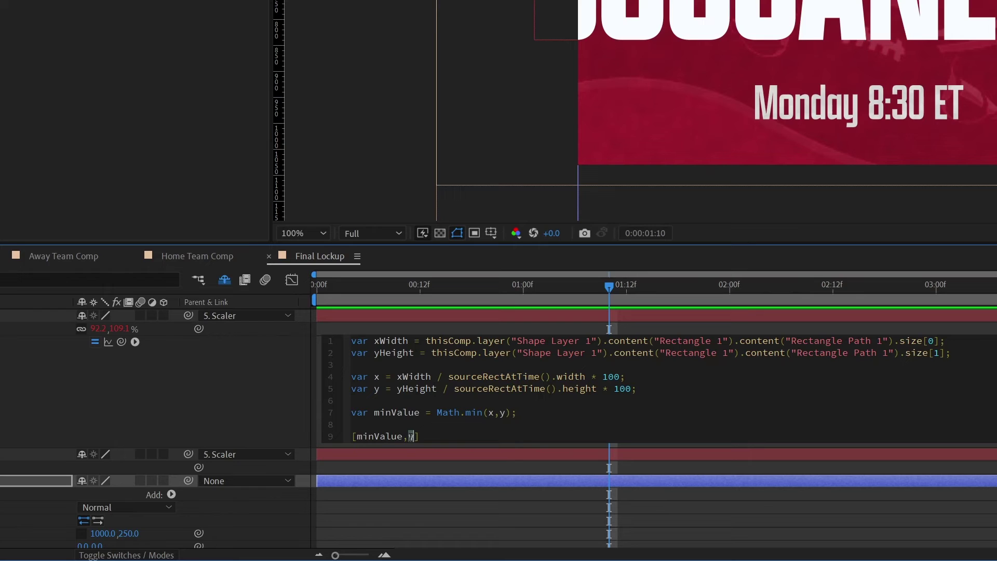
{"action": "key", "text": "ctrl+v"}
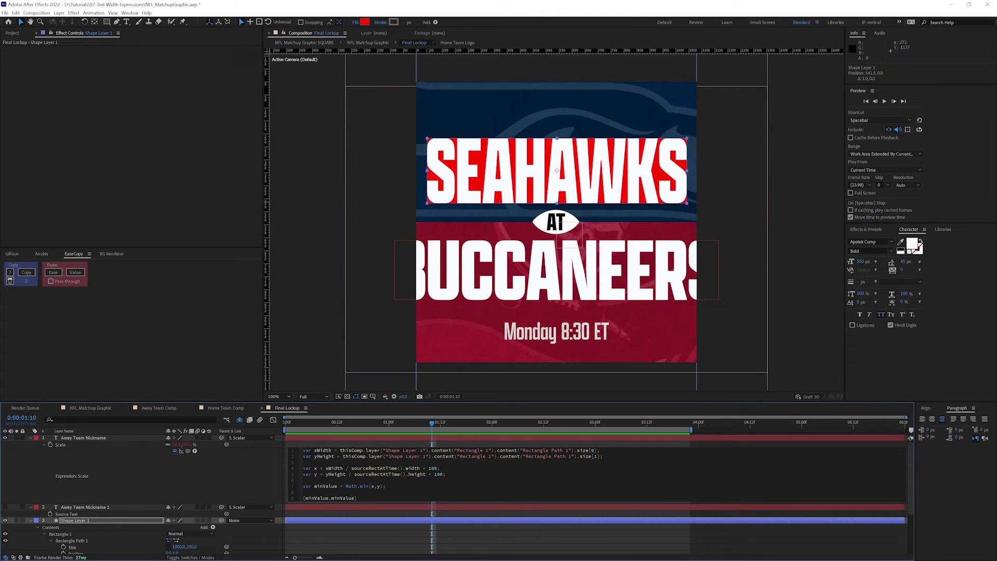
{"action": "left_click", "coordinate": [237, 476]}
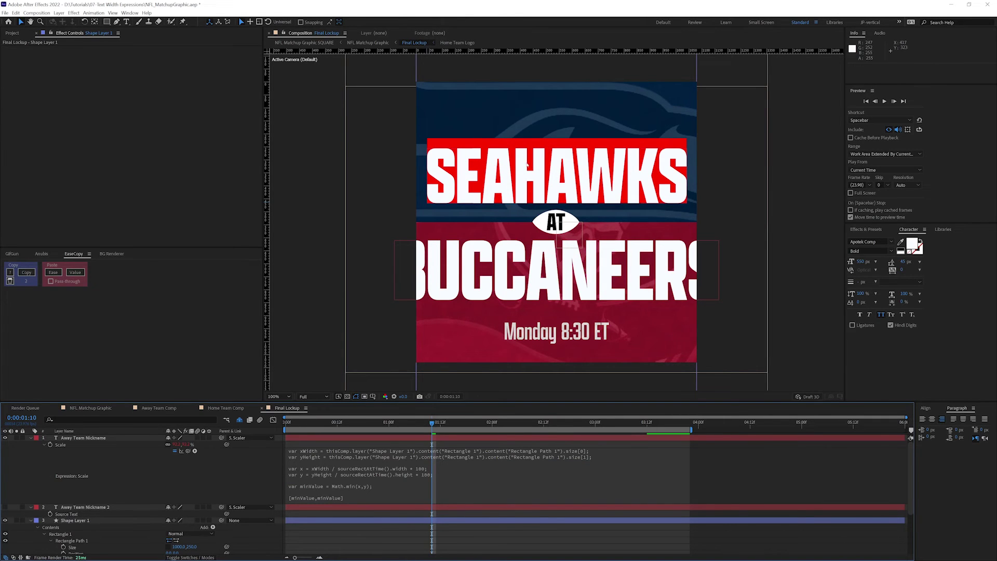
Step: Select the Away Team Nickname layer and bring up the CONTROLLER's team settings
{"action": "key", "text": "ctrl+t"}
{"action": "left_click", "coordinate": [511, 185]}
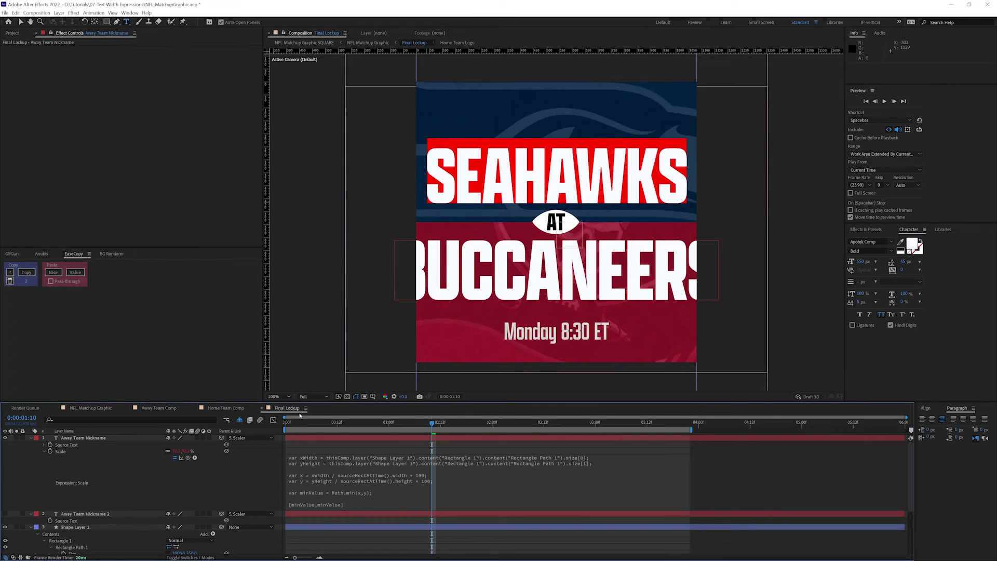
{"action": "left_click", "coordinate": [92, 409]}
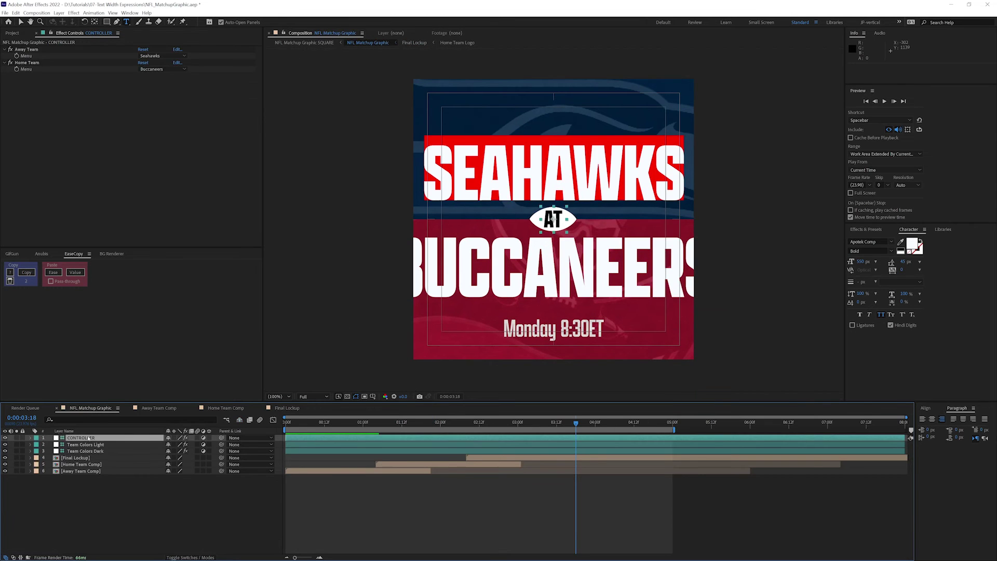
{"action": "left_click", "coordinate": [51, 33]}
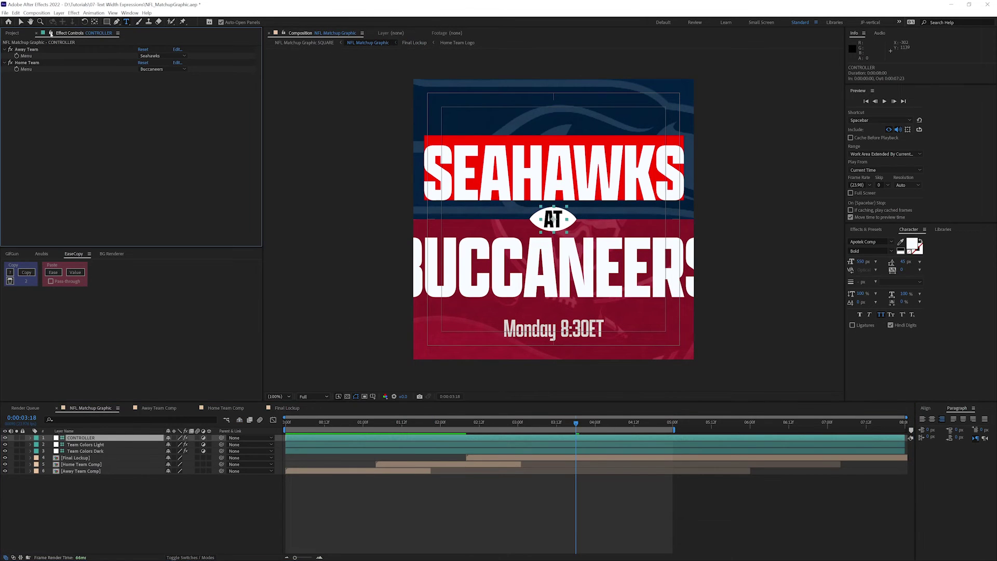
{"action": "left_click", "coordinate": [280, 409]}
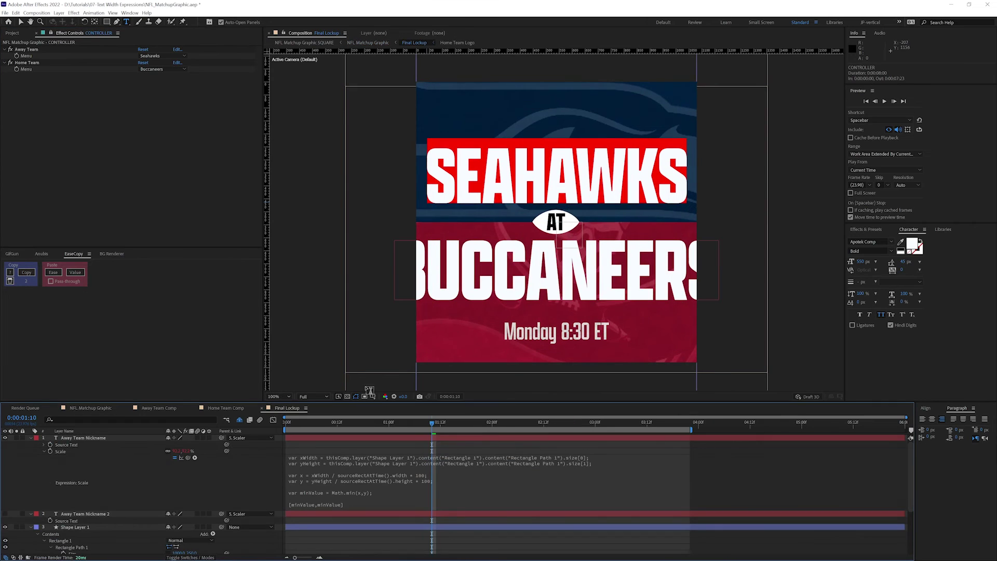
Step: Test the proportional scaling by setting the away team to Lions, then Jets
{"action": "left_click", "coordinate": [166, 56]}
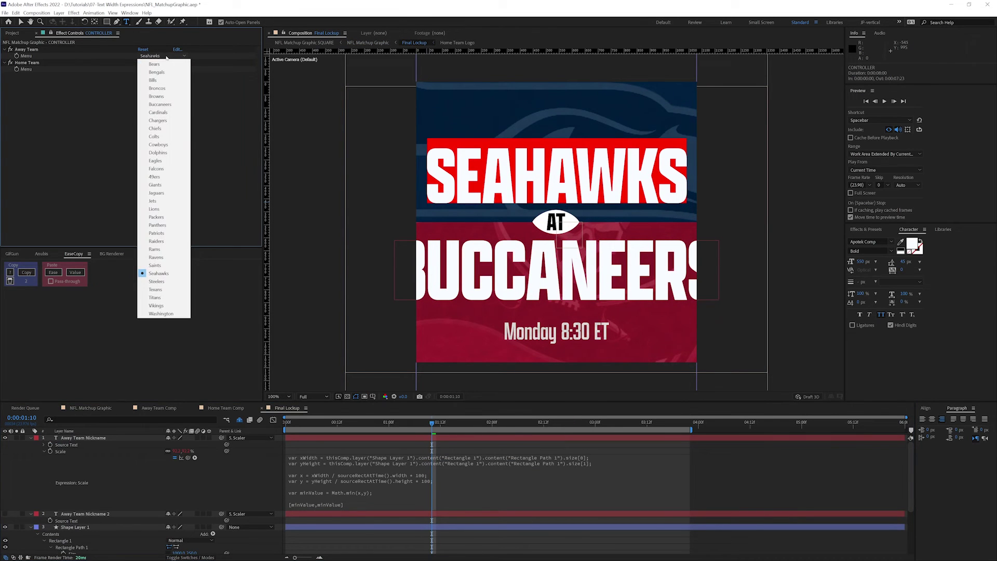
{"action": "left_click", "coordinate": [157, 209]}
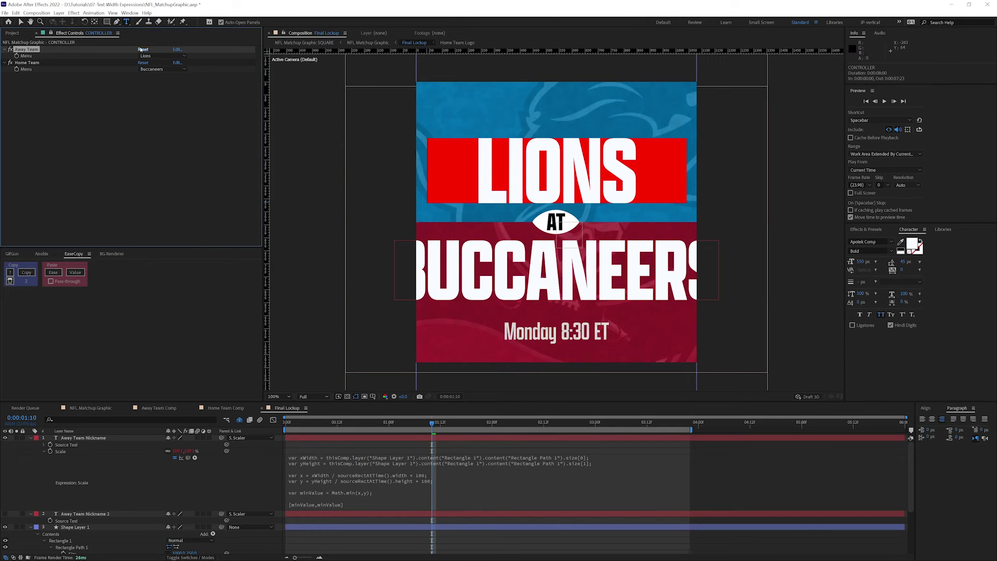
{"action": "left_click", "coordinate": [165, 56]}
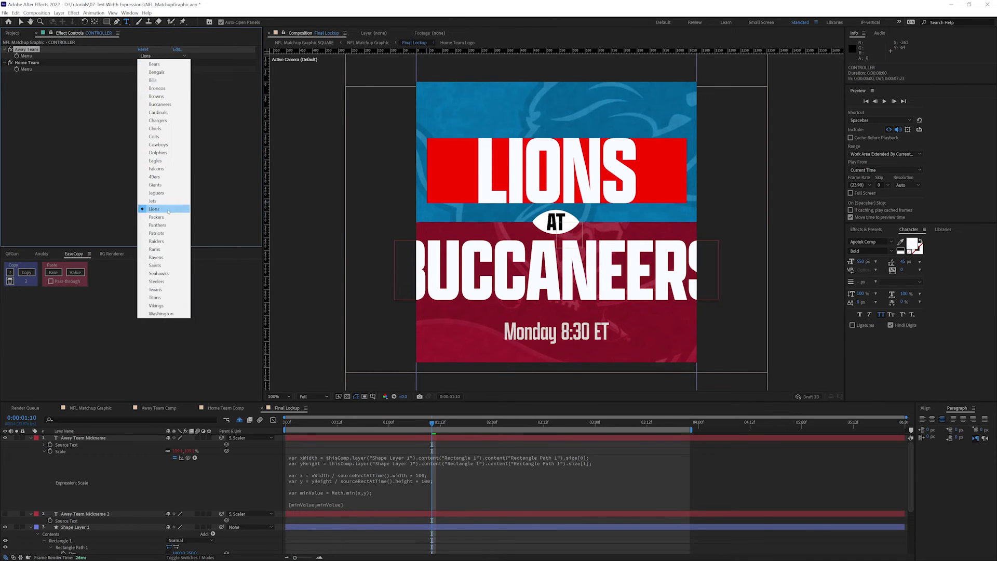
{"action": "left_click", "coordinate": [153, 201]}
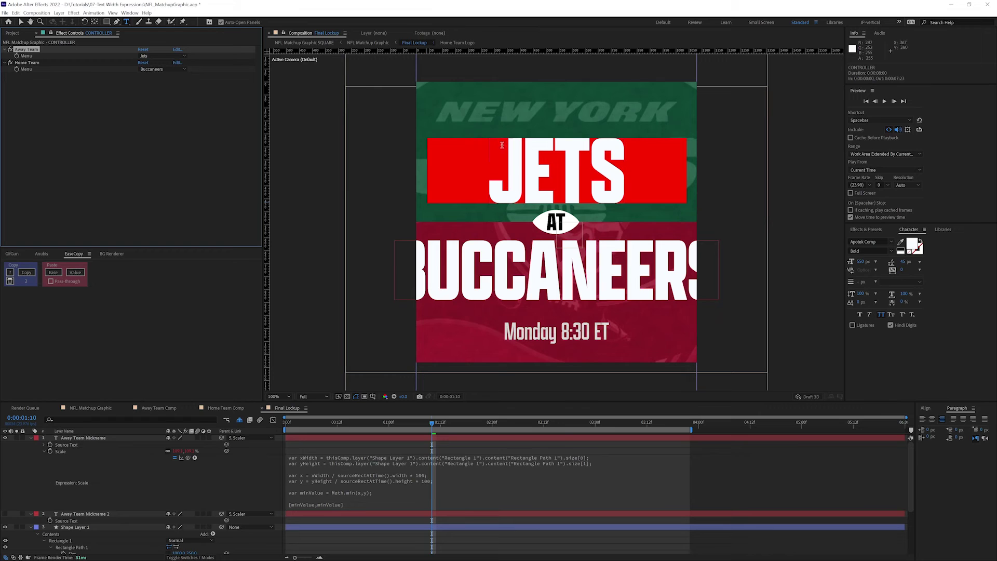
{"action": "scroll", "coordinate": [102, 510], "scroll_direction": "down", "scroll_amount": 2}
{"action": "scroll", "coordinate": [102, 510], "scroll_direction": "down", "scroll_amount": 2}
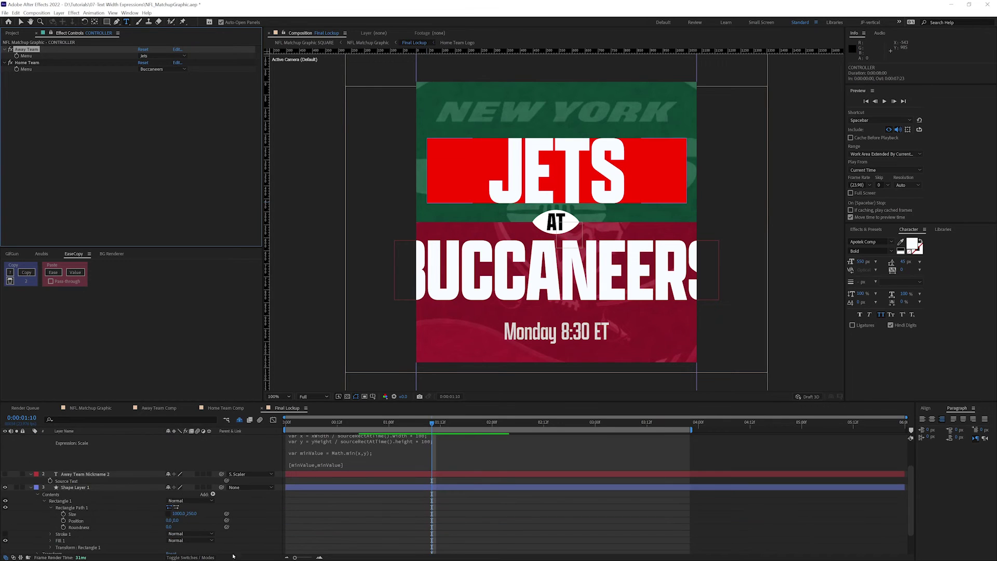
{"action": "left_click", "coordinate": [192, 514]}
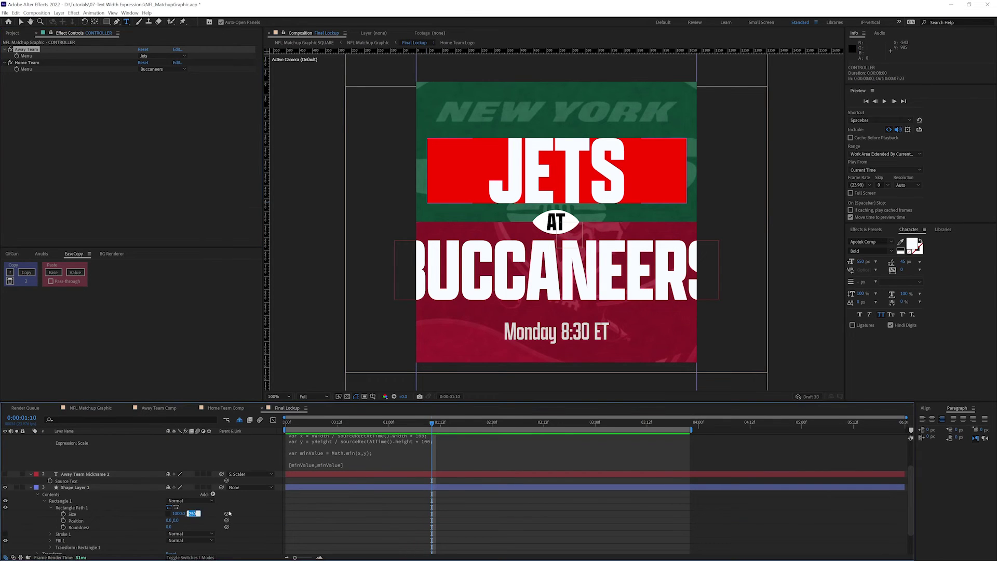
{"action": "type", "text": "2"}
{"action": "key", "text": "Return"}
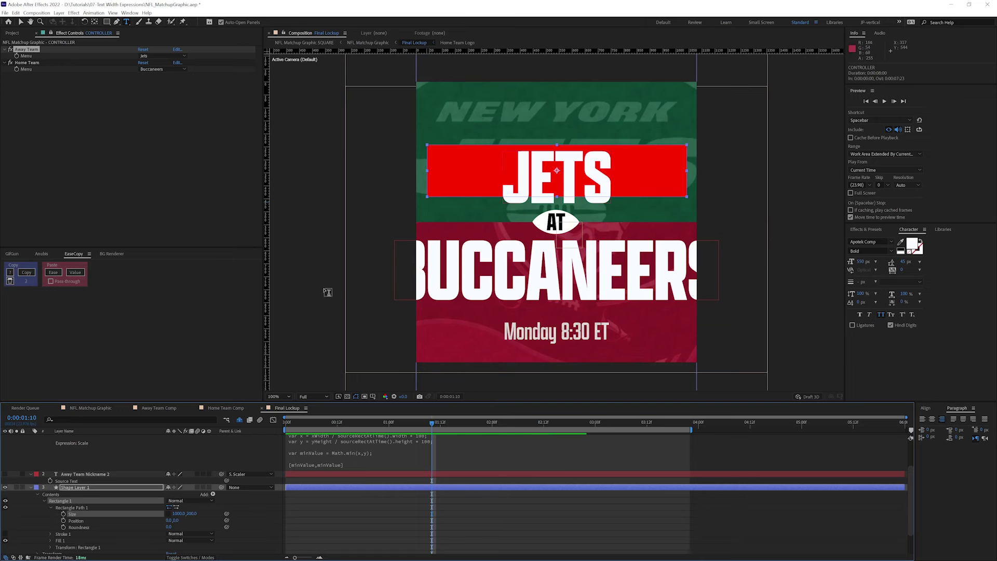
{"action": "left_click", "coordinate": [219, 504]}
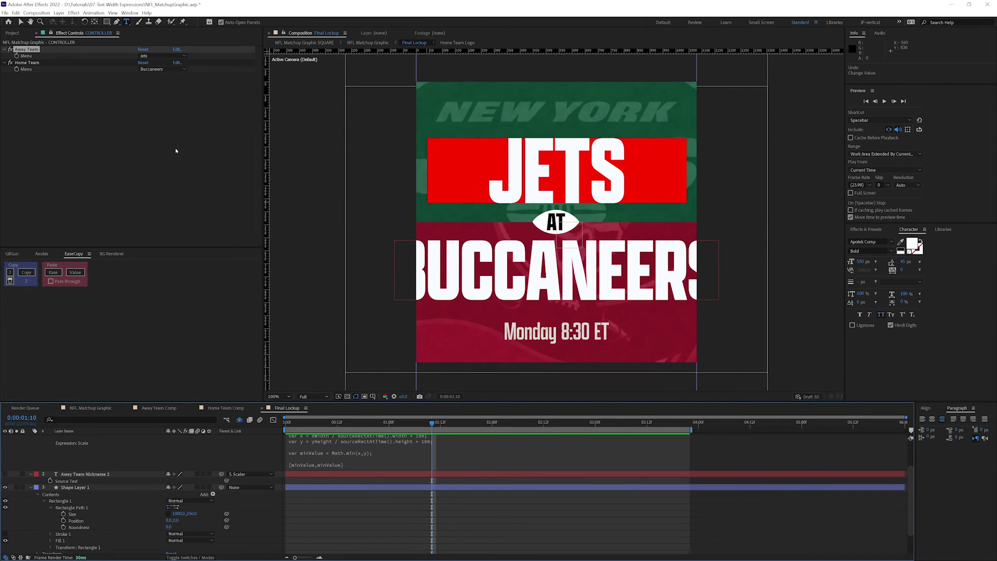
{"action": "left_click", "coordinate": [161, 56]}
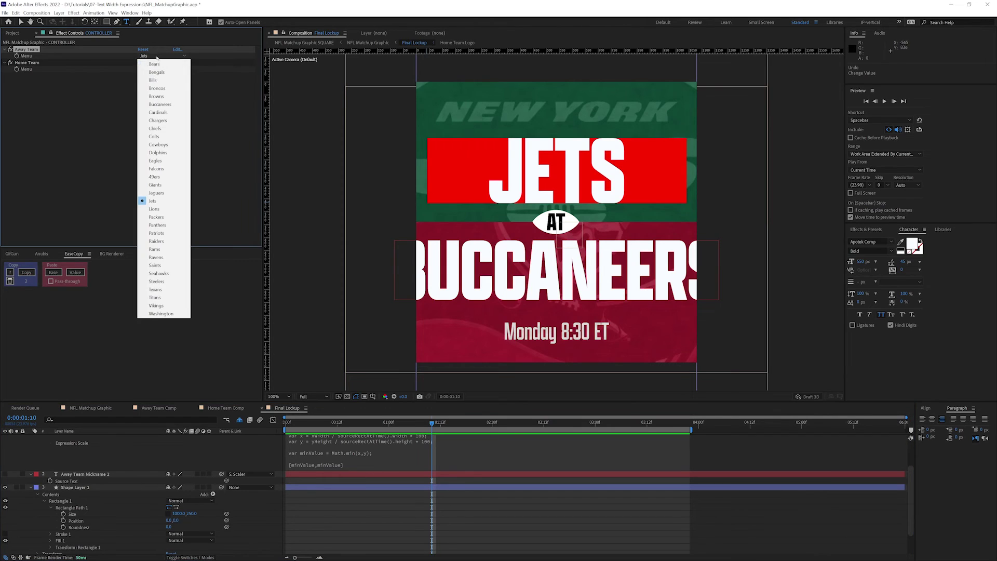
Step: Set the away team back to Seahawks and copy only the nickname's Scale expression
{"action": "left_click", "coordinate": [158, 273]}
{"action": "scroll", "coordinate": [27, 439], "scroll_direction": "up", "scroll_amount": 2}
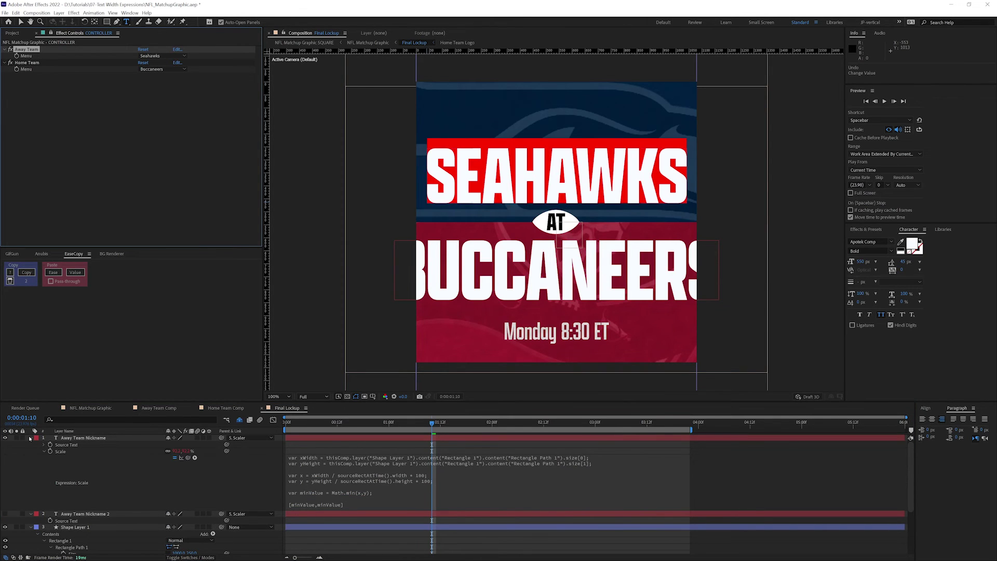
{"action": "right_click", "coordinate": [61, 451]}
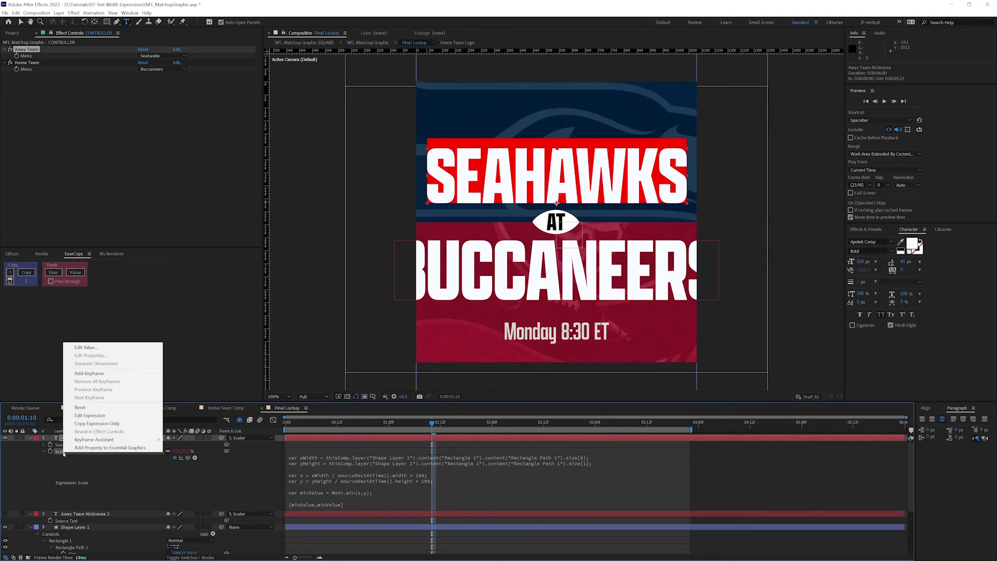
{"action": "left_click", "coordinate": [96, 424]}
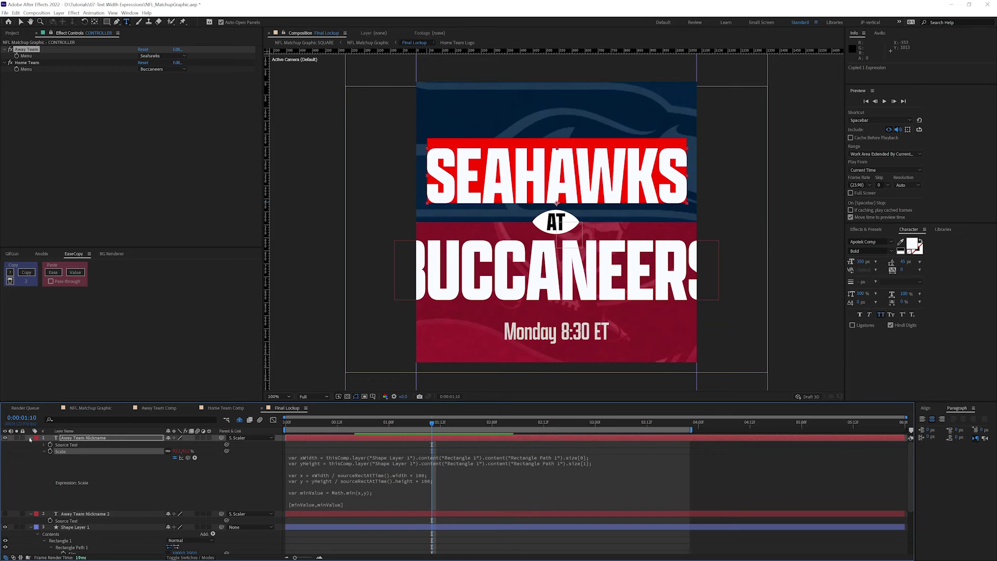
Step: Move Away Team Nickname below the Scaler, hide the red guide, and paste the expression onto Home Team Nickname
{"action": "left_click", "coordinate": [30, 438]}
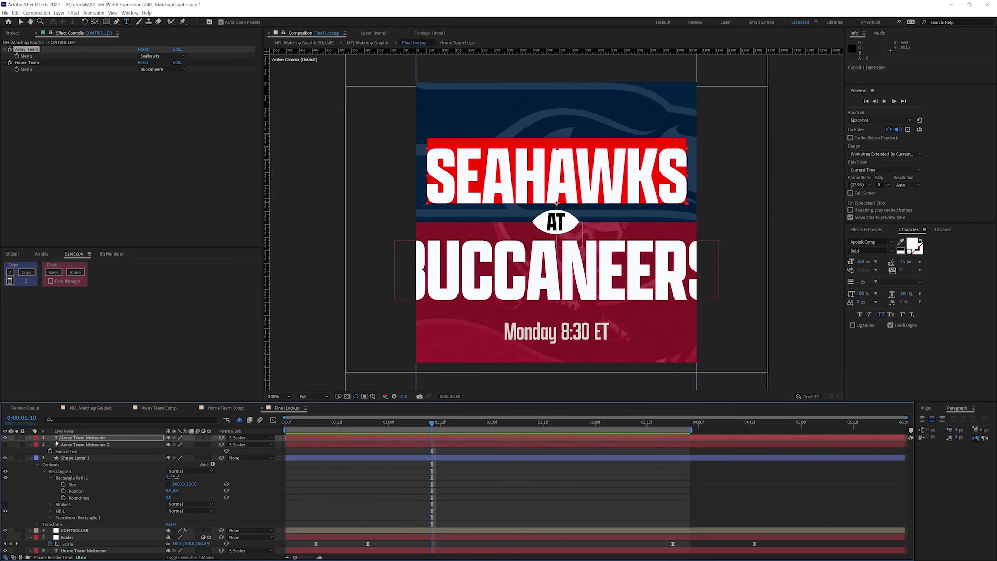
{"action": "left_click_drag", "start_coordinate": [116, 441], "coordinate": [115, 549]}
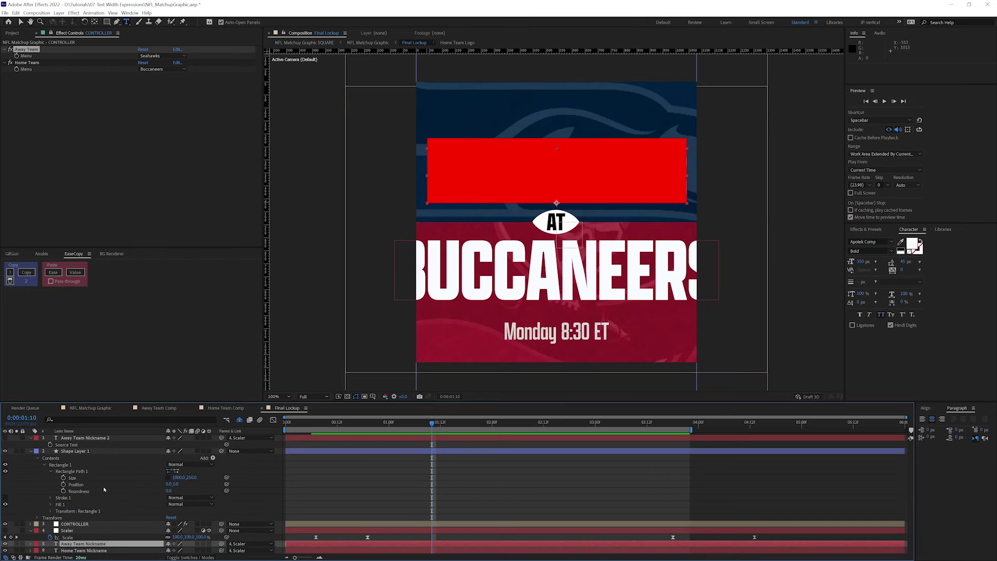
{"action": "left_click", "coordinate": [5, 451]}
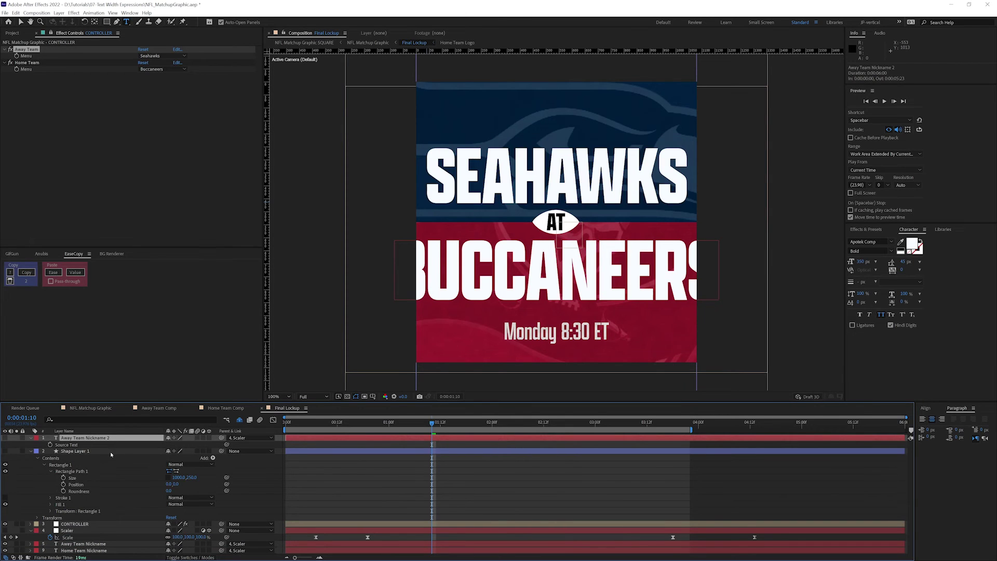
{"action": "left_click", "coordinate": [85, 551]}
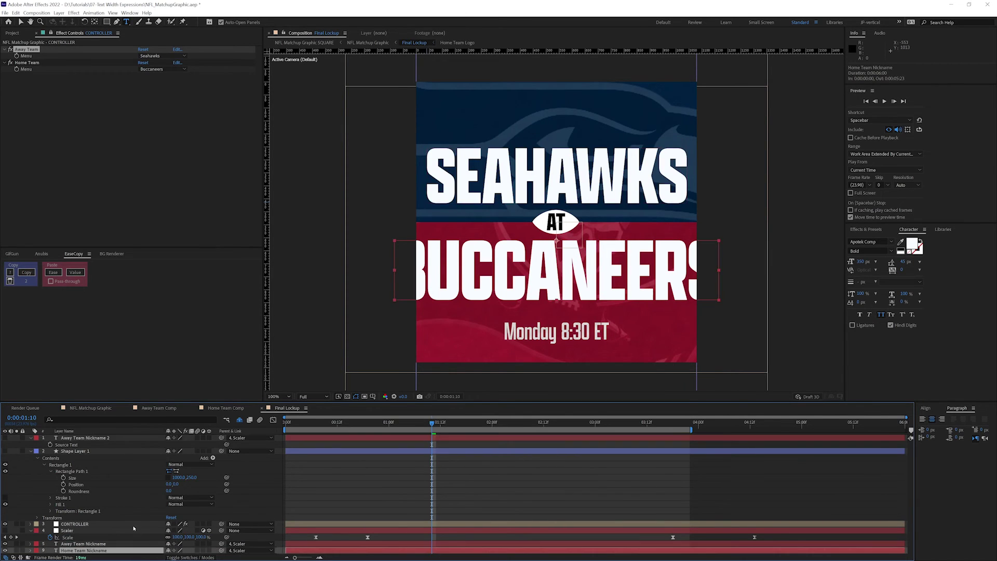
{"action": "key", "text": "ctrl+v"}
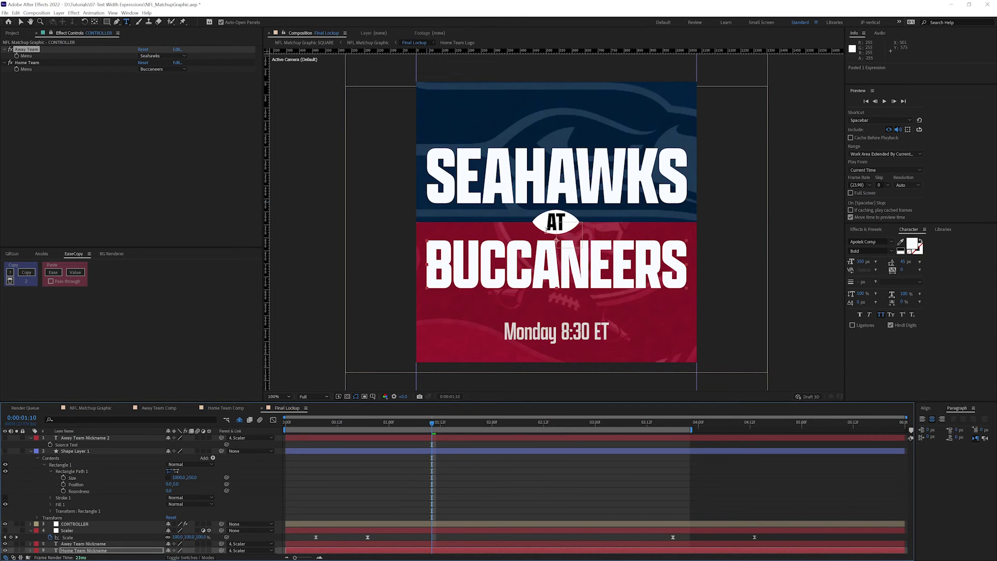
Step: Zoom to 200% on Away Team Nickname and drag its anchor point upward with Pan Behind (Y)
{"action": "left_click", "coordinate": [31, 451]}
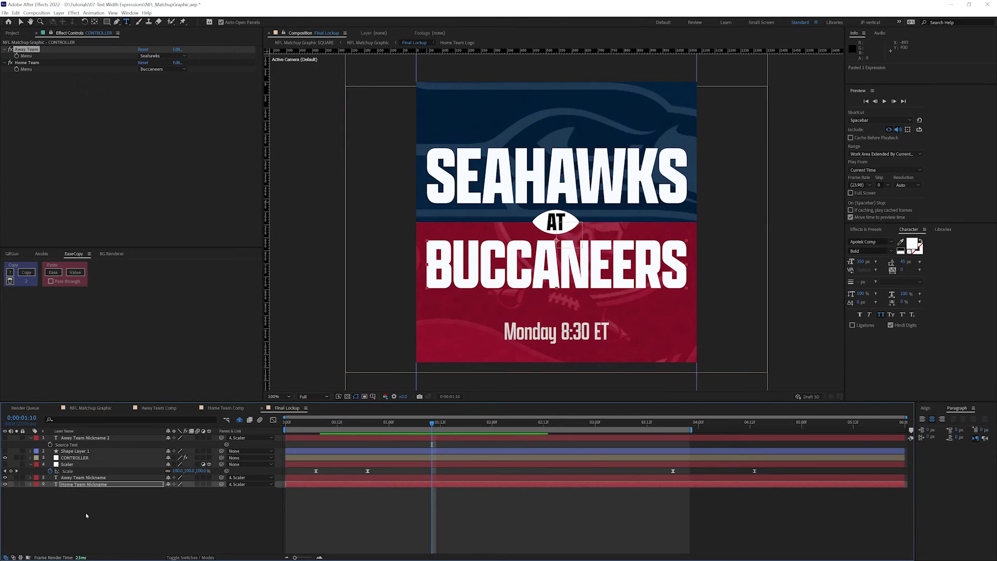
{"action": "left_click", "coordinate": [111, 524]}
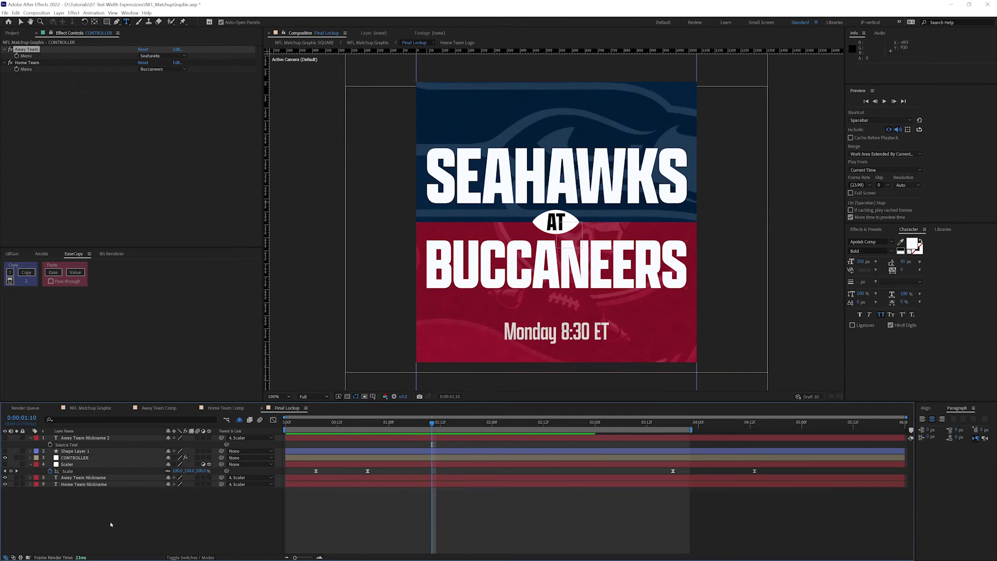
{"action": "left_click", "coordinate": [73, 478]}
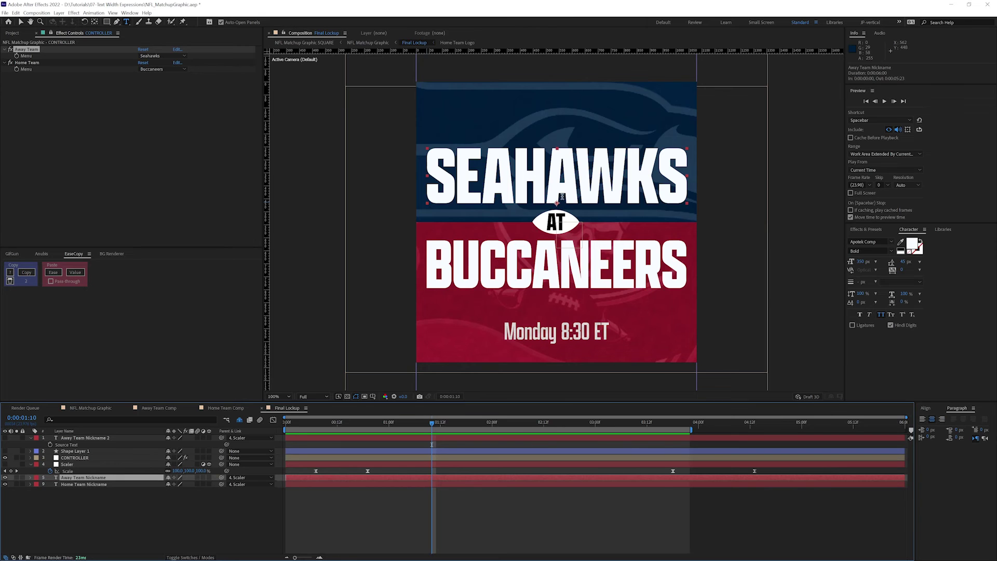
{"action": "key", "text": "period"}
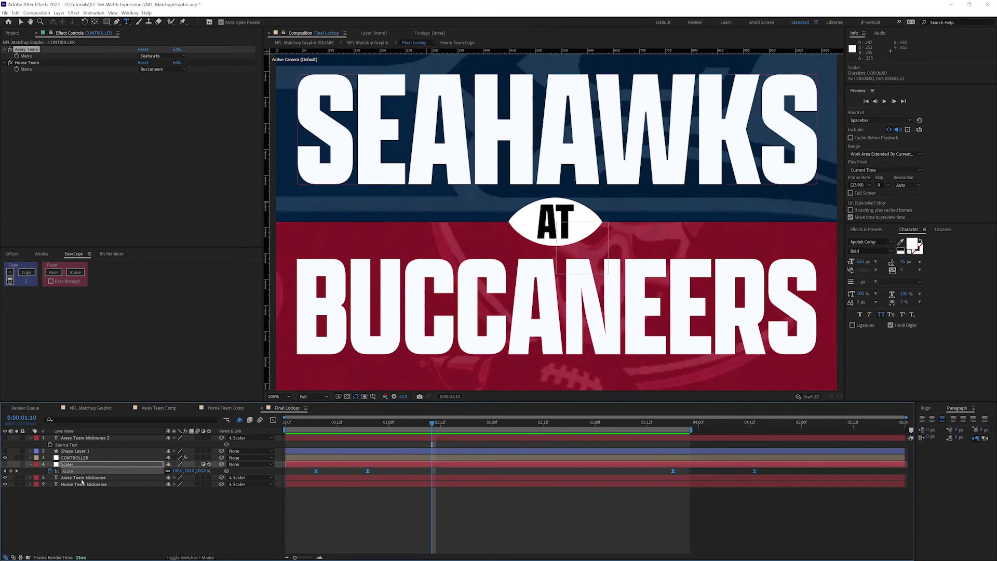
{"action": "key", "text": "v"}
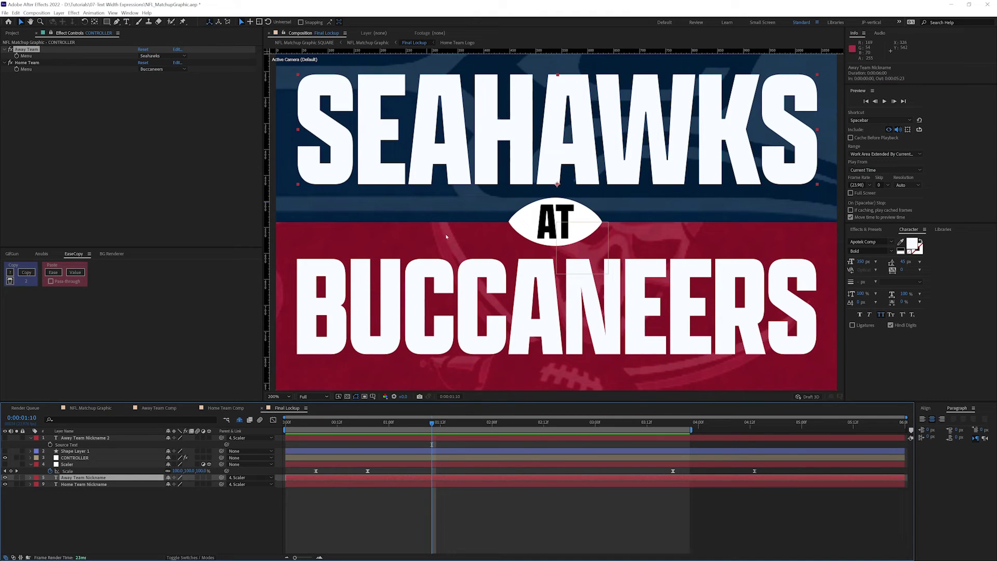
{"action": "key", "text": "y"}
{"action": "left_click_drag", "start_coordinate": [557, 184], "coordinate": [556, 167]}
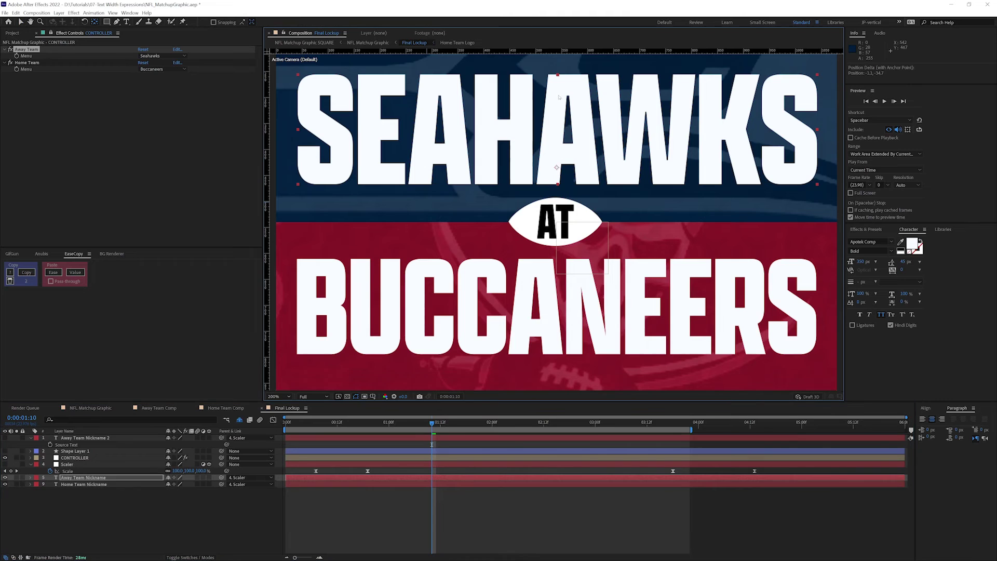
Step: Try the anchor with Lions as away team, undo, then move the SEAHAWKS anchor to bottom centre
{"action": "left_click_drag", "start_coordinate": [558, 97], "coordinate": [530, 74]}
{"action": "left_click", "coordinate": [161, 56]}
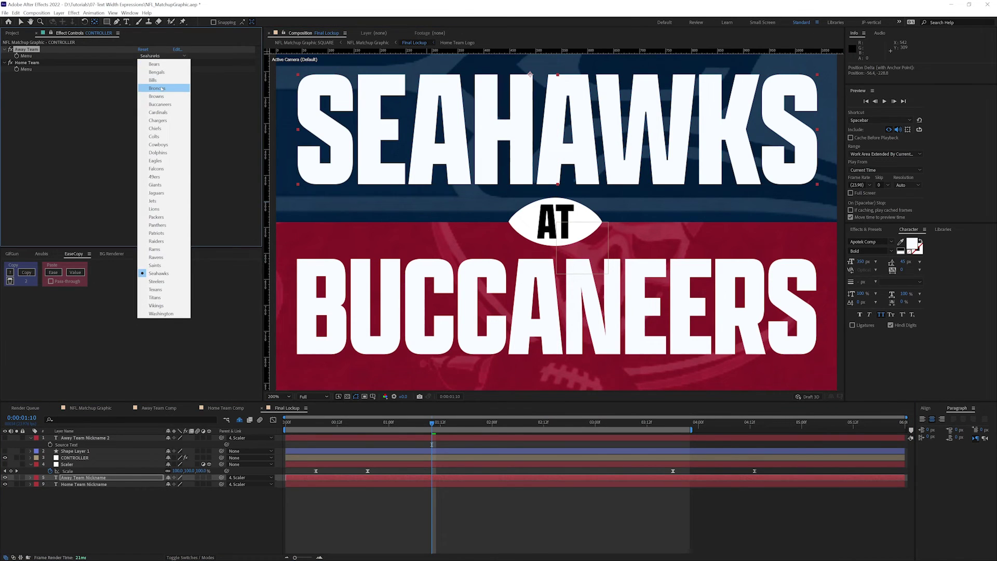
{"action": "left_click", "coordinate": [157, 209]}
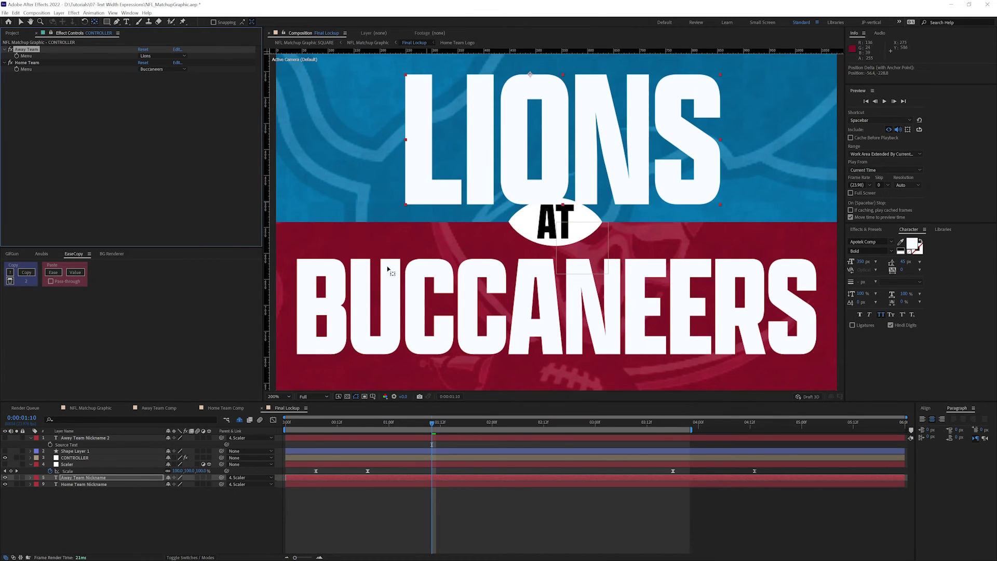
{"action": "key", "text": "ctrl+z"}
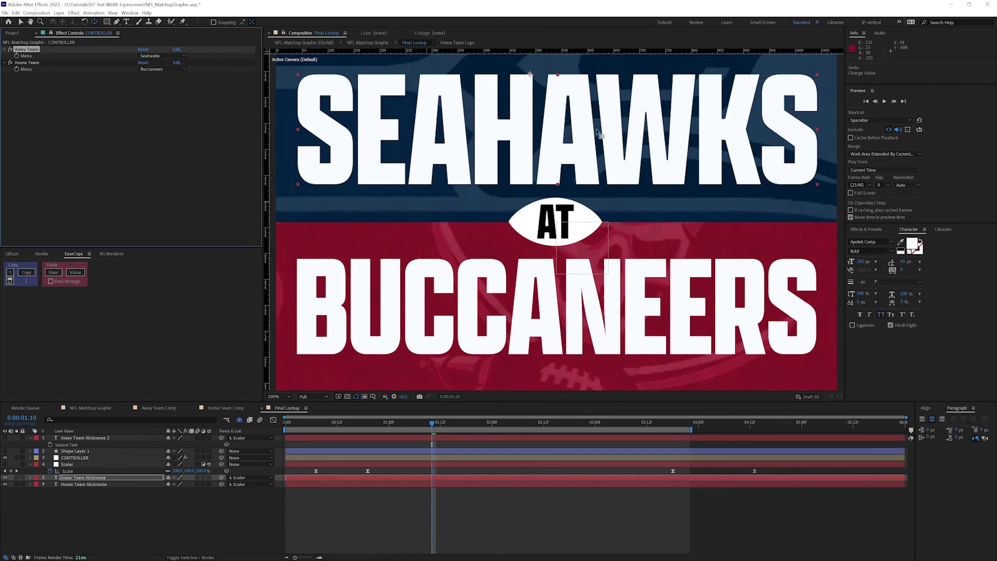
{"action": "left_click_drag", "start_coordinate": [529, 74], "coordinate": [558, 186]}
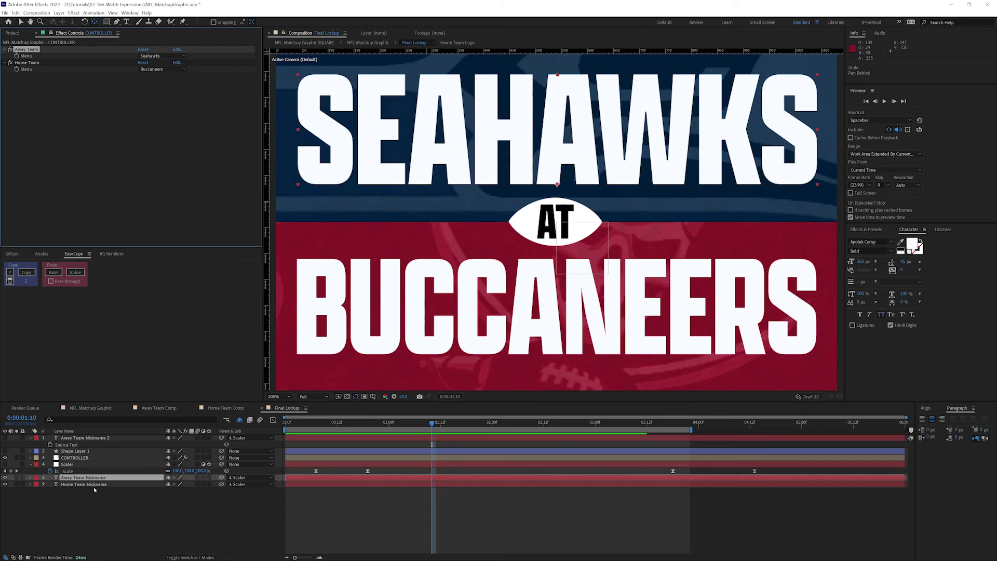
{"action": "key", "text": "ctrl+Down"}
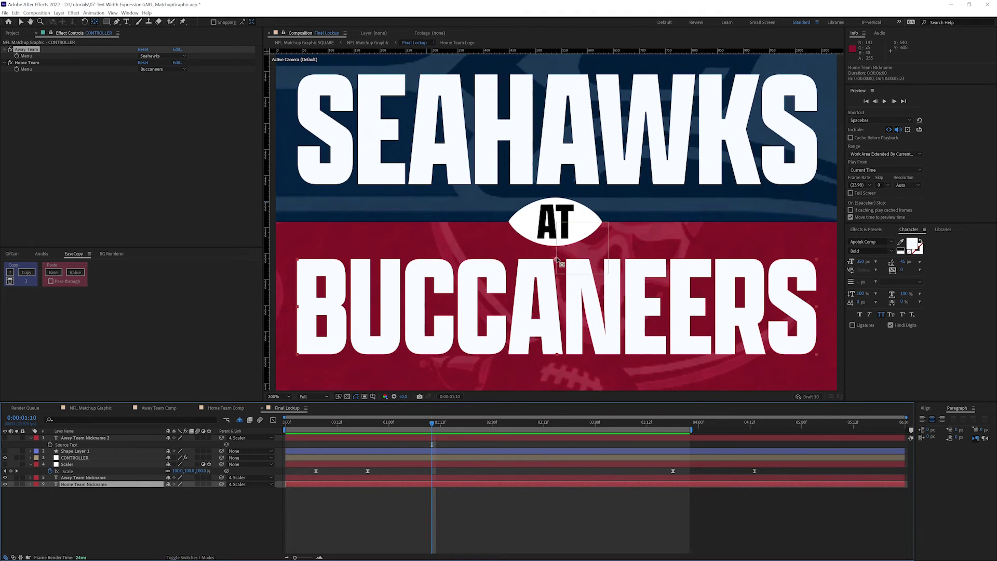
Step: Return to the Selection tool once the BUCCANEERS anchor point sits at its top centre
{"action": "key", "text": "v"}
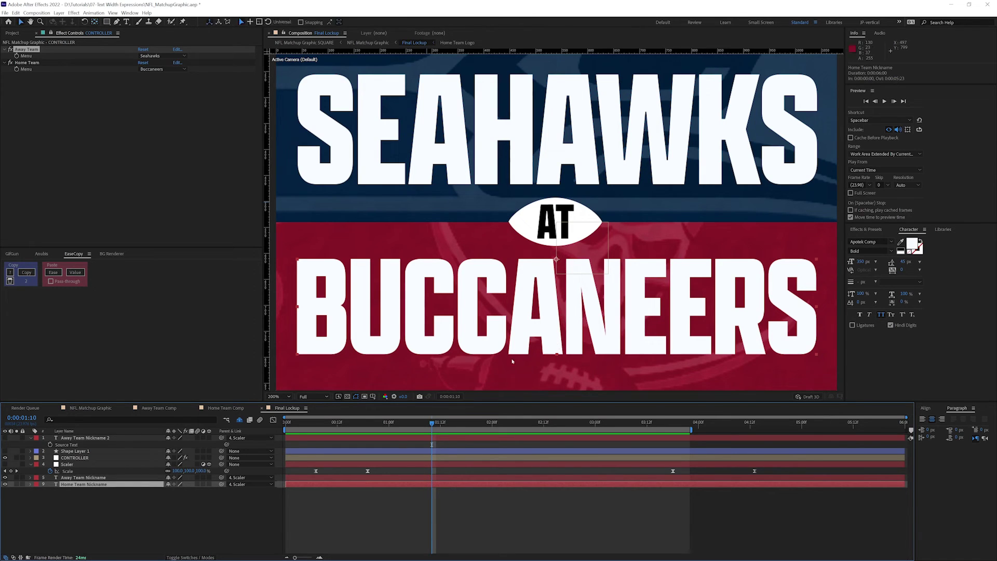
Step: Test the home team as Lions, scrub the matchup graphic, and open Home Team Comp
{"action": "left_click", "coordinate": [162, 69]}
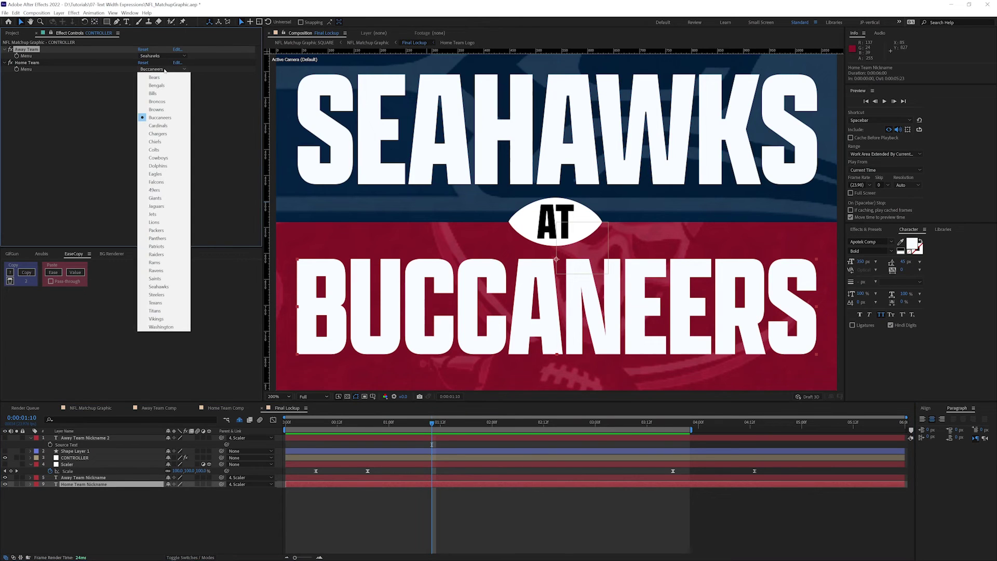
{"action": "left_click", "coordinate": [154, 222]}
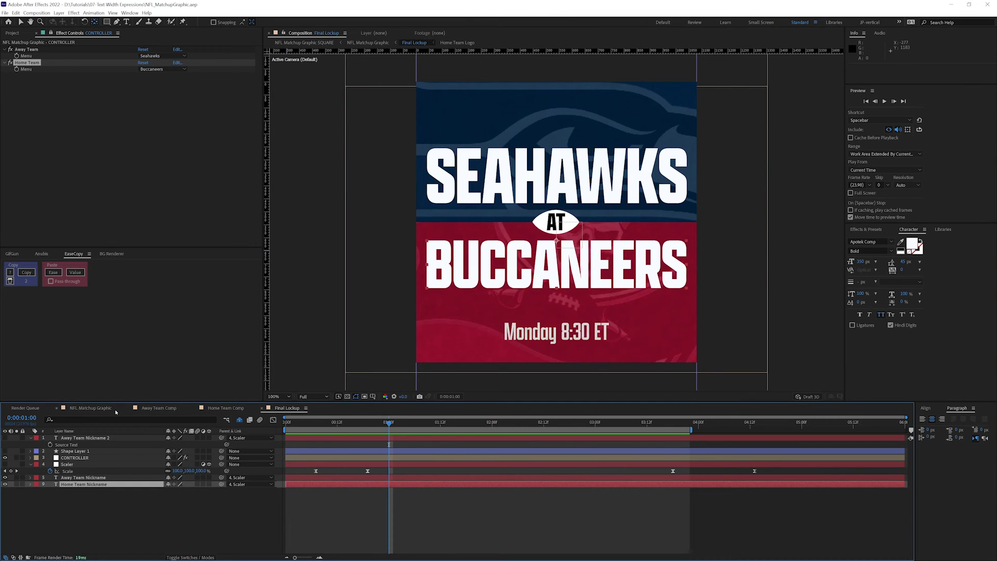
{"action": "left_click", "coordinate": [88, 408]}
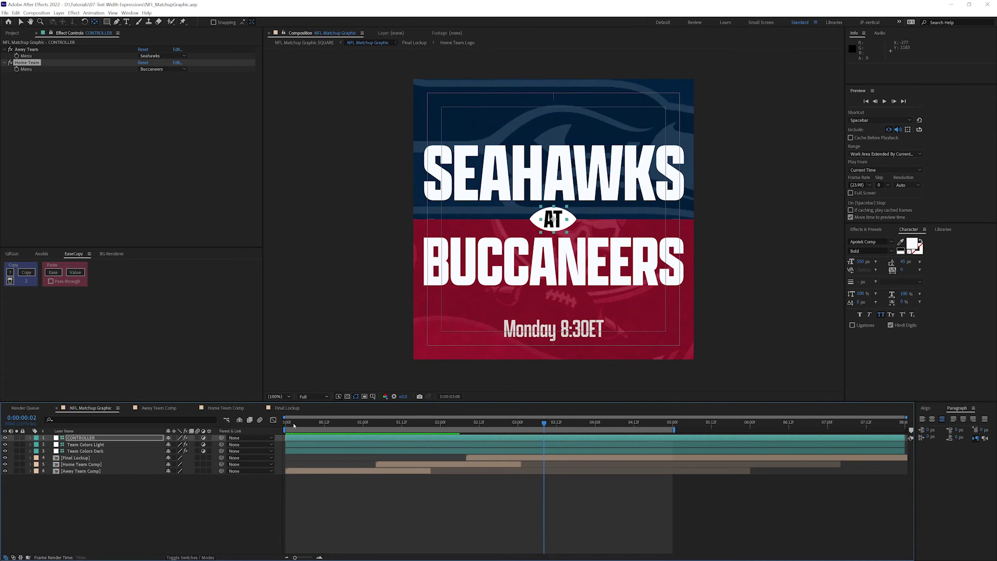
{"action": "left_click_drag", "start_coordinate": [292, 422], "coordinate": [431, 428]}
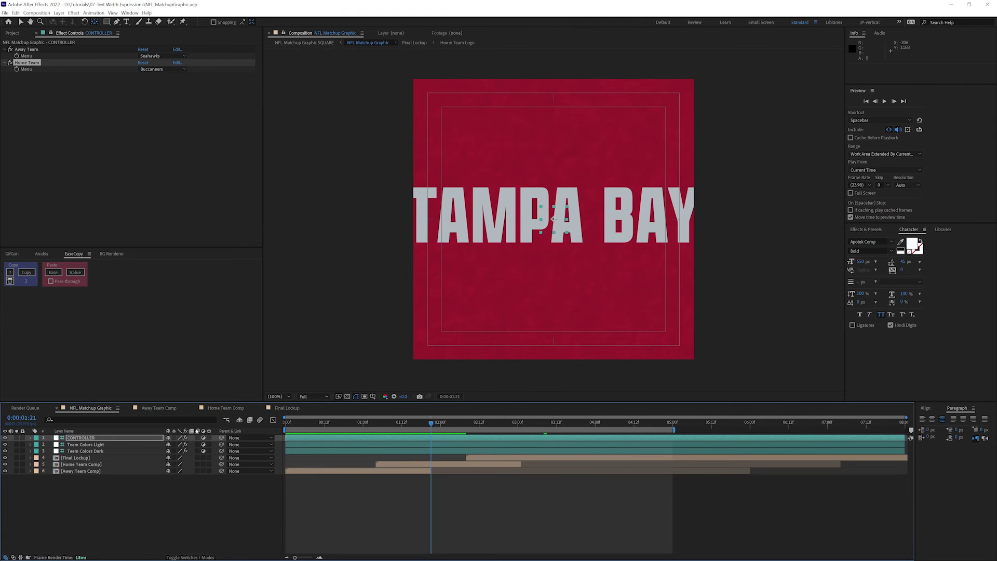
{"action": "left_click", "coordinate": [217, 408]}
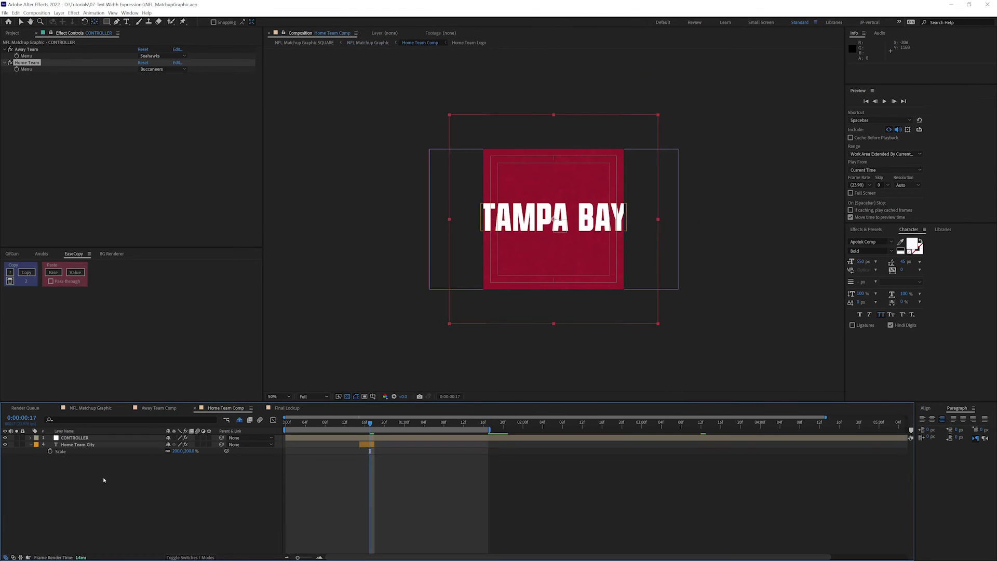
Step: Paste the scaling expression onto the Home Team City layer
{"action": "left_click", "coordinate": [83, 446]}
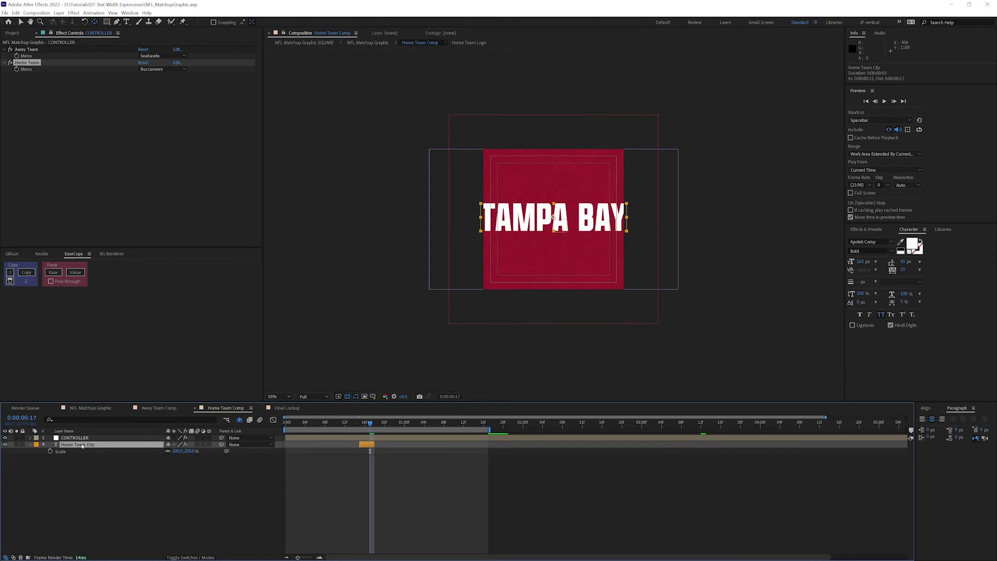
{"action": "right_click", "coordinate": [82, 445]}
{"action": "left_click", "coordinate": [92, 447]}
{"action": "key", "text": "ctrl+v"}
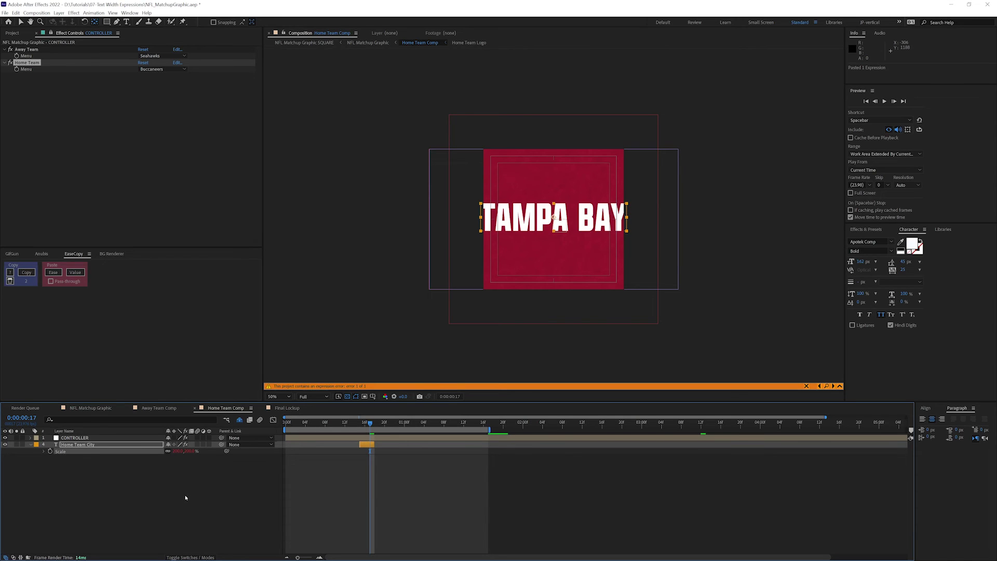
Step: Copy Shape Layer 1 from Final Lockup and paste it into Home Team Comp
{"action": "left_click", "coordinate": [281, 409]}
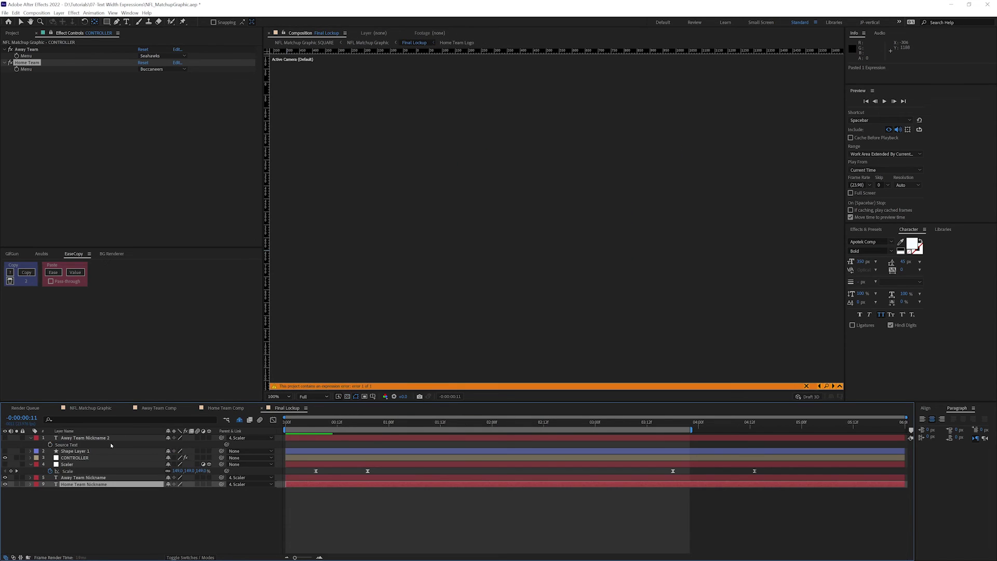
{"action": "left_click", "coordinate": [72, 451]}
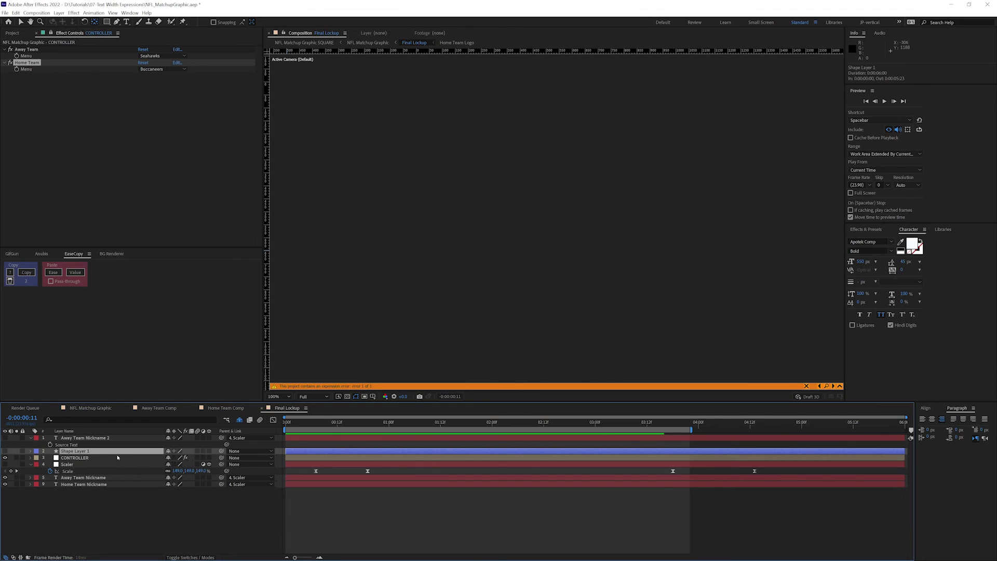
{"action": "key", "text": "ctrl+c"}
{"action": "left_click", "coordinate": [222, 408]}
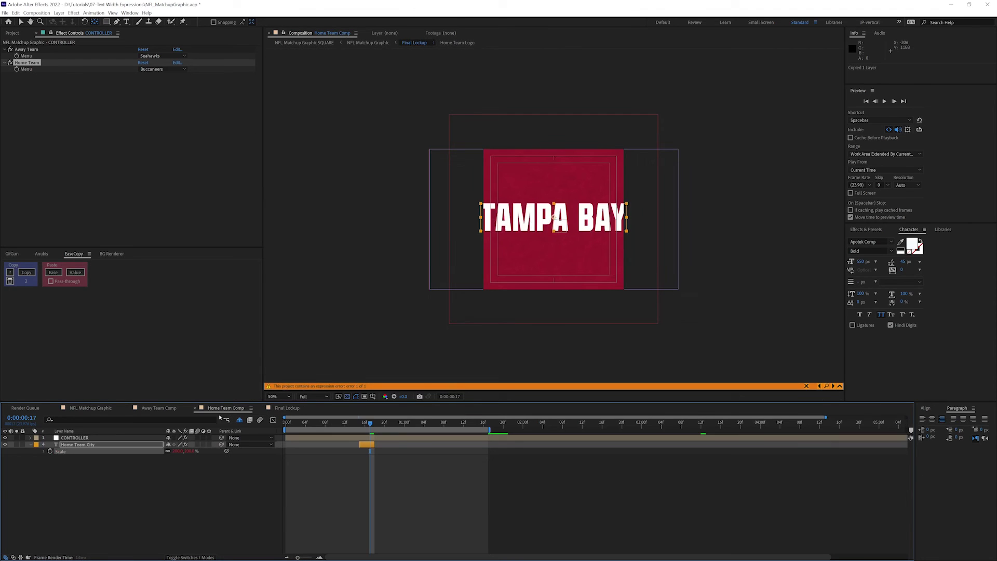
{"action": "left_click", "coordinate": [101, 521]}
{"action": "key", "text": "ctrl+v"}
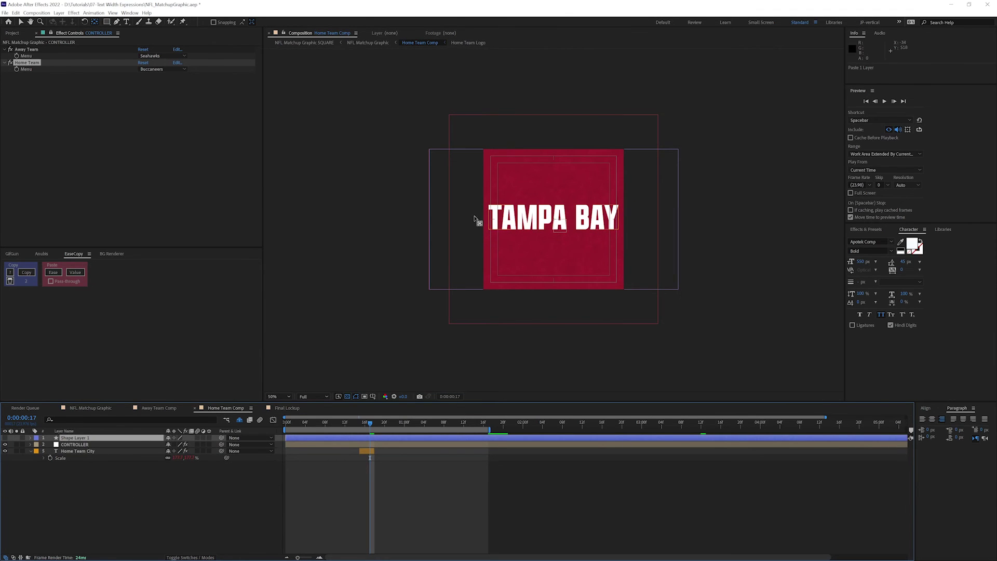
{"action": "key", "text": "v"}
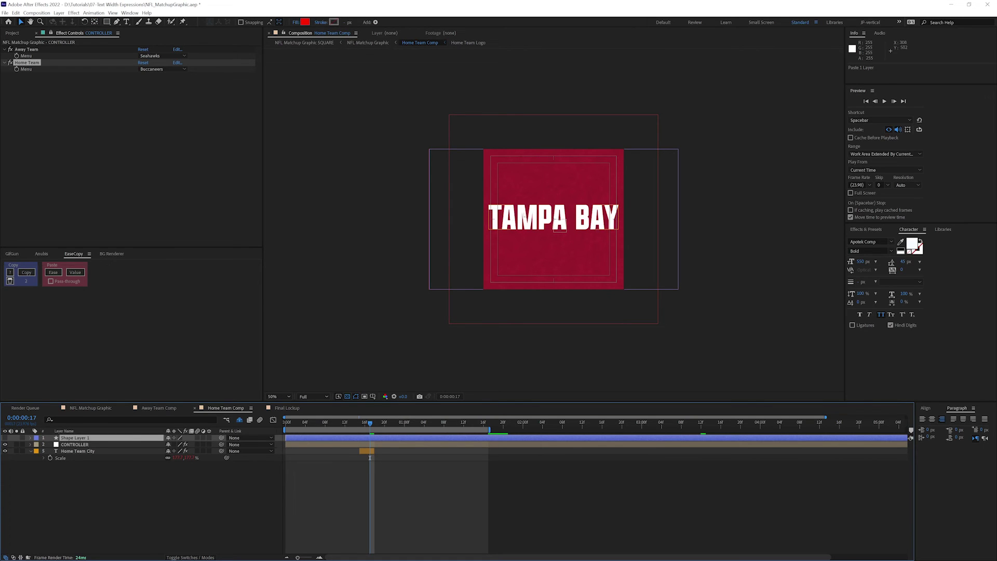
Step: Hide the pasted Shape Layer 1 guide box and copy it again for the Away Team Comp
{"action": "left_click", "coordinate": [6, 438]}
{"action": "left_click", "coordinate": [5, 438]}
{"action": "left_click", "coordinate": [88, 439]}
{"action": "key", "text": "ctrl+c"}
{"action": "left_click", "coordinate": [158, 408]}
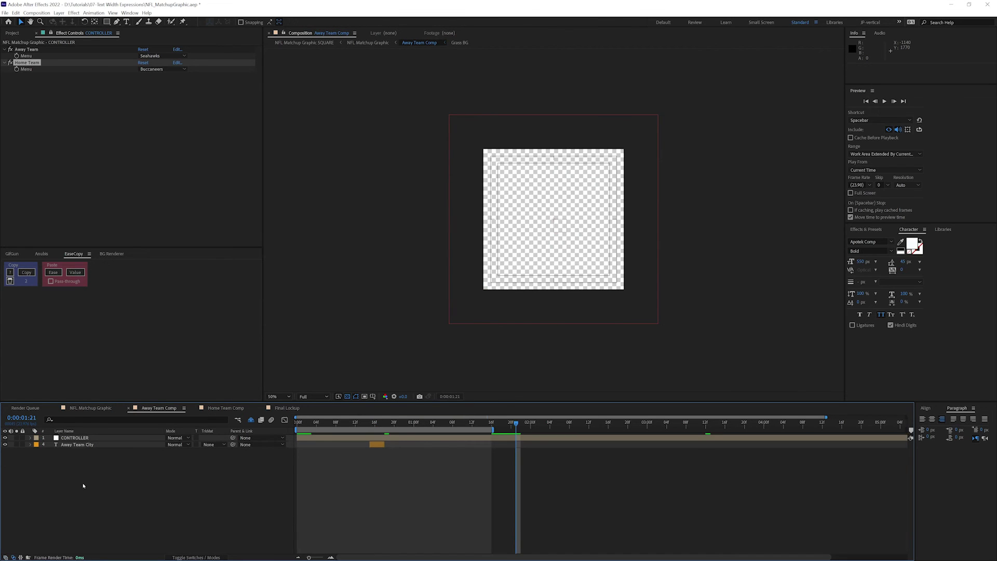
Step: Paste Shape Layer 1 into the Away Team Comp
{"action": "key", "text": "ctrl+v"}
{"action": "right_click", "coordinate": [82, 452]}
{"action": "left_click", "coordinate": [83, 490]}
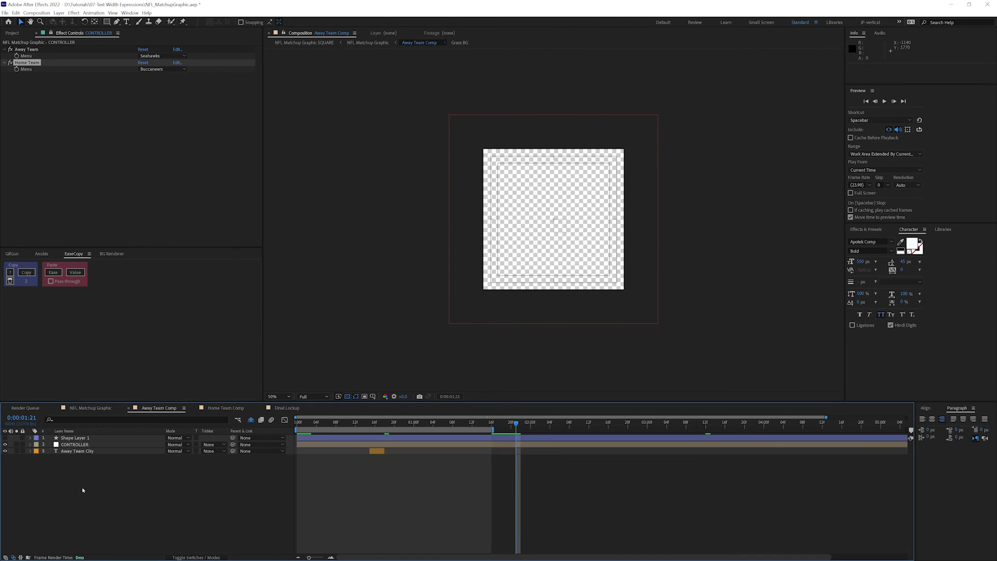
Step: Copy only the Scale expression from Home Team City in Home Team Comp
{"action": "left_click", "coordinate": [226, 408]}
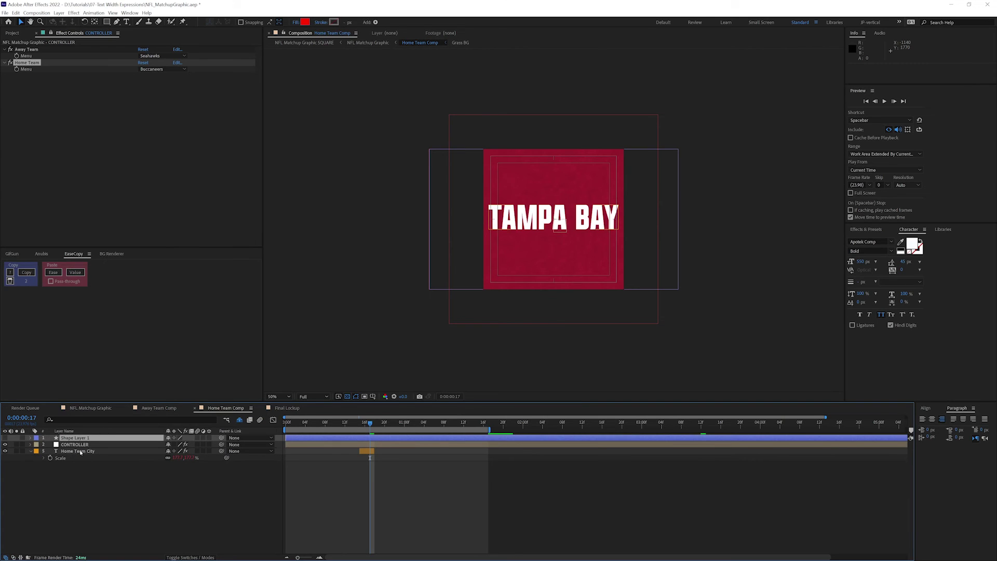
{"action": "right_click", "coordinate": [64, 459]}
{"action": "left_click", "coordinate": [78, 434]}
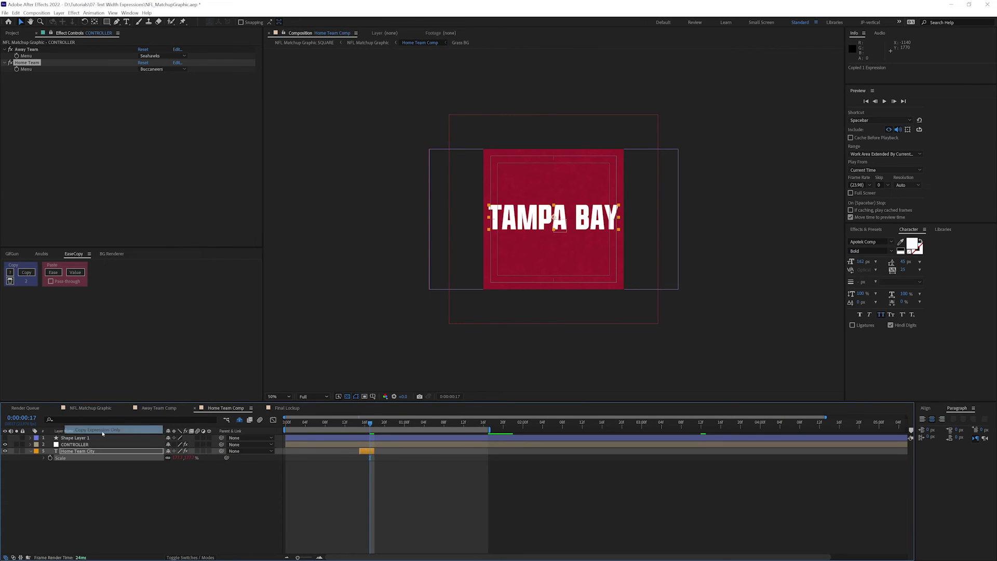
Step: Paste the Scale expression onto Away Team City at the SEATTLE frame and save the project
{"action": "left_click", "coordinate": [159, 408]}
{"action": "left_click", "coordinate": [75, 453]}
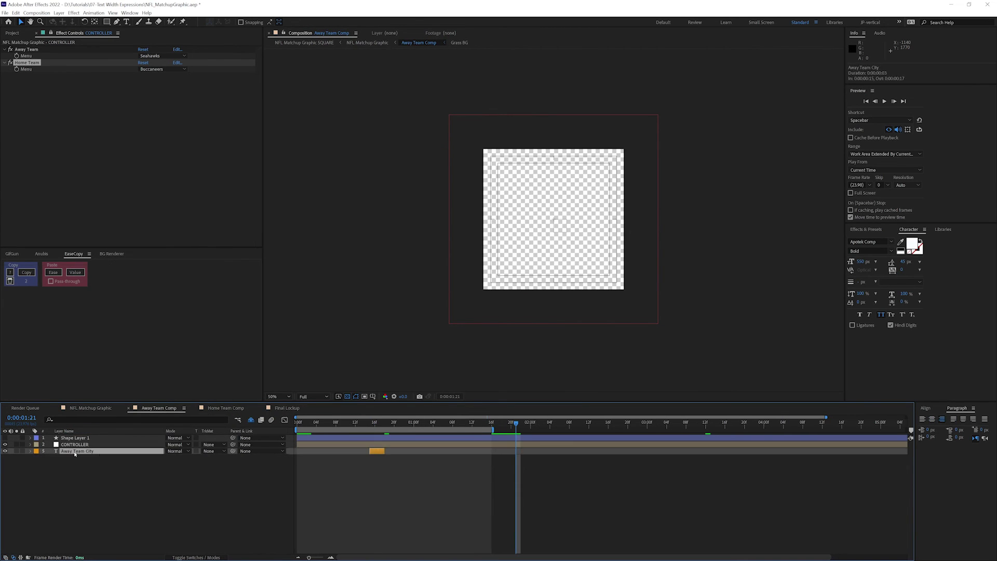
{"action": "left_click", "coordinate": [375, 422]}
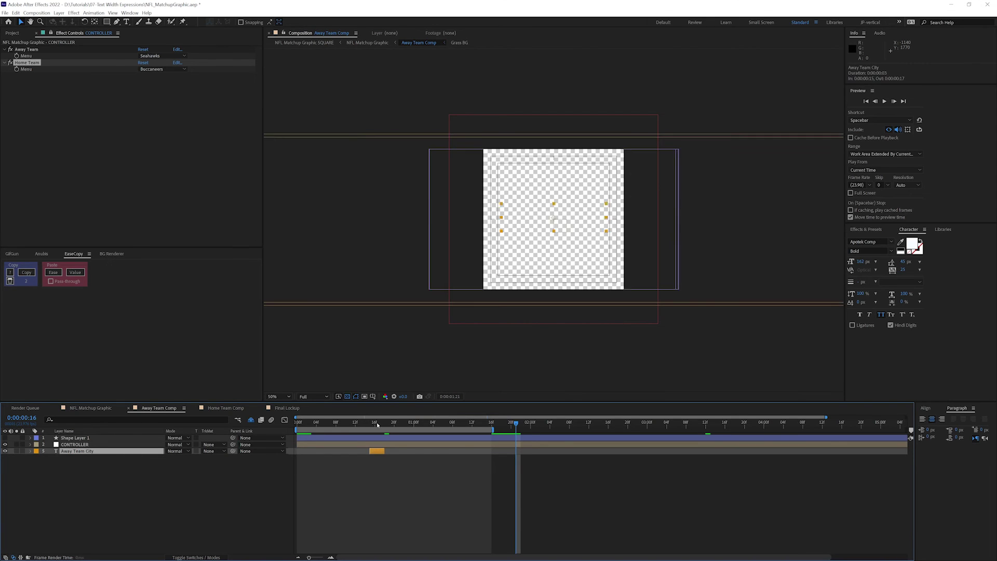
{"action": "key", "text": "ctrl+v"}
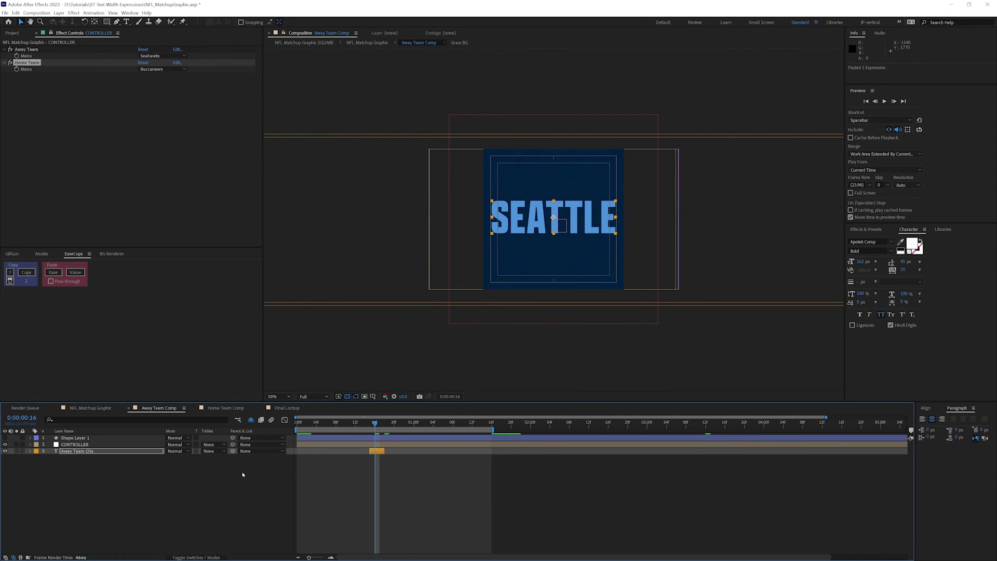
{"action": "key", "text": "ctrl+s"}
{"action": "left_click", "coordinate": [73, 438]}
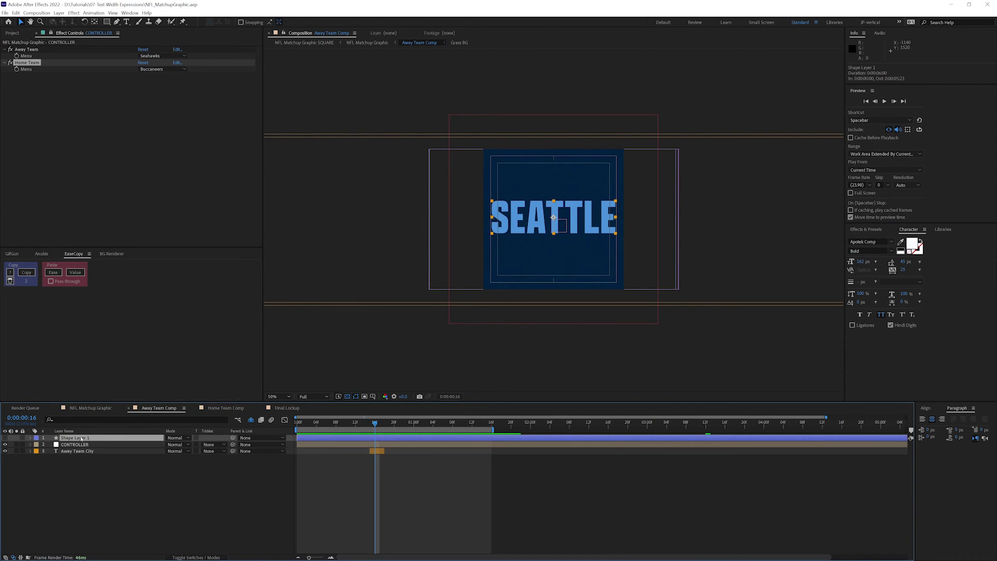
Step: Set the away guide box's Rectangle Path Size to 1000 by 200 so SEATTLE shrinks
{"action": "left_click", "coordinate": [30, 438], "text": "ctrl"}
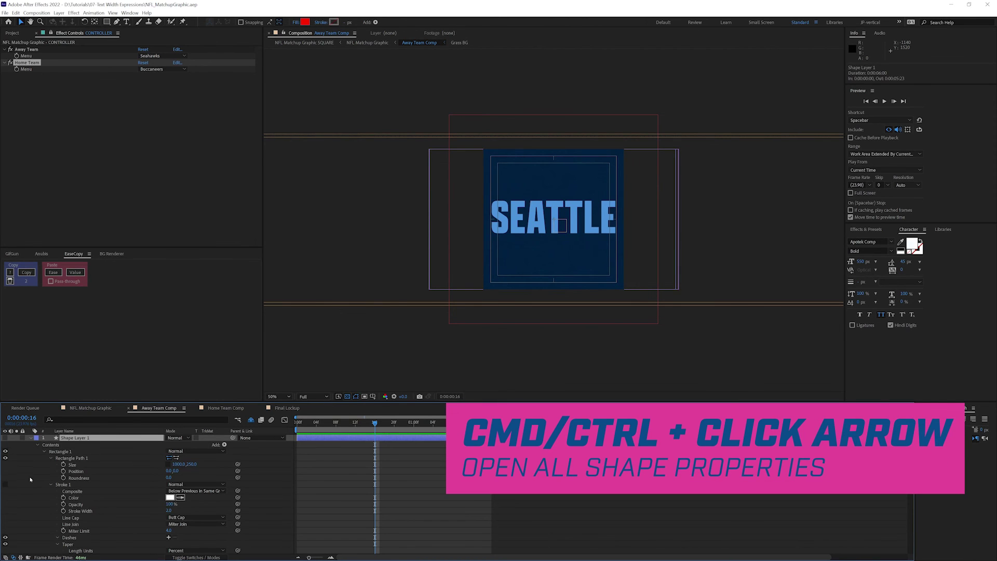
{"action": "left_click", "coordinate": [192, 464]}
{"action": "key", "text": "Return"}
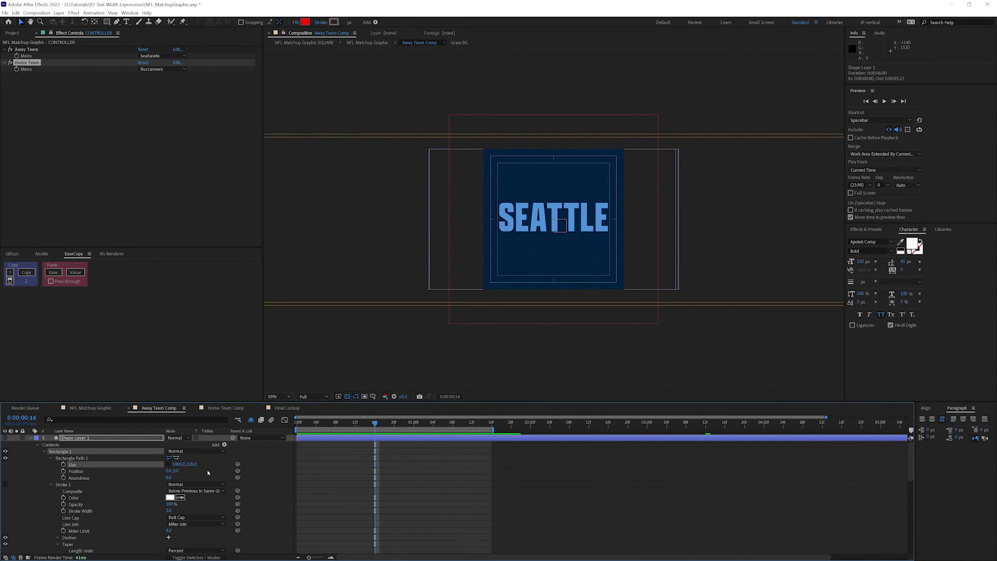
{"action": "left_click", "coordinate": [192, 464]}
{"action": "type", "text": "200"}
{"action": "key", "text": "Return"}
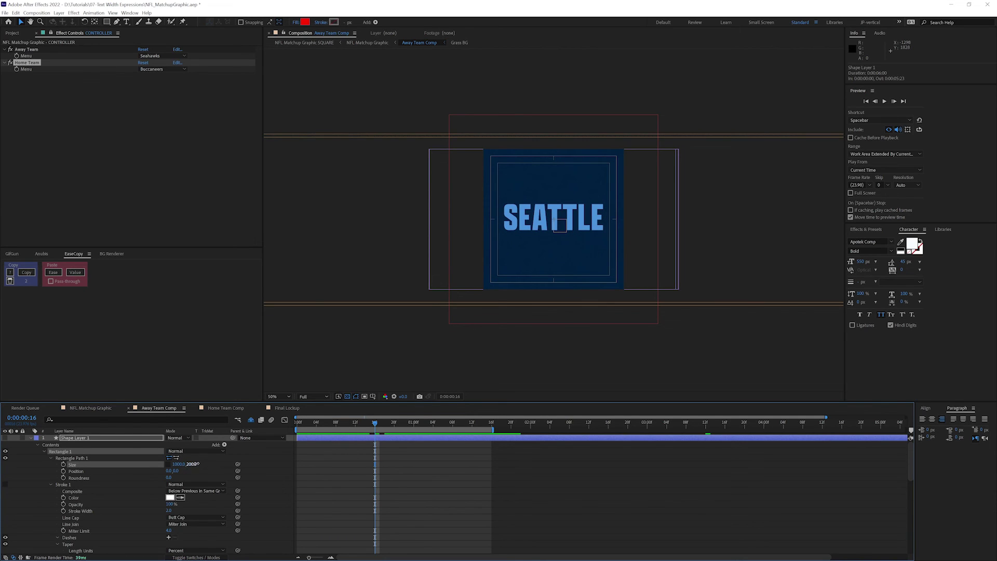
{"action": "left_click", "coordinate": [196, 464]}
{"action": "left_click", "coordinate": [220, 410]}
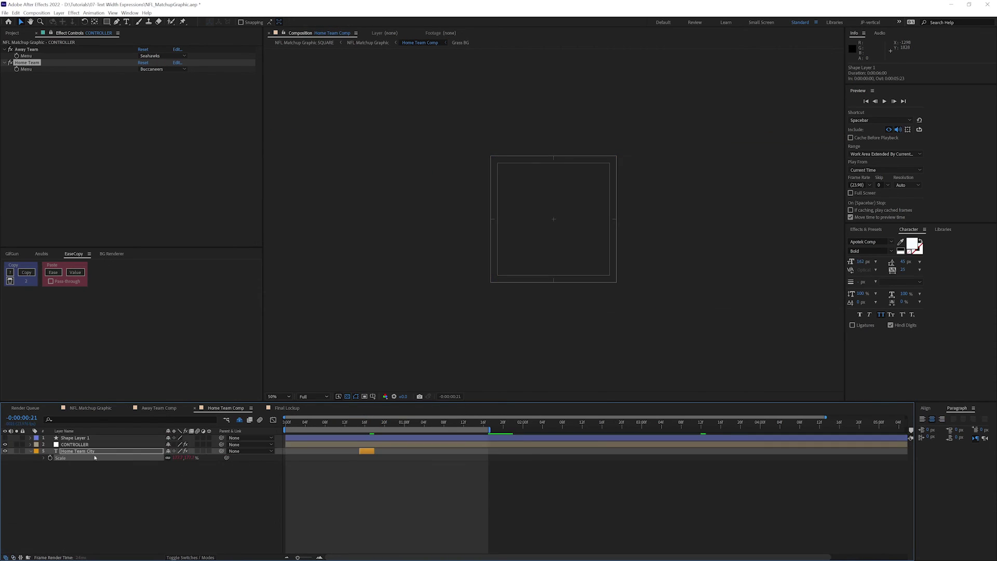
Step: Check the Home Team City Scale expression and set the home guide box to 1000 by 200
{"action": "left_click", "coordinate": [44, 458]}
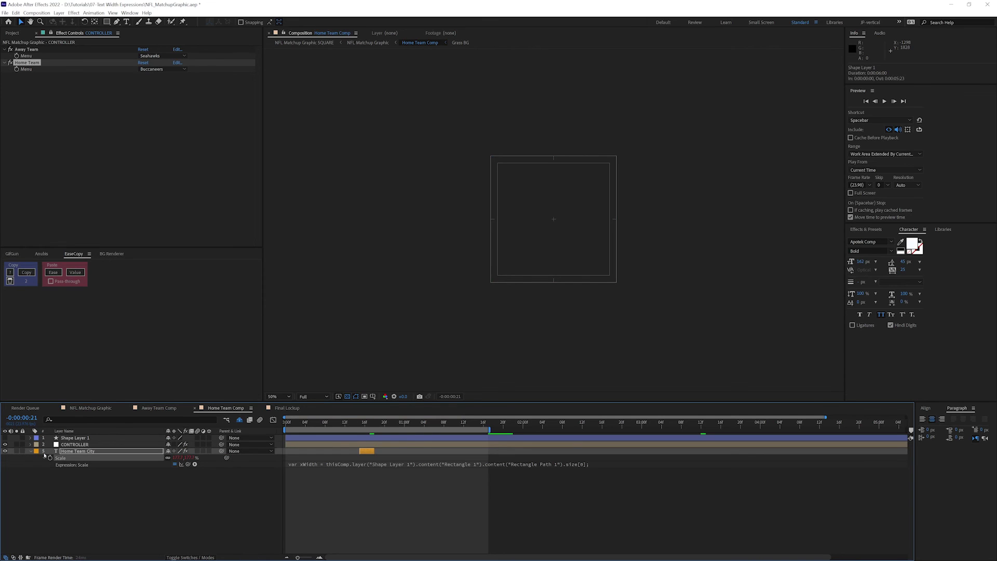
{"action": "left_click", "coordinate": [72, 438]}
{"action": "left_click", "coordinate": [31, 438]}
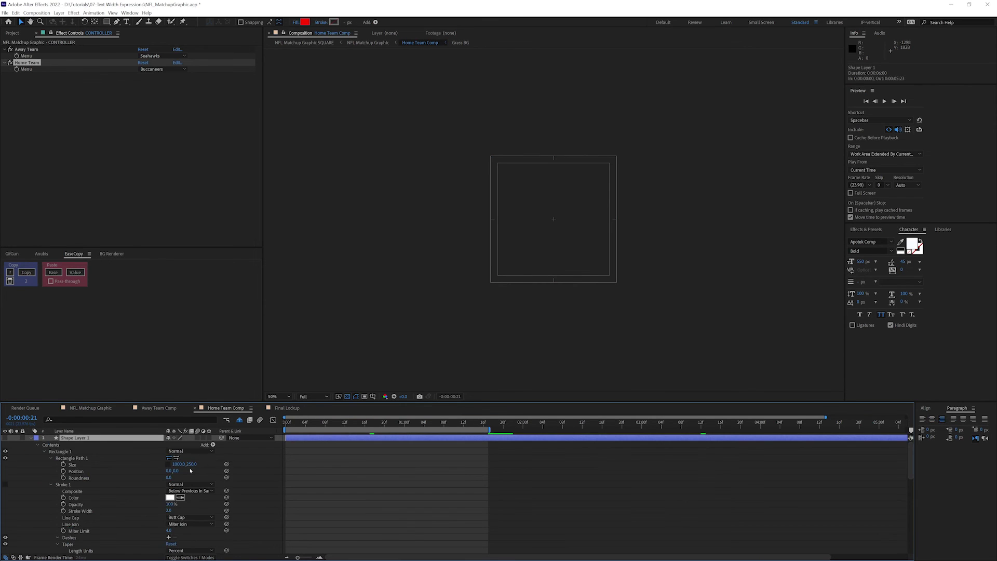
{"action": "left_click", "coordinate": [192, 463]}
{"action": "type", "text": "200"}
{"action": "key", "text": "Return"}
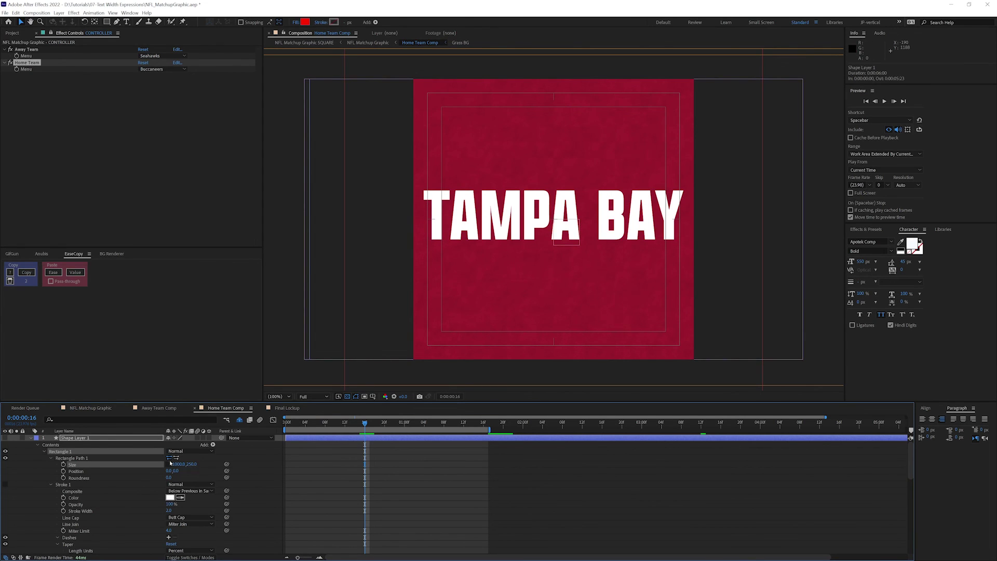
Step: Test TAMPA BAY fitting at height 150 and larger sizes, then restore height 200
{"action": "left_click", "coordinate": [190, 465]}
{"action": "type", "text": "150"}
{"action": "key", "text": "Return"}
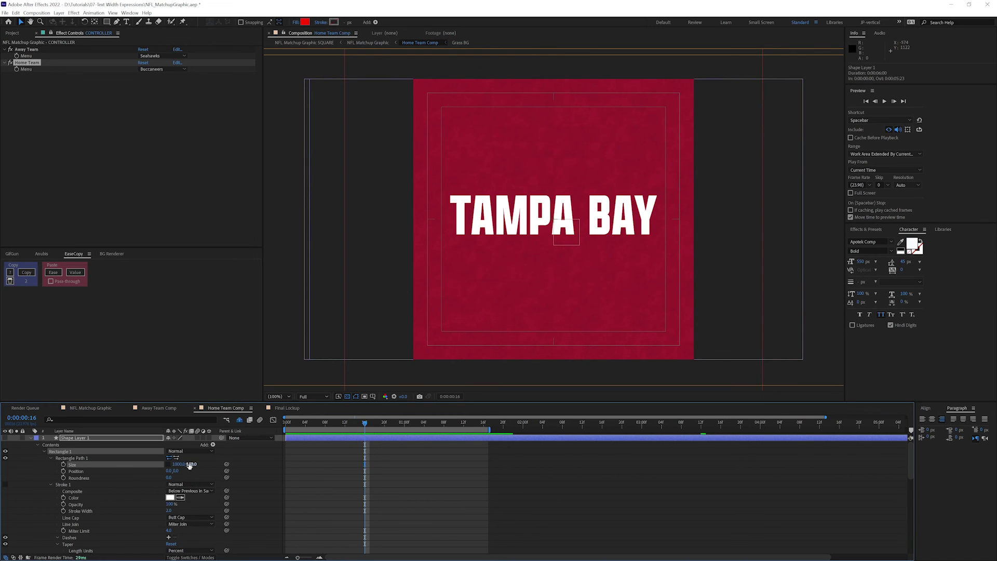
{"action": "left_click_drag", "start_coordinate": [192, 466], "coordinate": [220, 468]}
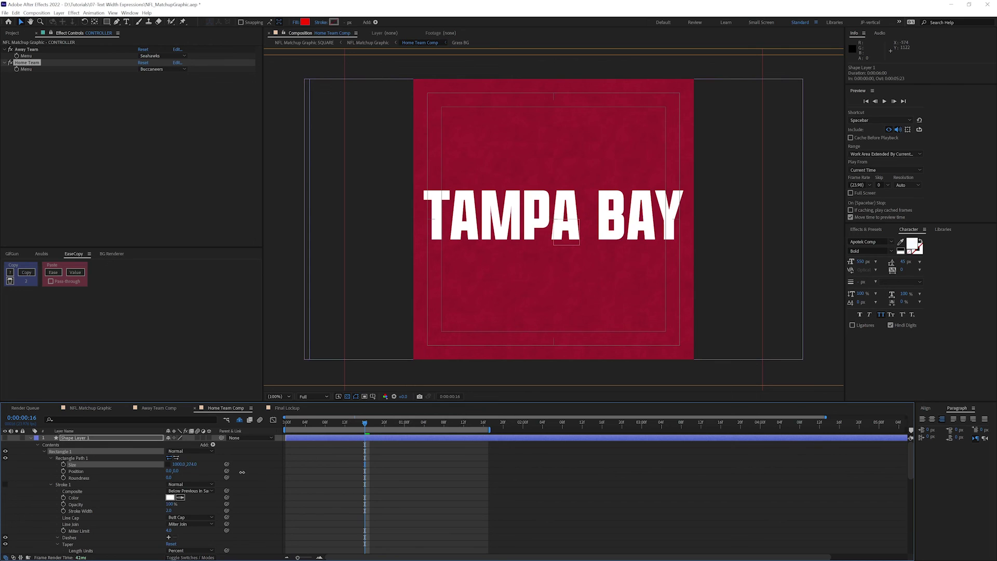
{"action": "left_click_drag", "start_coordinate": [242, 472], "coordinate": [193, 466]}
{"action": "left_click", "coordinate": [192, 464]}
{"action": "type", "text": "200"}
{"action": "key", "text": "Return"}
{"action": "left_click", "coordinate": [284, 409]}
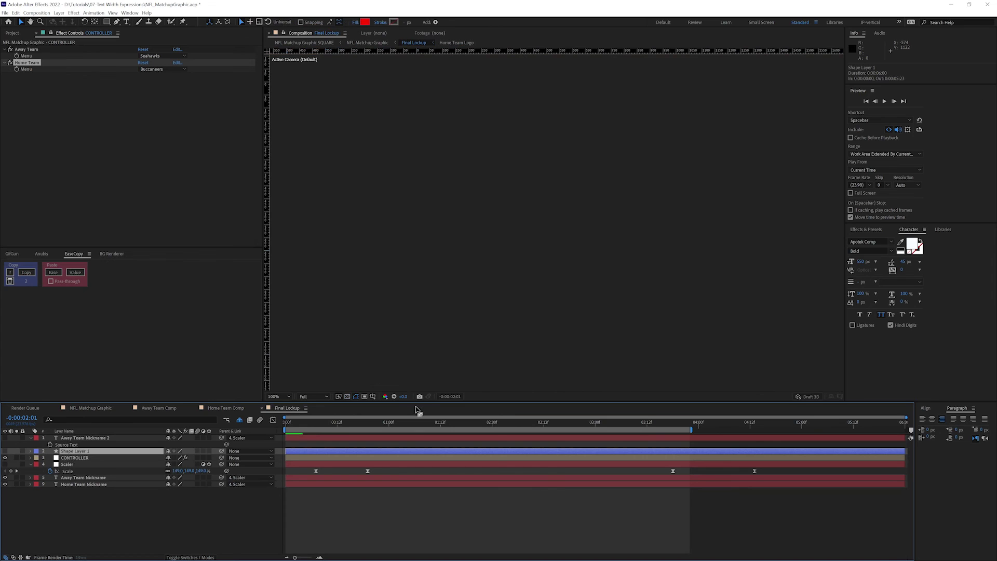
Step: Scrub Final Lockup to about 1:03 to preview SEAHAWKS AT BUCCANEERS
{"action": "left_click", "coordinate": [373, 424]}
{"action": "left_click_drag", "start_coordinate": [374, 425], "coordinate": [402, 423]}
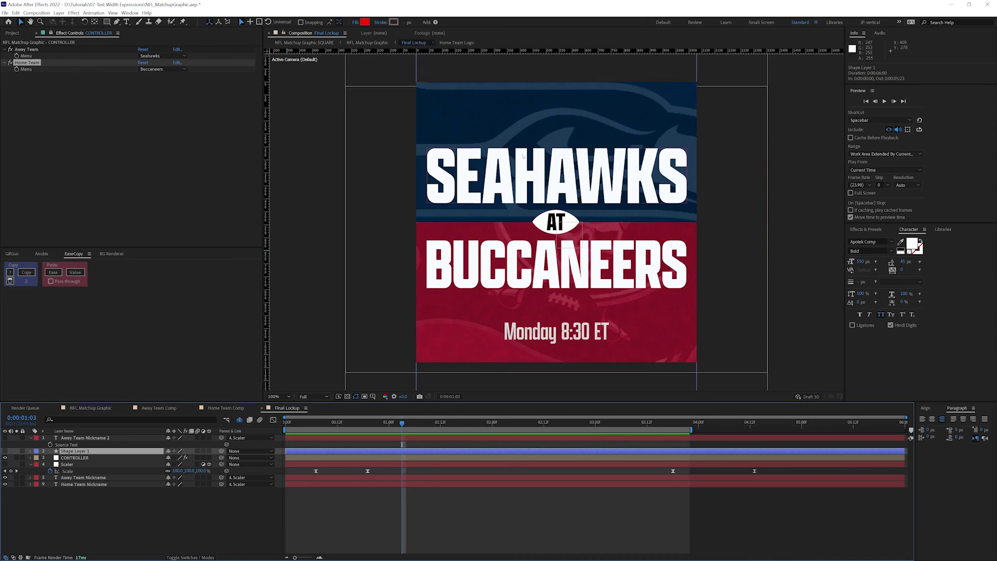
{"action": "left_click", "coordinate": [144, 505]}
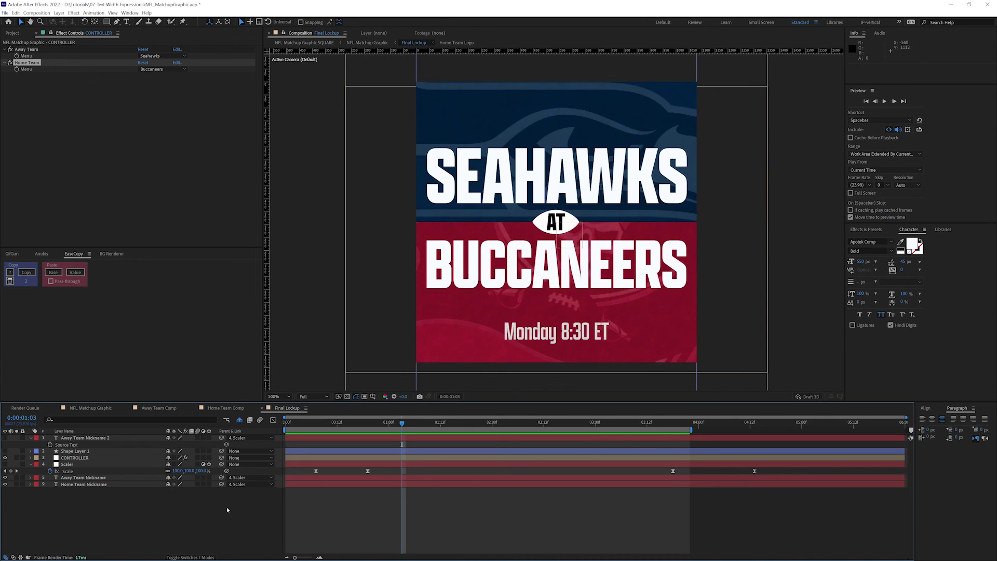
{"action": "left_click", "coordinate": [88, 413]}
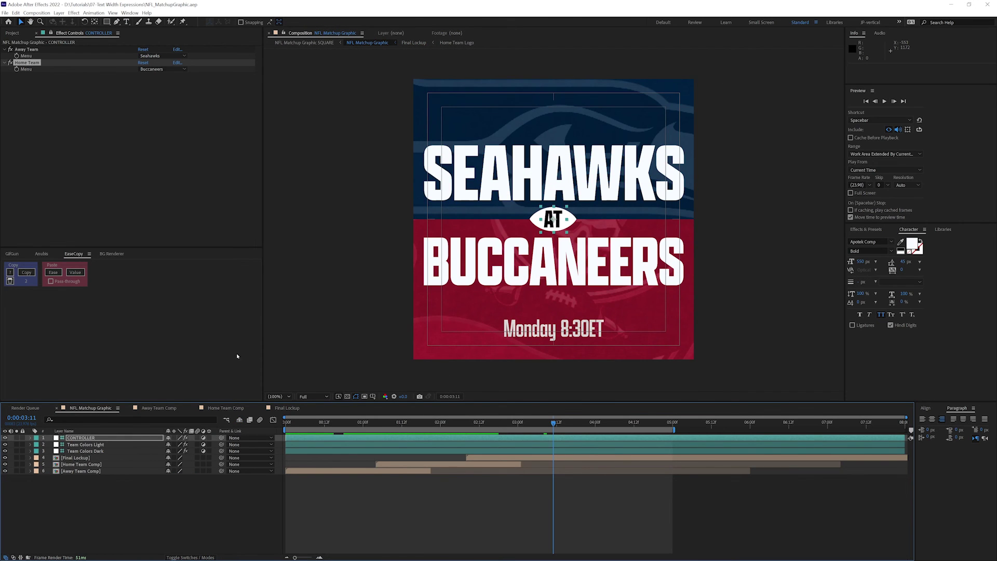
Step: Set home to Broncos, away to Bengals then Dolphins, and home to Falcons
{"action": "left_click", "coordinate": [166, 69]}
{"action": "left_click", "coordinate": [162, 101]}
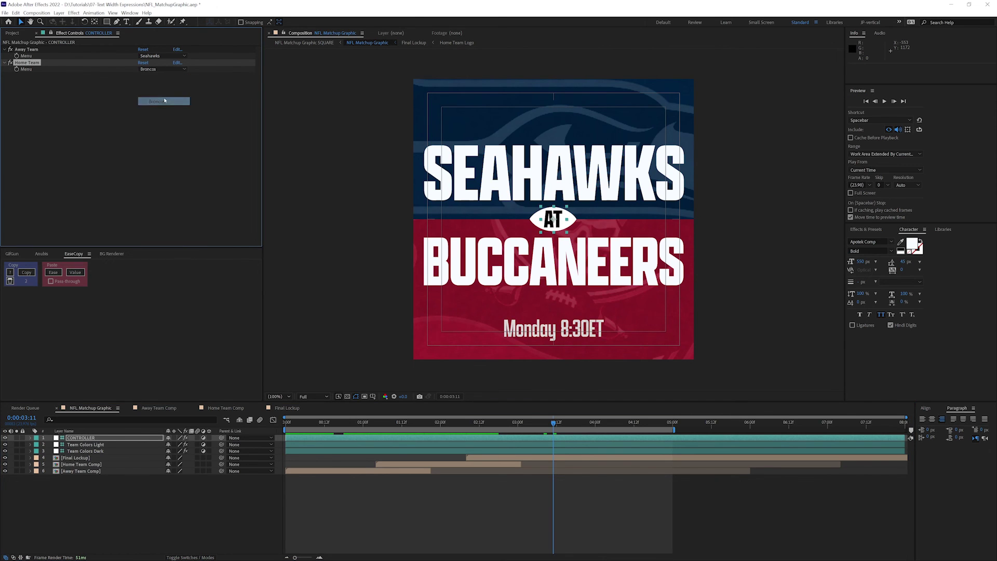
{"action": "left_click", "coordinate": [161, 55]}
{"action": "left_click", "coordinate": [157, 72]}
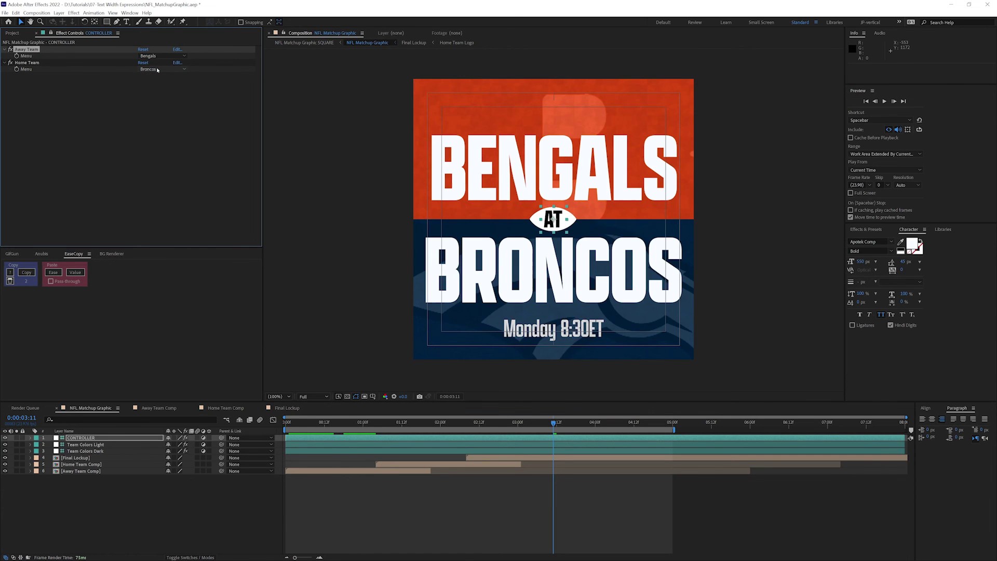
{"action": "left_click", "coordinate": [162, 56]}
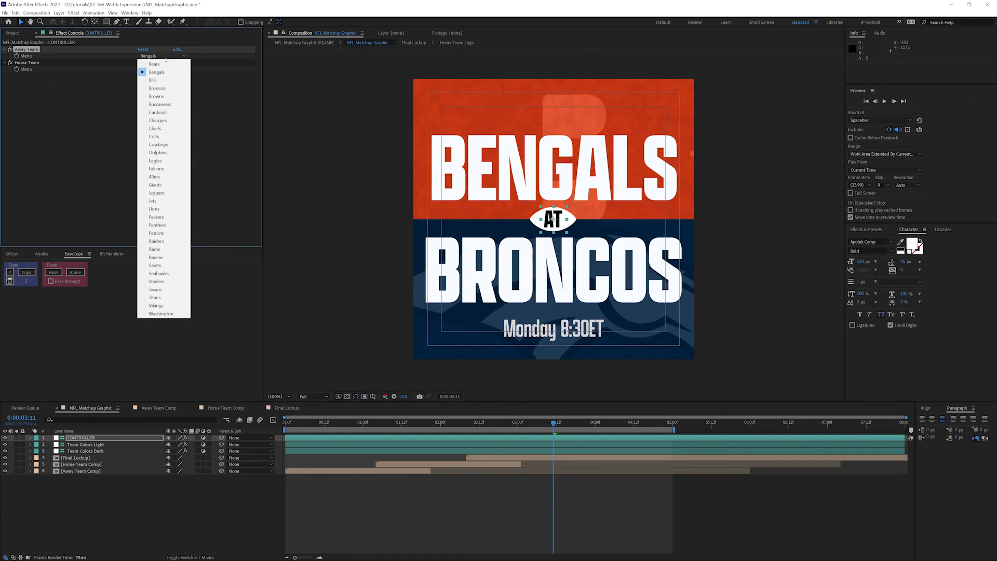
{"action": "left_click", "coordinate": [168, 154]}
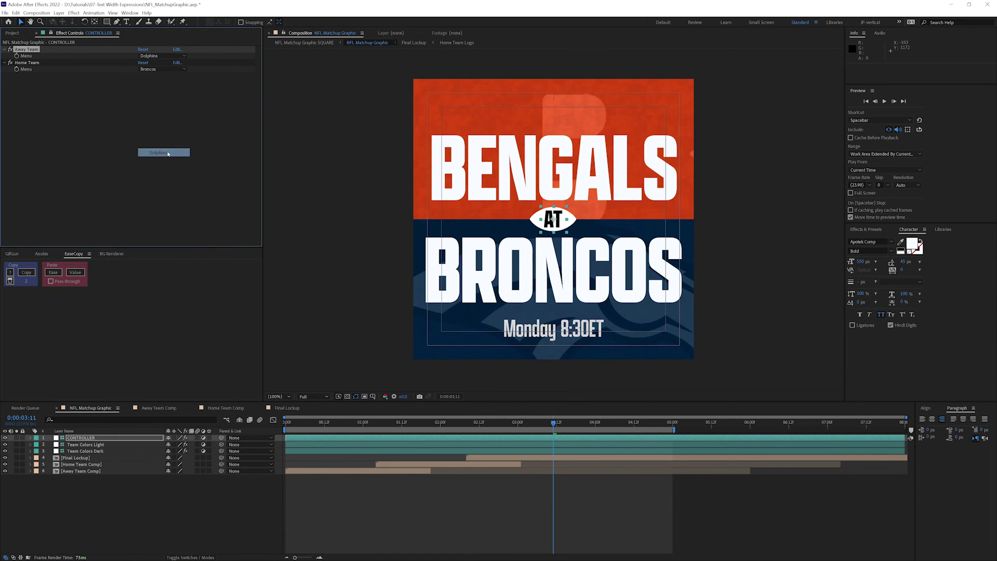
{"action": "left_click", "coordinate": [168, 69]}
{"action": "left_click", "coordinate": [159, 182]}
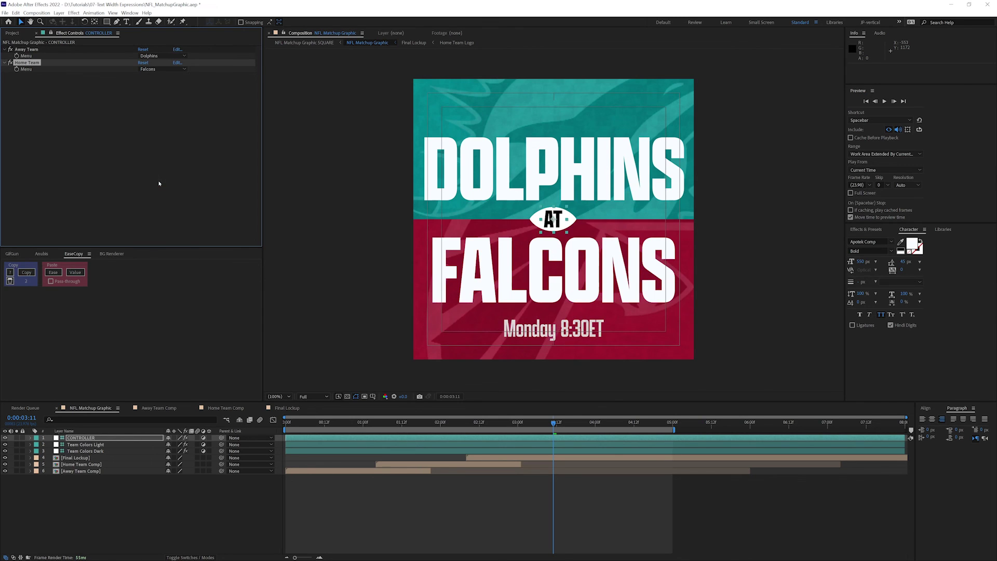
Step: Set away to Jets, home to Panthers, then away to Patriots
{"action": "left_click", "coordinate": [160, 56]}
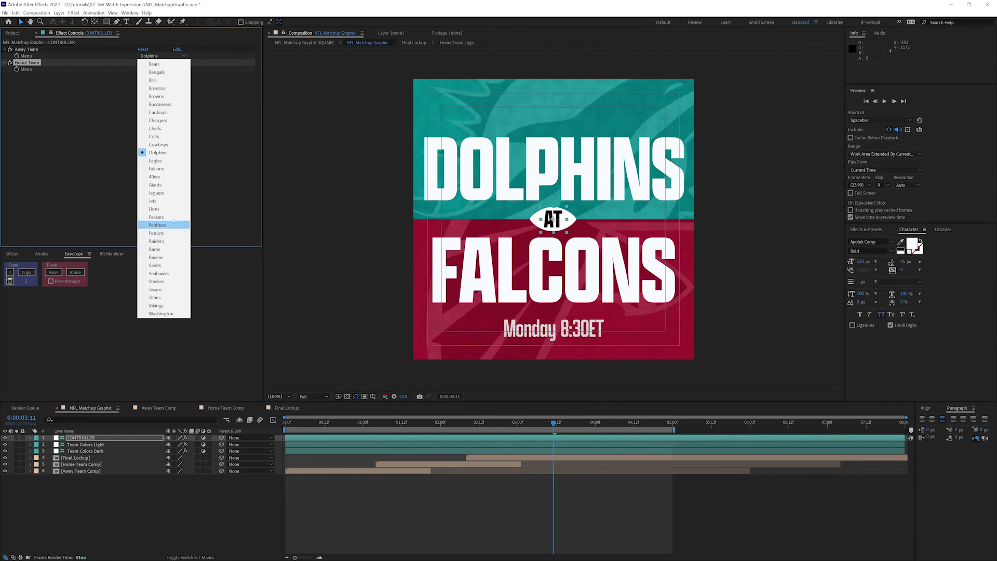
{"action": "left_click", "coordinate": [162, 201]}
{"action": "left_click", "coordinate": [166, 69]}
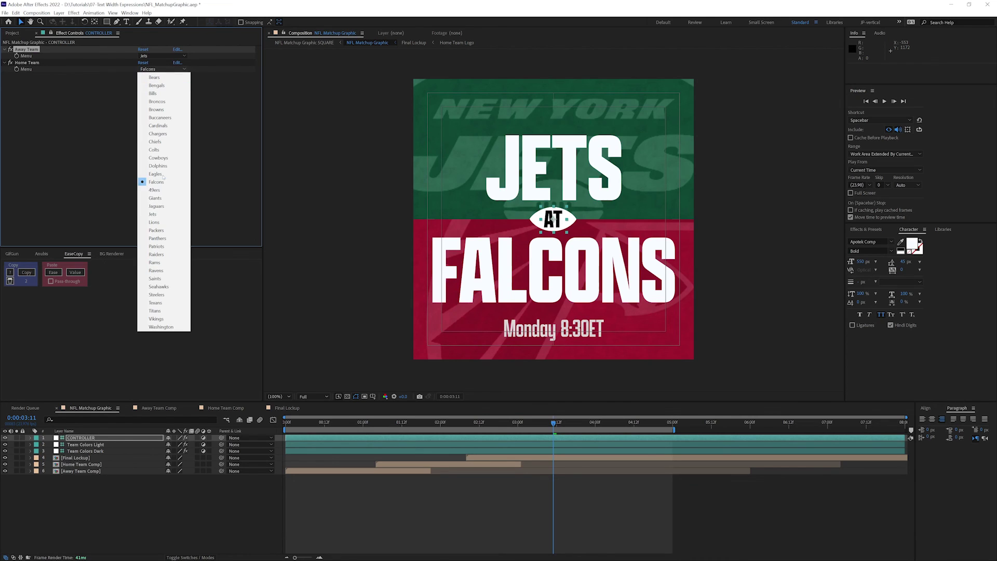
{"action": "left_click", "coordinate": [163, 238]}
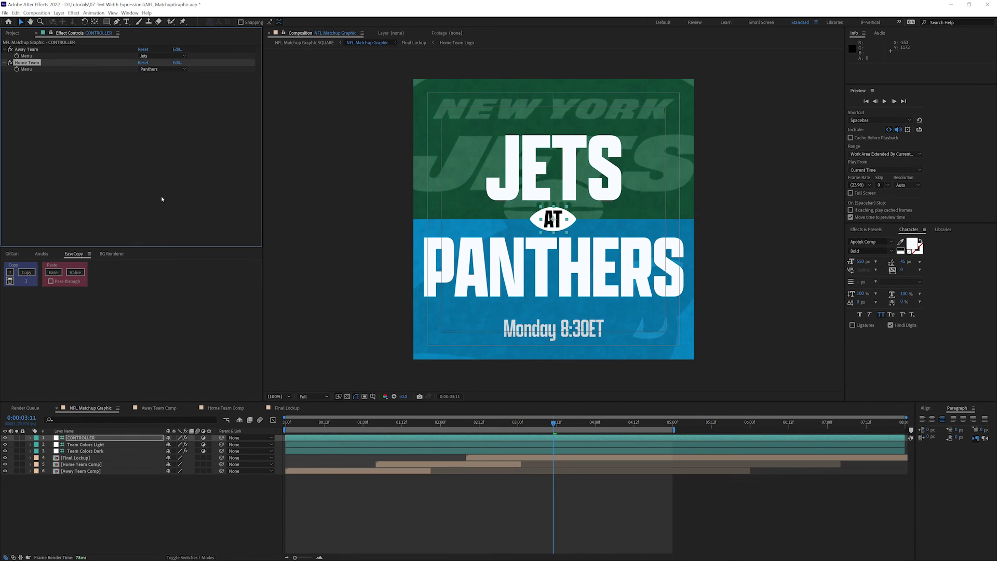
{"action": "left_click", "coordinate": [153, 56]}
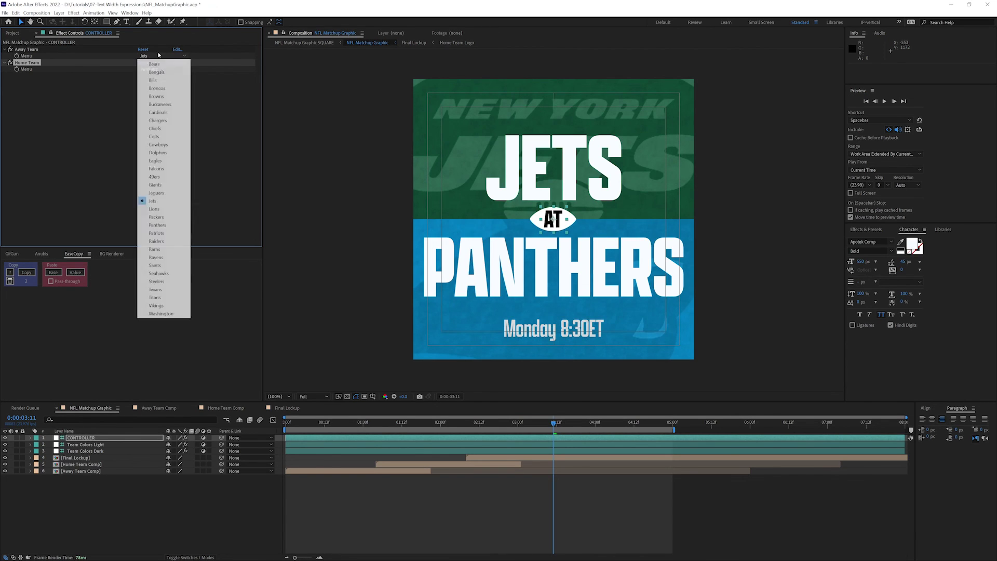
{"action": "left_click", "coordinate": [157, 233]}
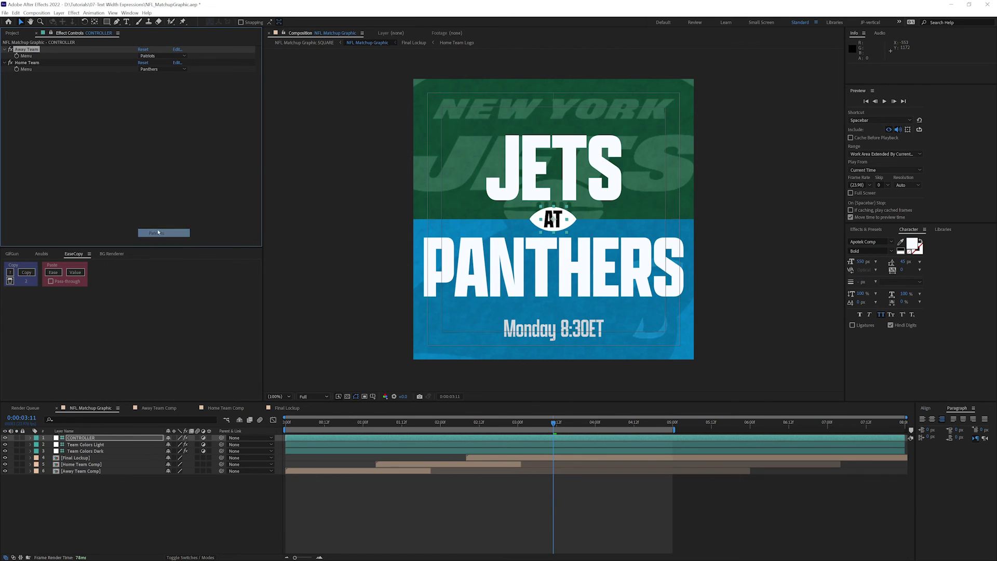